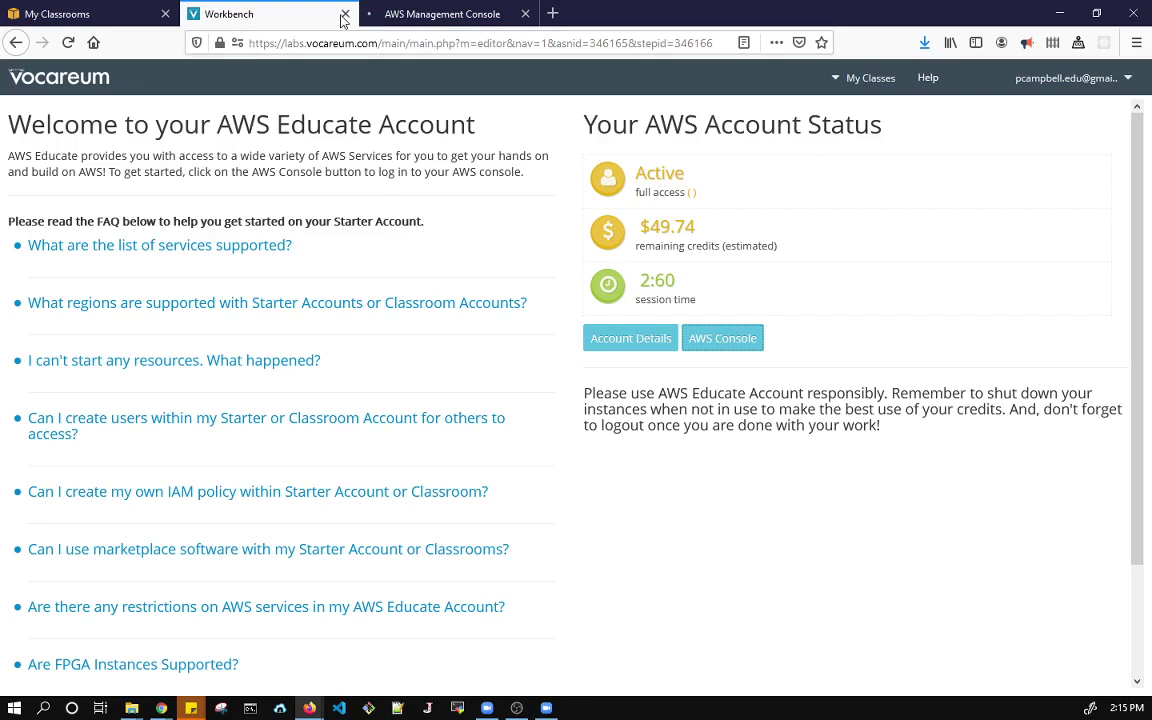
Switch to the AWS Management Console page and examine the account, region and support options
left_click(424, 16)
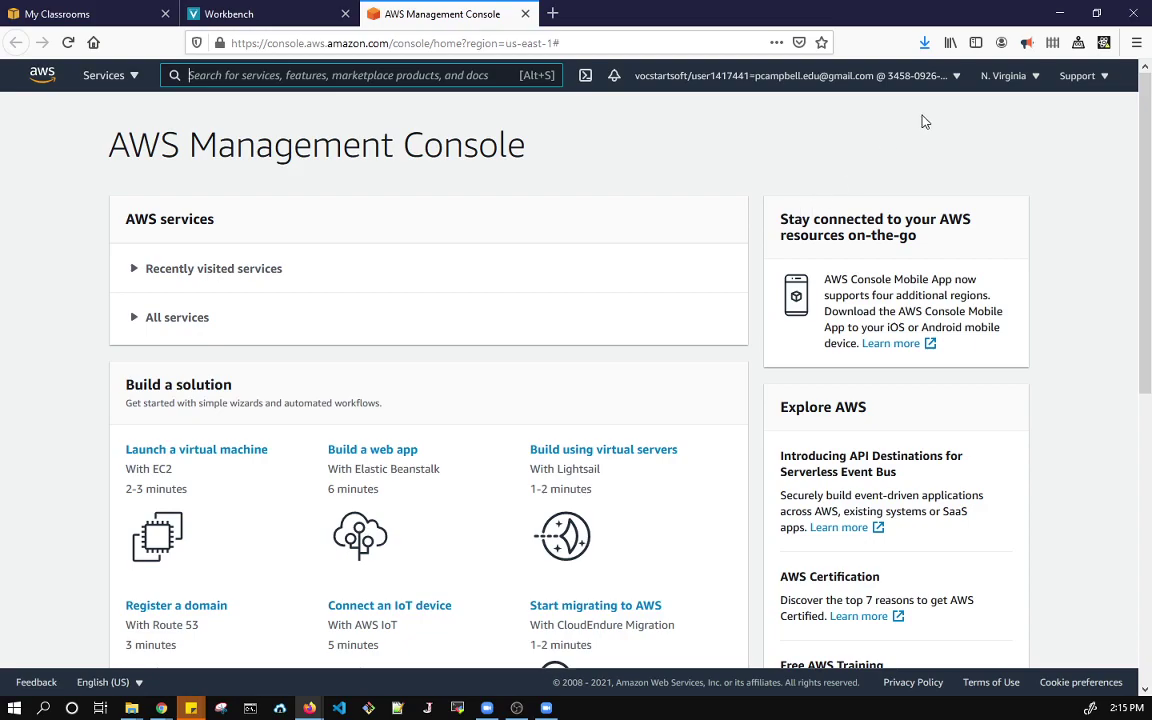
left_click(865, 76)
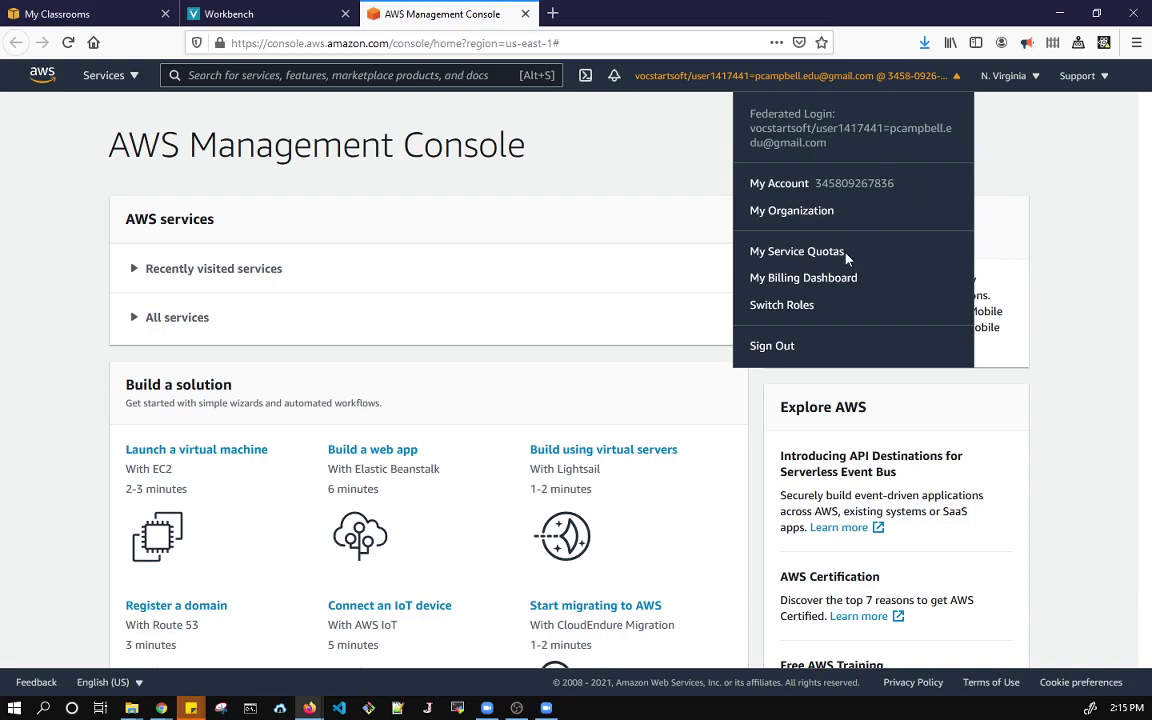
left_click(1029, 134)
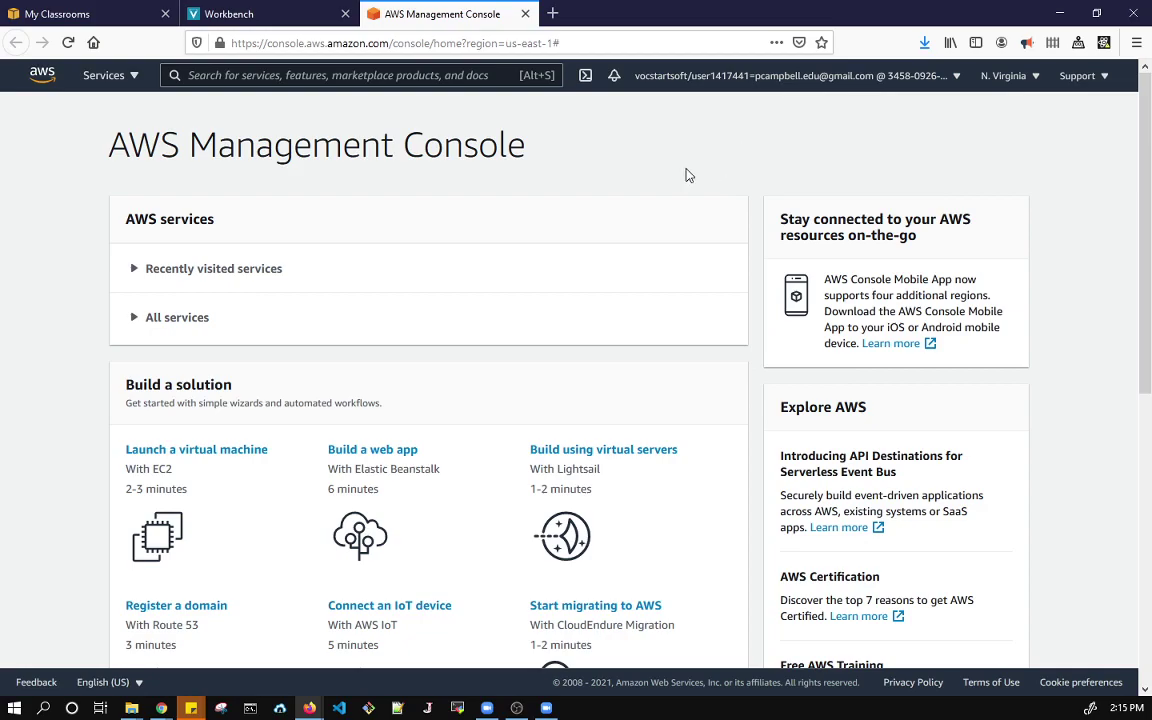
left_click(1008, 76)
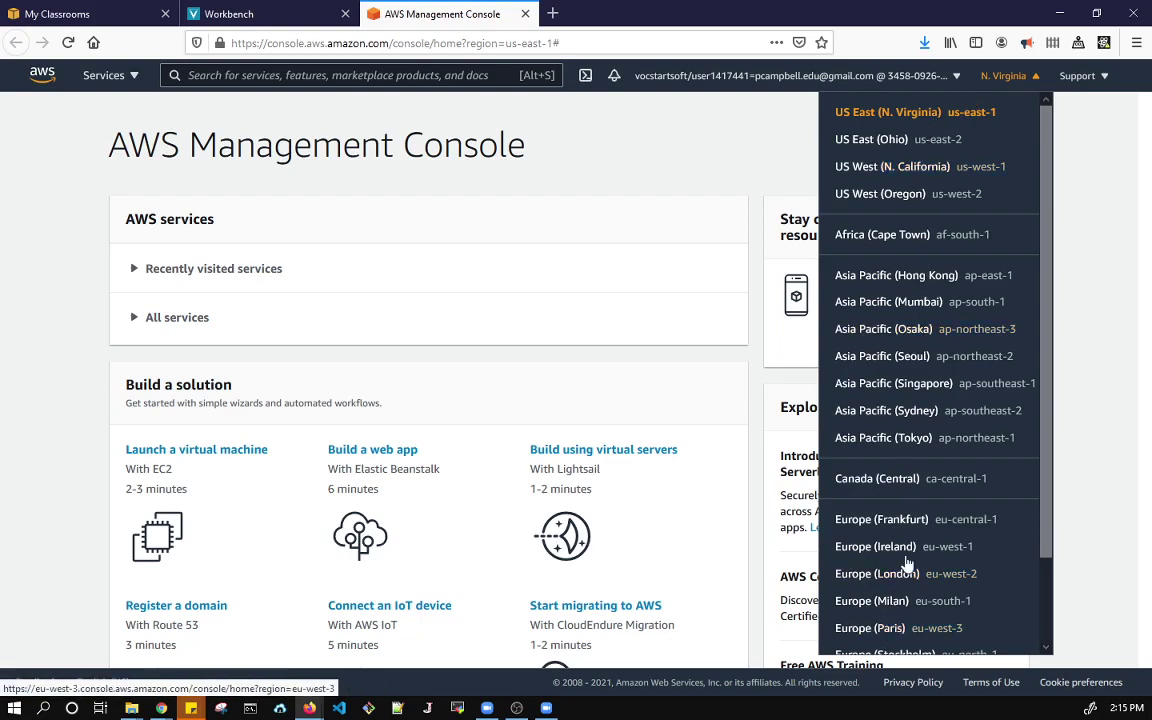
left_click(1076, 86)
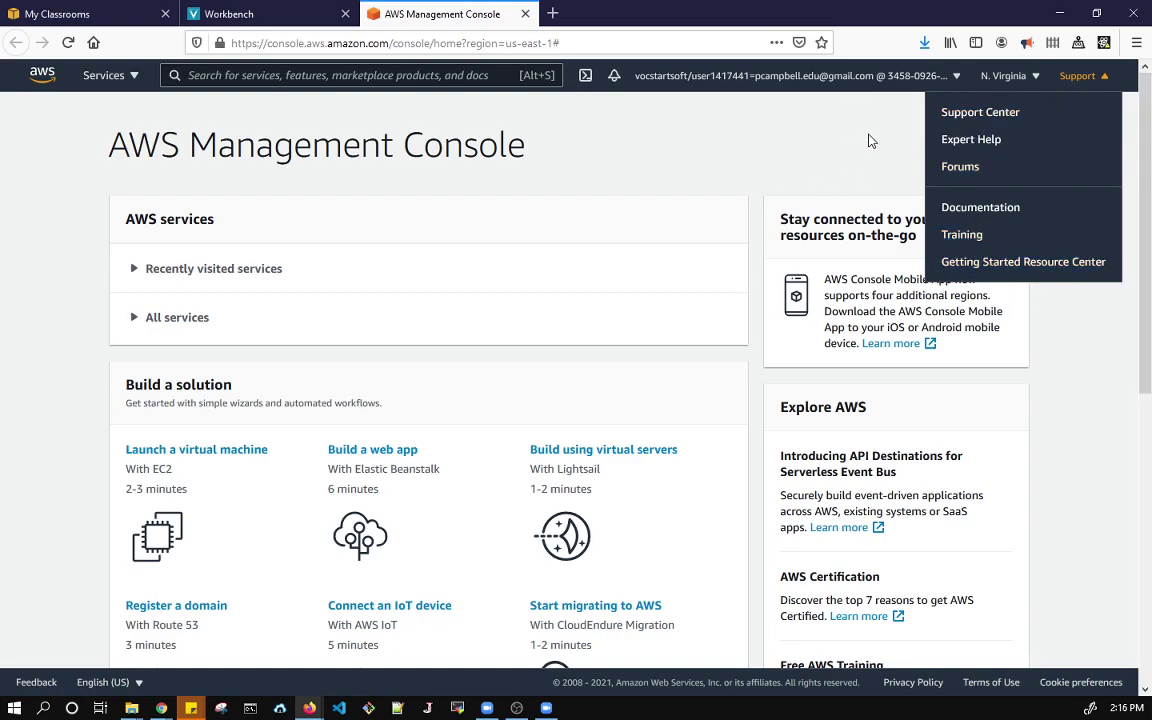
left_click(790, 117)
Try to start AWS CloudShell from the console and close its page
left_click(585, 77)
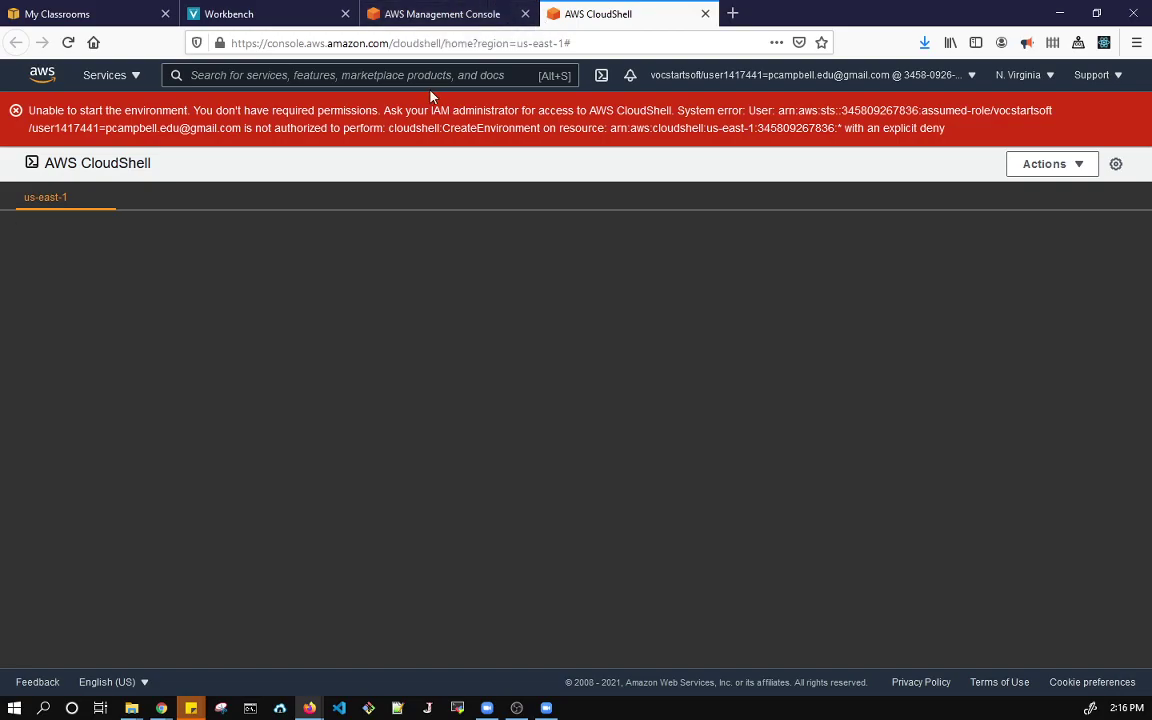
left_click(705, 15)
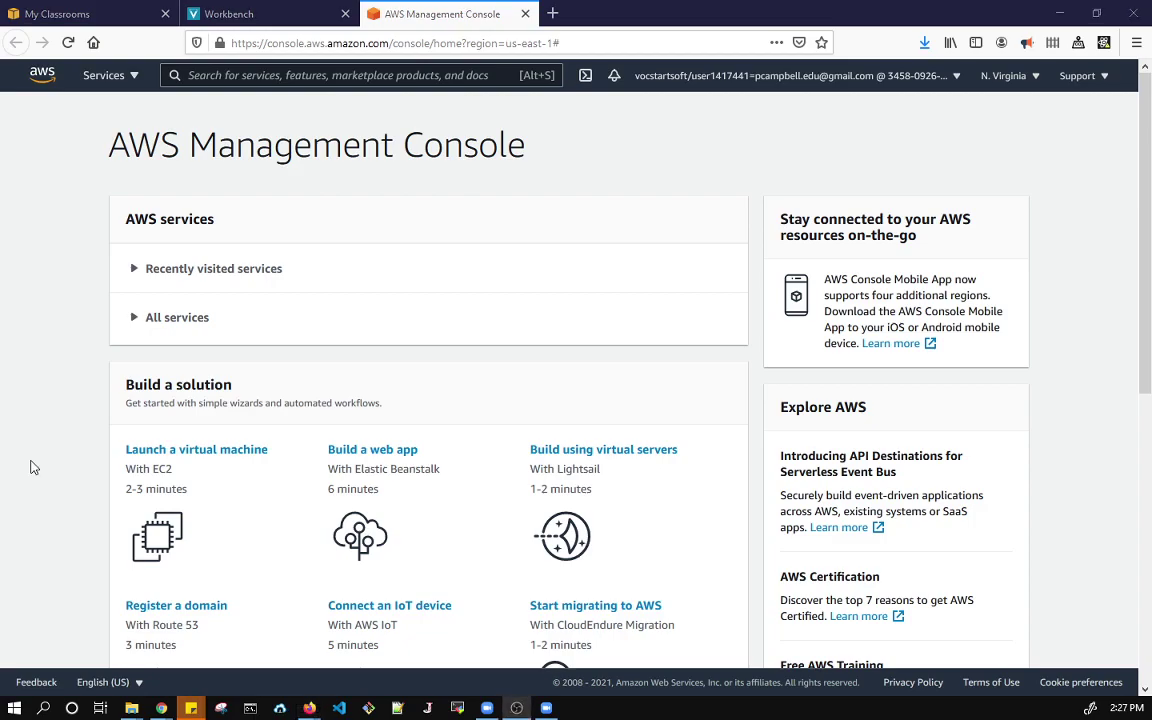
Start launching a virtual machine with EC2 from the console's Build a solution section
scroll(132, 393, "down", 1)
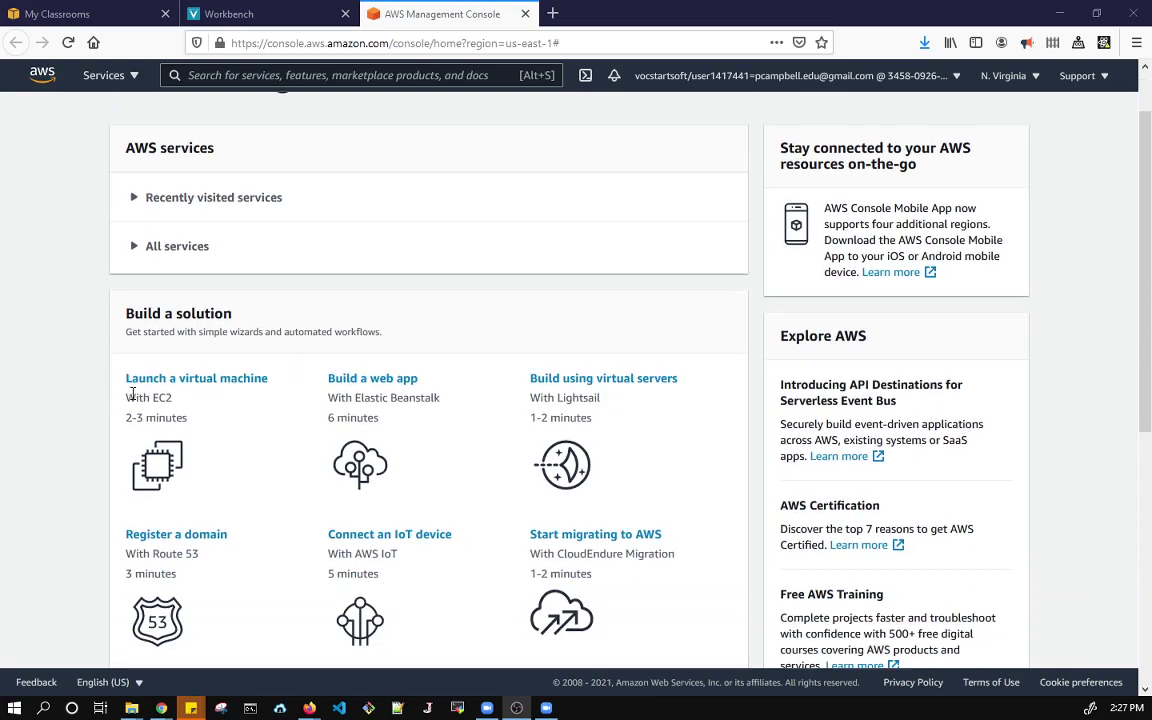
scroll(138, 430, "down", 4)
scroll(155, 330, "up", 3)
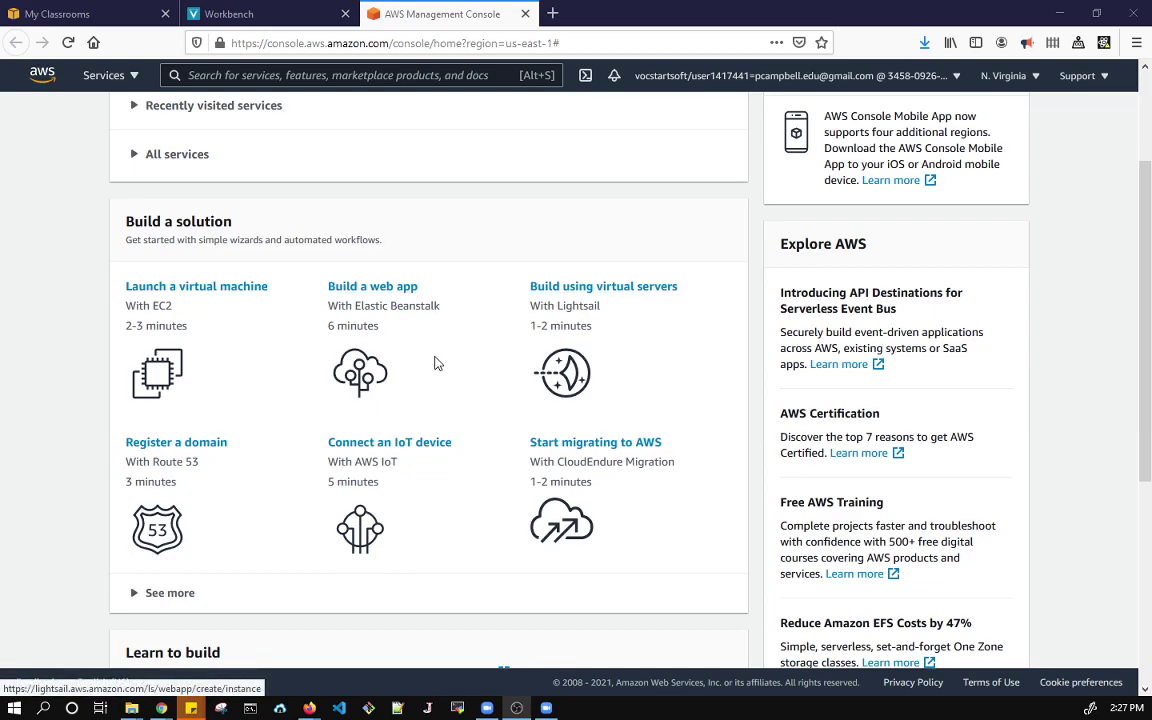
left_click(187, 302)
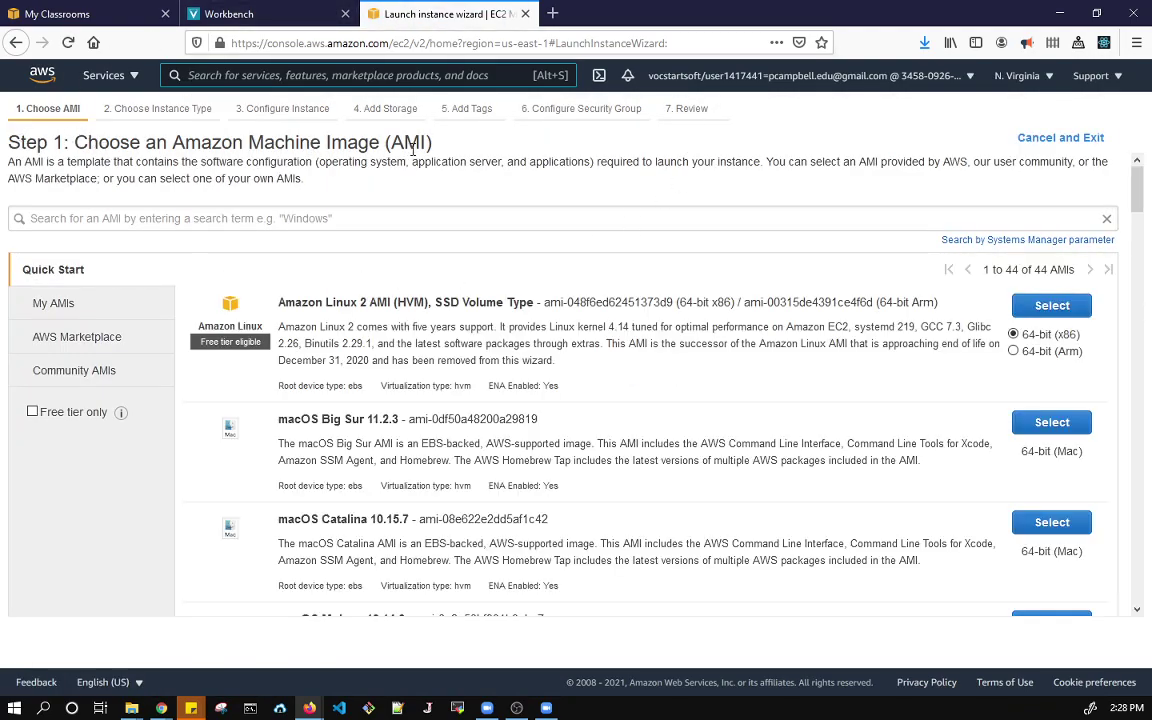
Read the explanation of what an AMI is and look through the Quick Start list of machine images
left_click_drag(8, 146, 355, 180)
left_click(355, 180)
double_click(387, 163)
triple_click(385, 165)
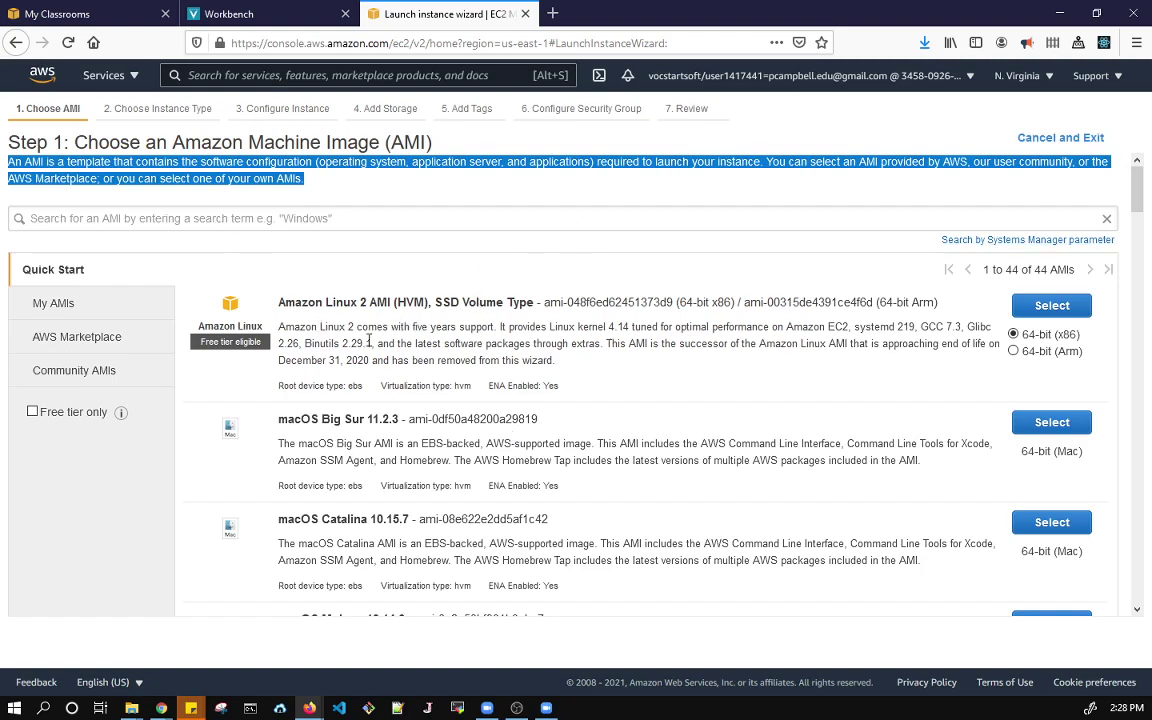
scroll(463, 306, "down", 4)
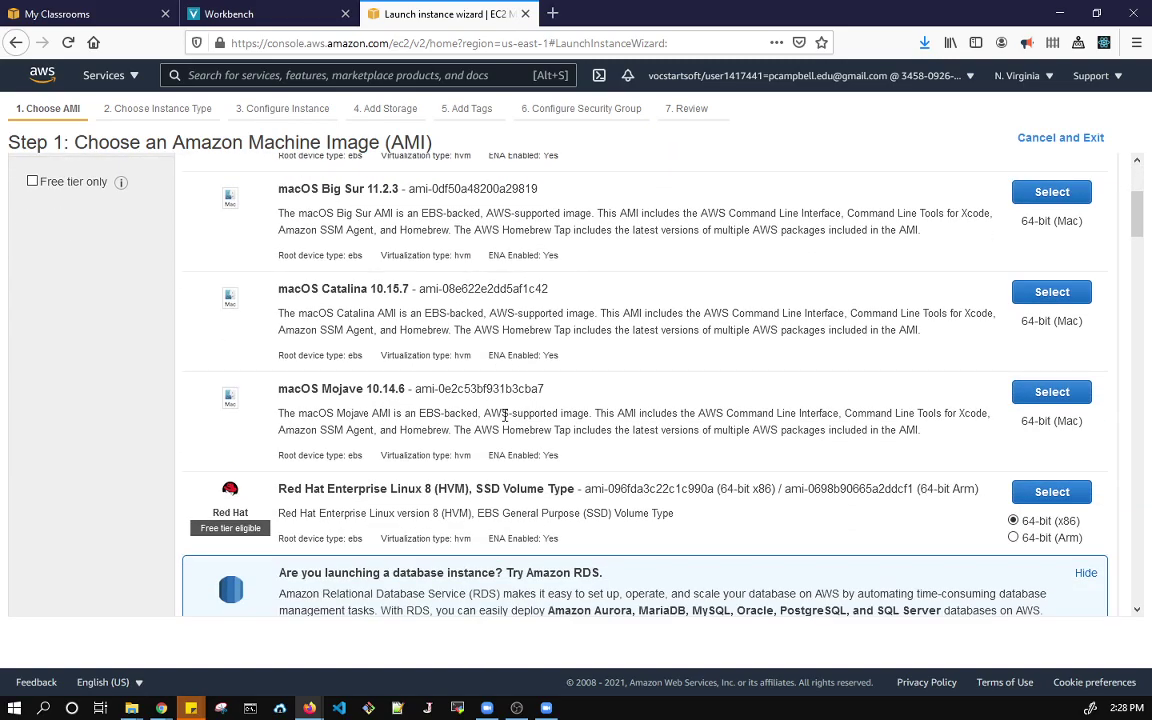
scroll(505, 415, "down", 7)
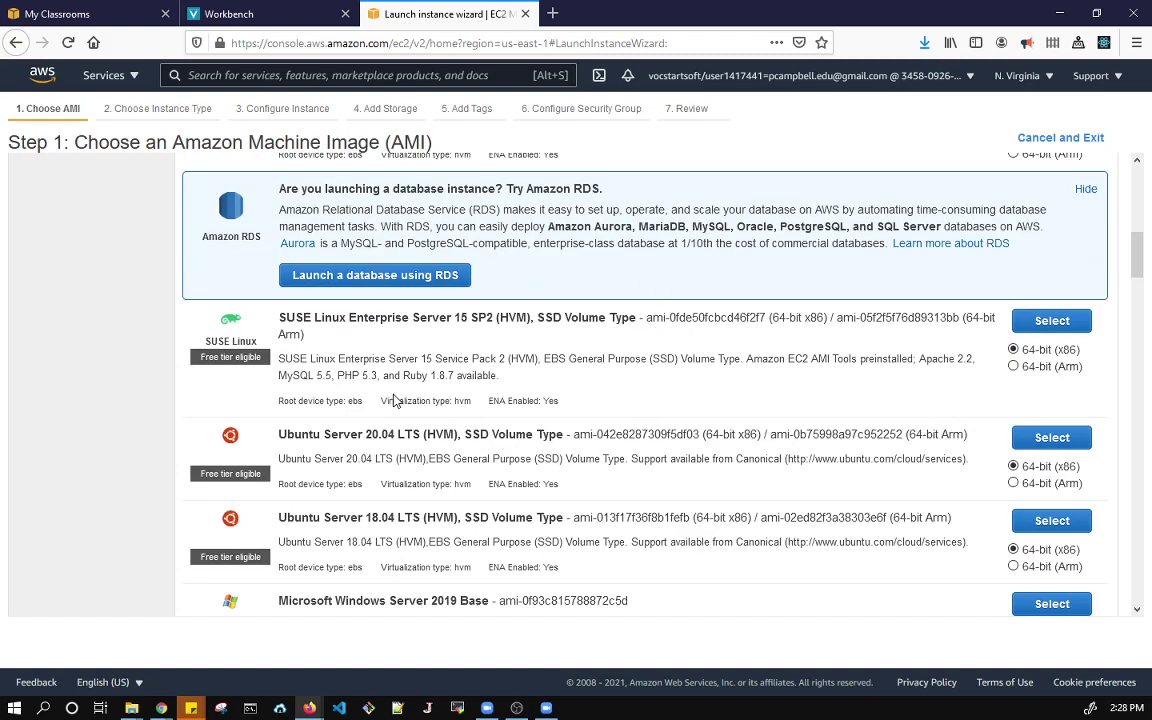
scroll(395, 400, "down", 1)
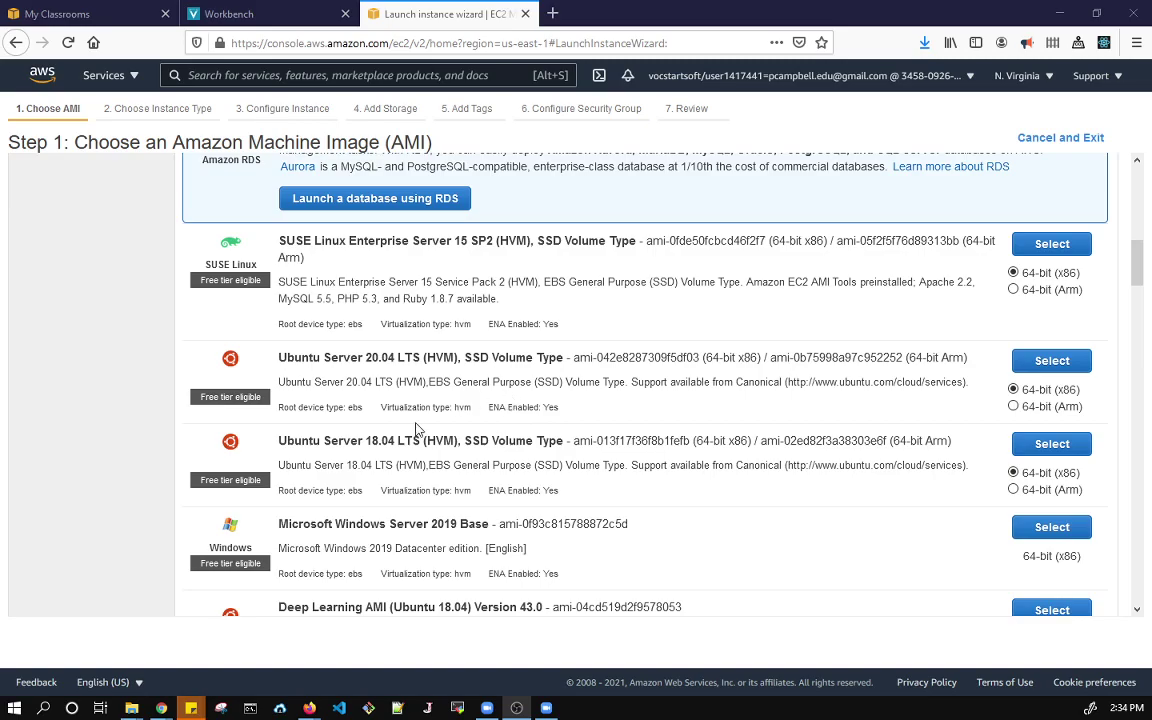
scroll(428, 457, "up", 7)
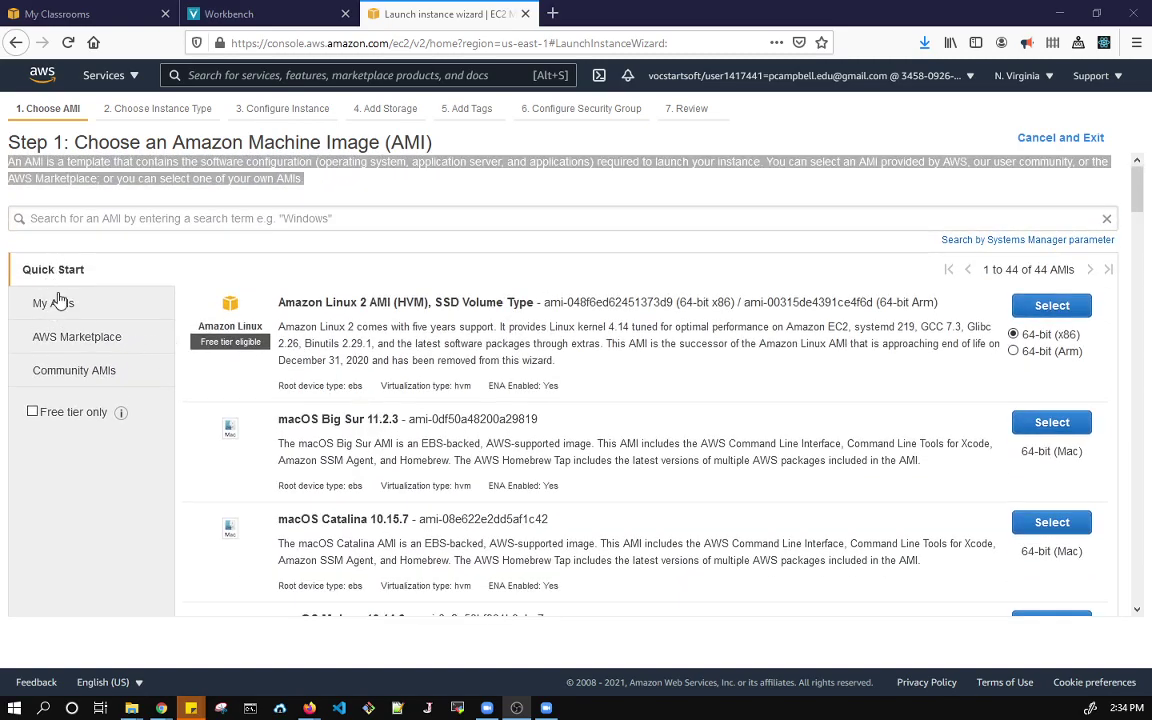
Examine the My AMIs, AWS Marketplace and Community AMIs catalogues, including the community Ubuntu 20.04 image description
left_click(42, 303)
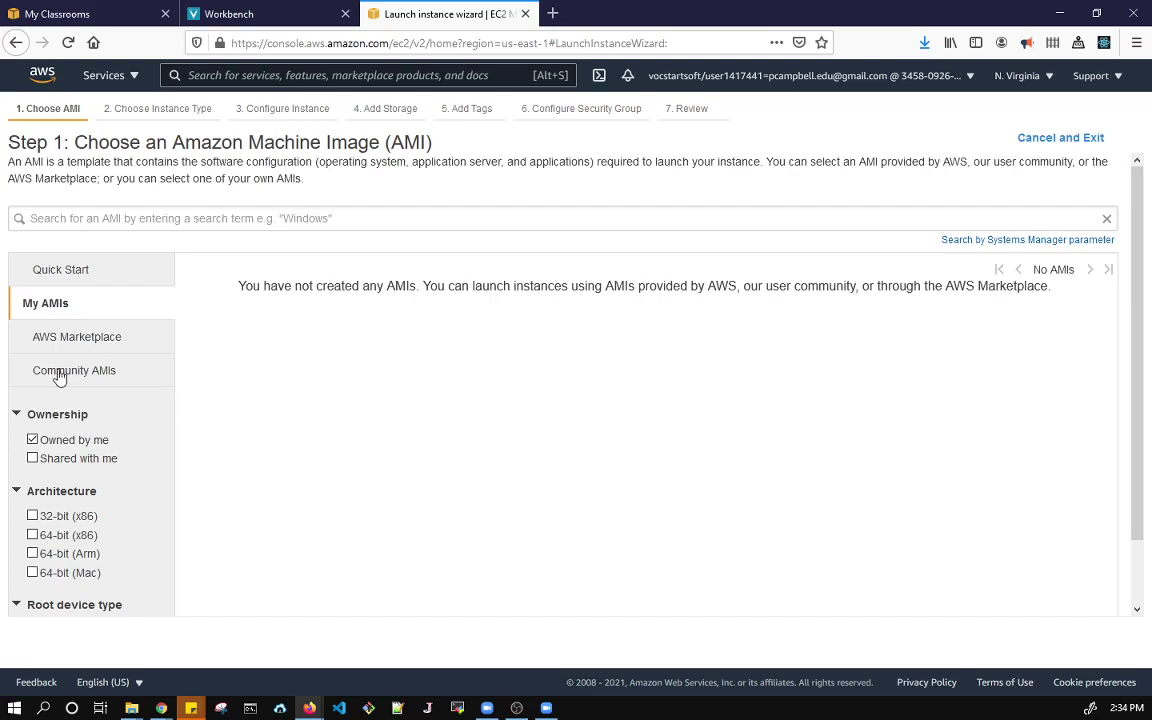
left_click(89, 345)
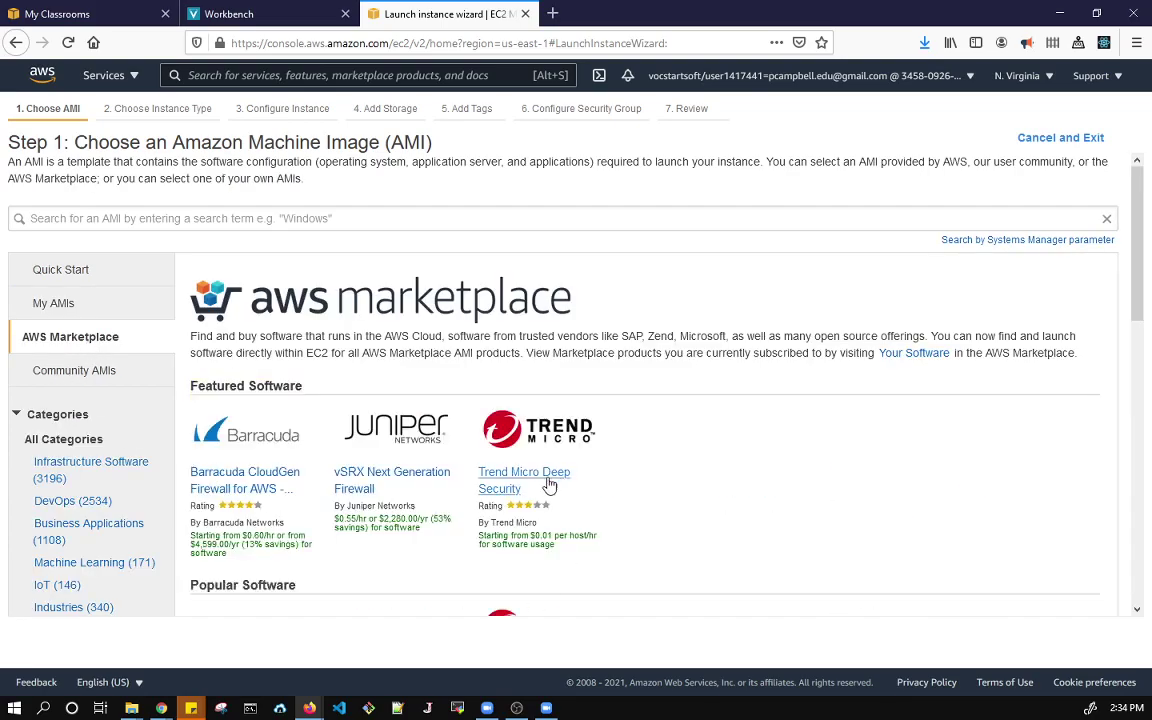
left_click(97, 372)
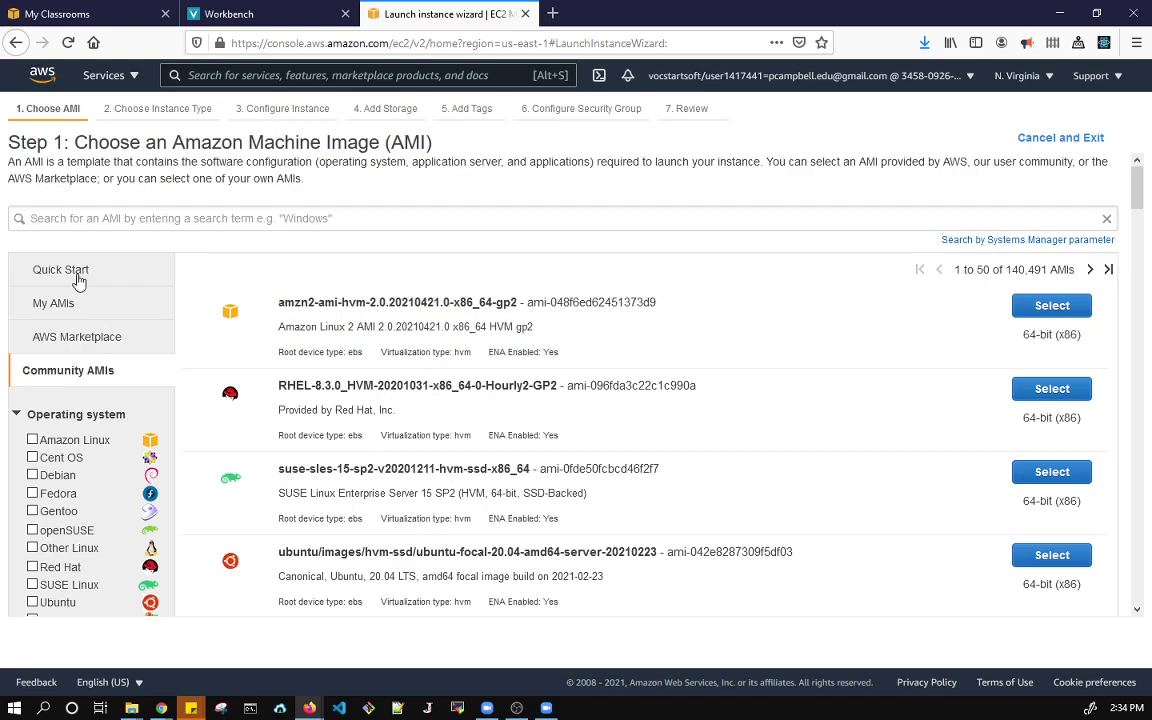
scroll(413, 484, "down", 5)
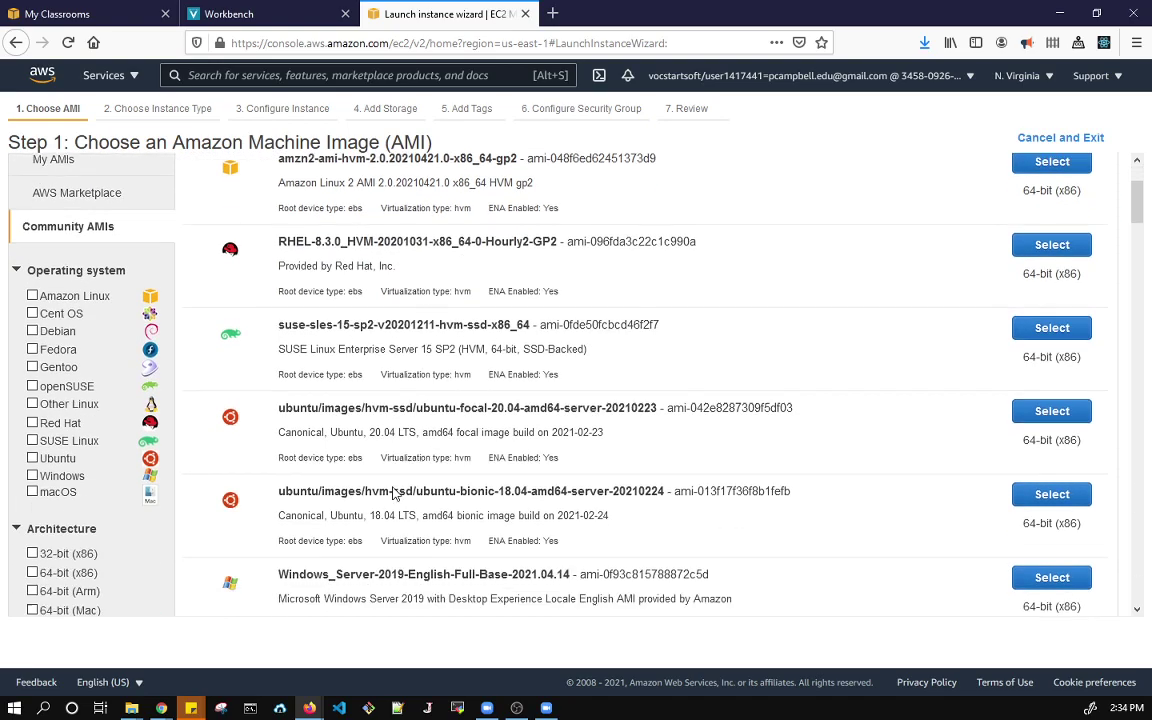
scroll(450, 424, "up", 5)
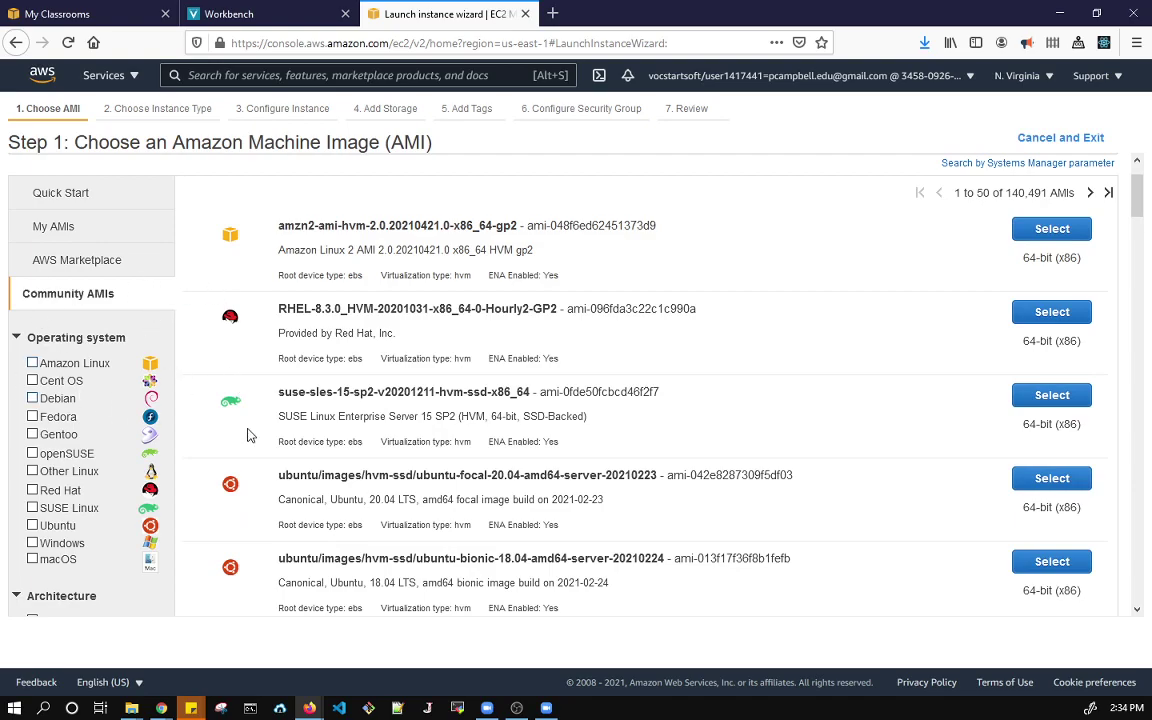
triple_click(369, 503)
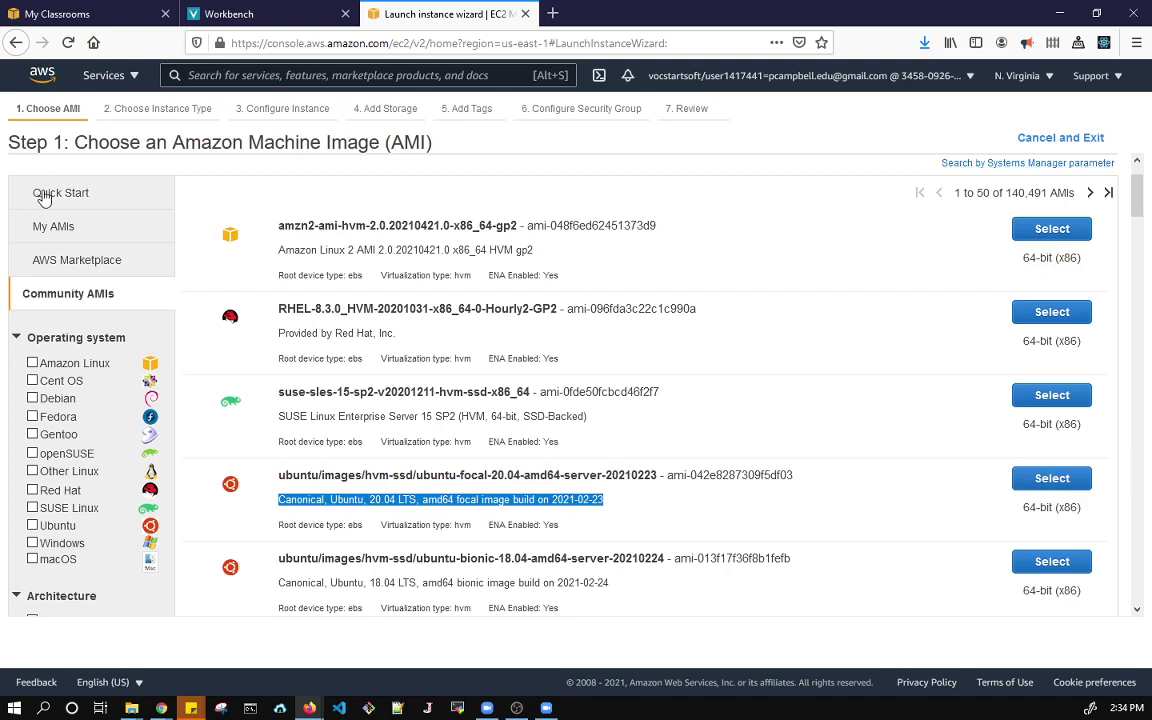
scroll(65, 243, "down", 2)
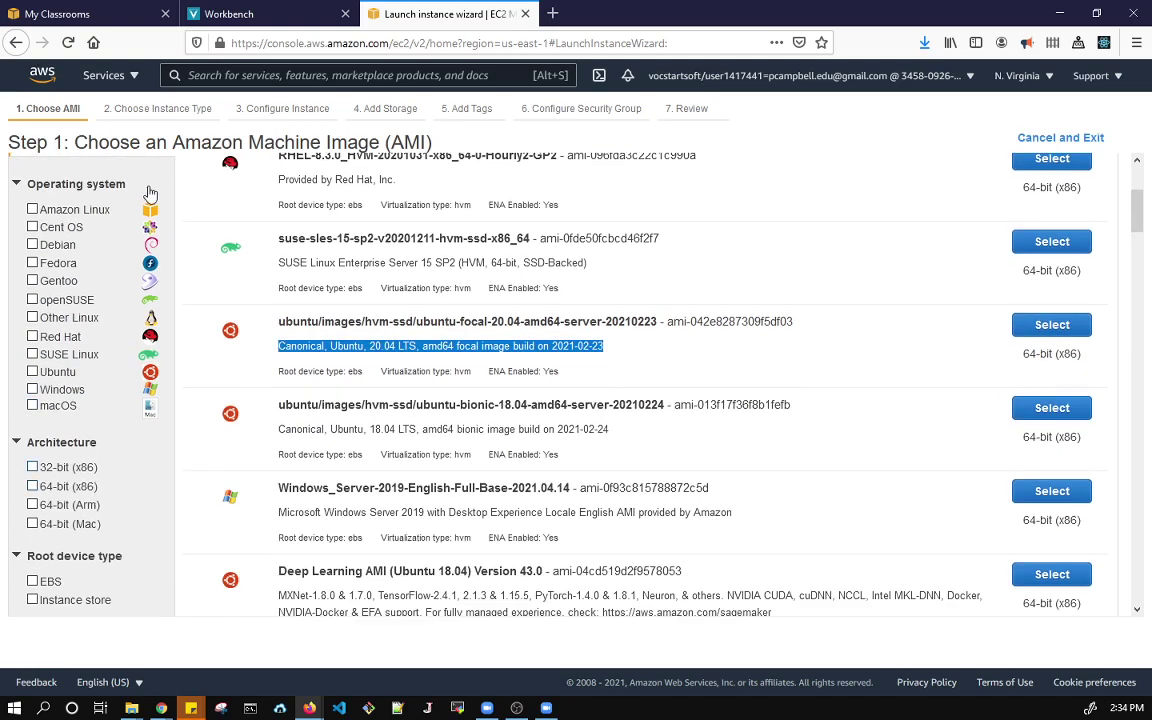
scroll(93, 265, "up", 3)
Select the 64-bit (x86) Ubuntu Server 20.04 LTS image from Quick Start and choose the t2.nano instance type
left_click(72, 268)
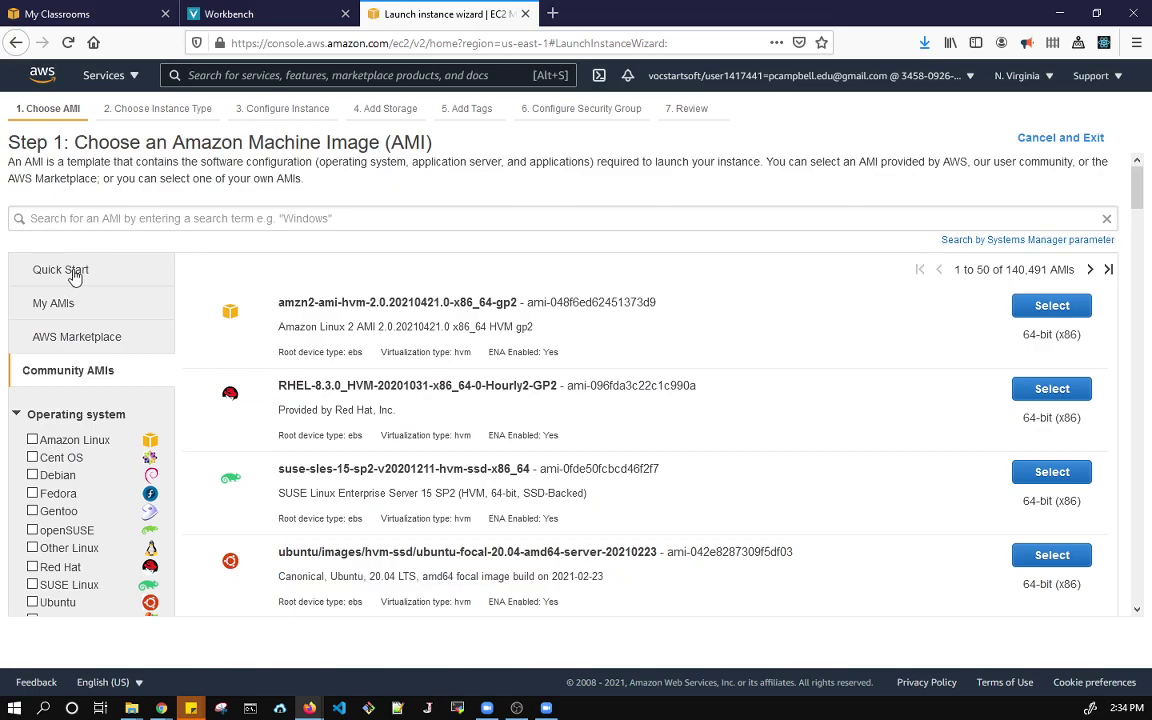
scroll(574, 290, "down", 8)
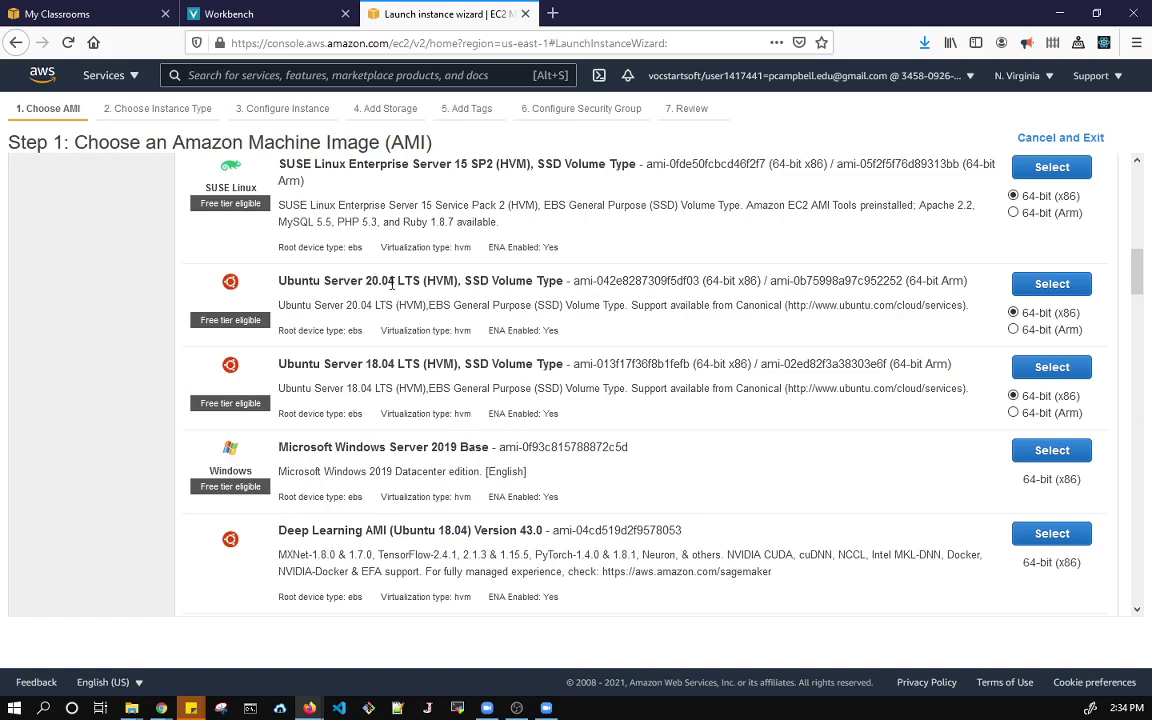
left_click(1030, 285)
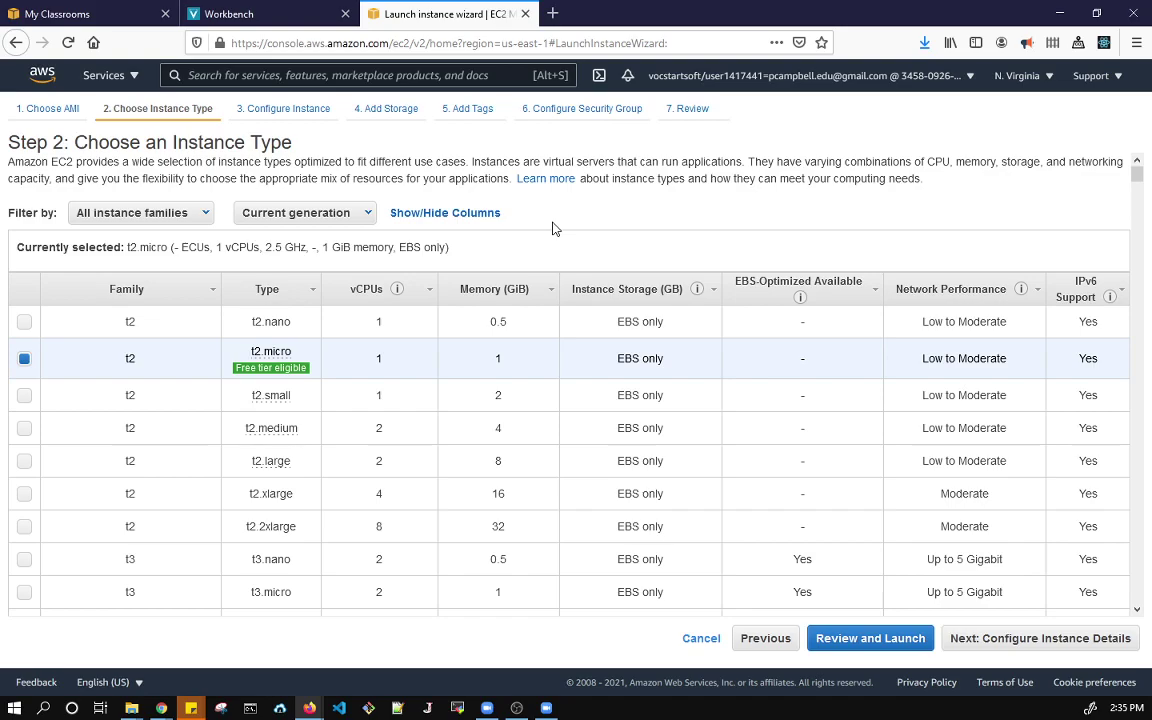
left_click(24, 322)
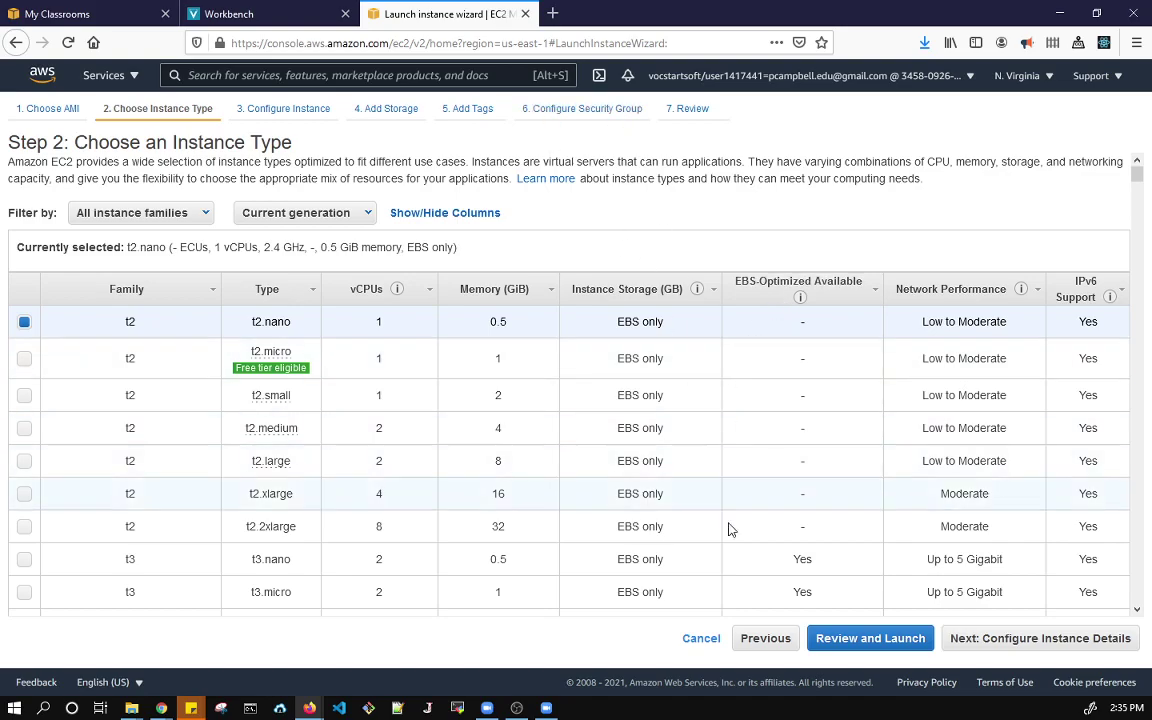
Look through the launch wizard's stages for security group, instance type, AMI, instance details and storage
left_click(576, 110)
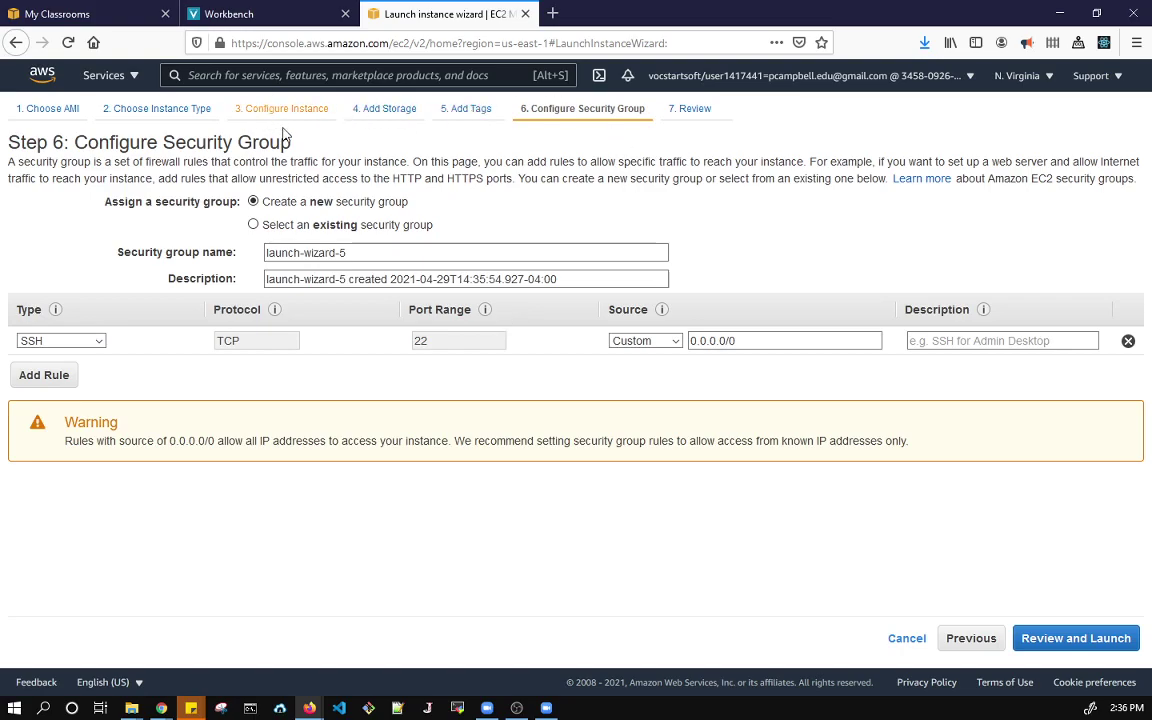
left_click(132, 110)
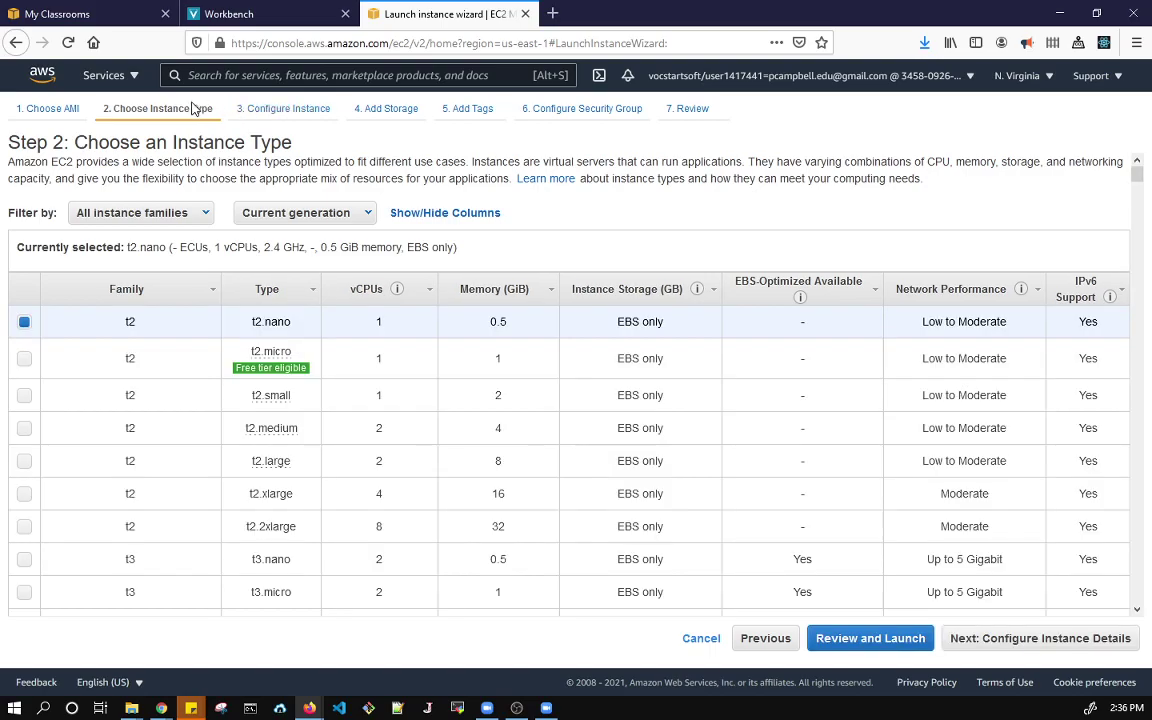
double_click(44, 108)
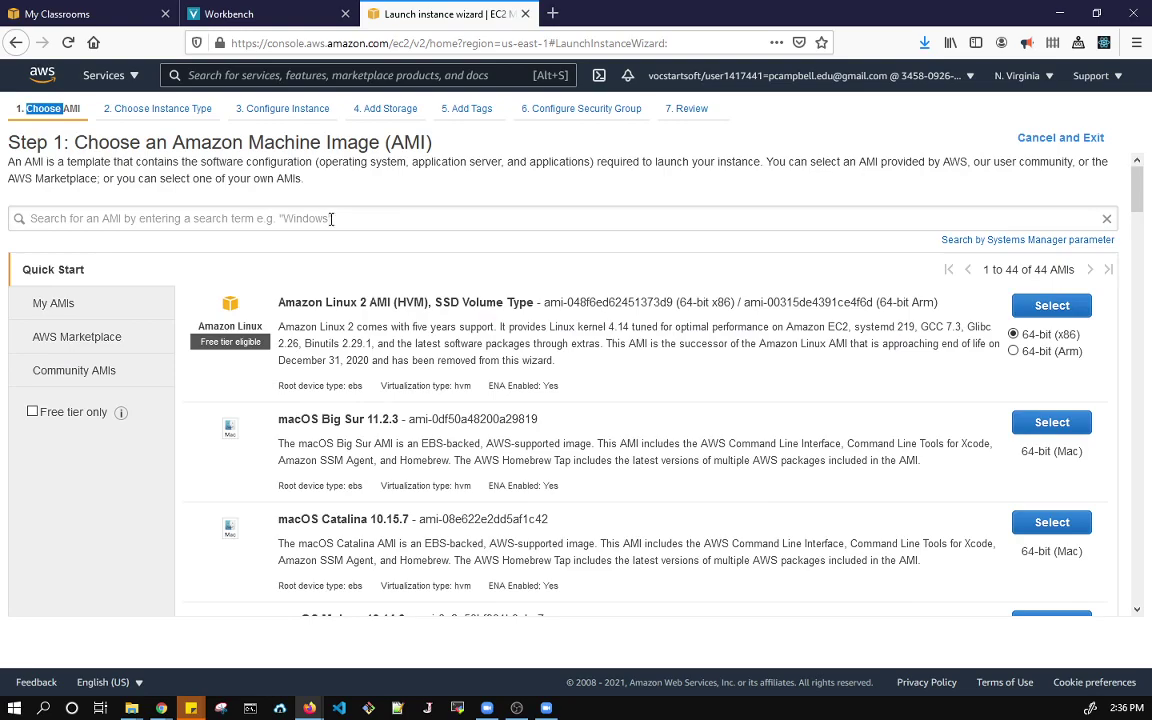
left_click(159, 110)
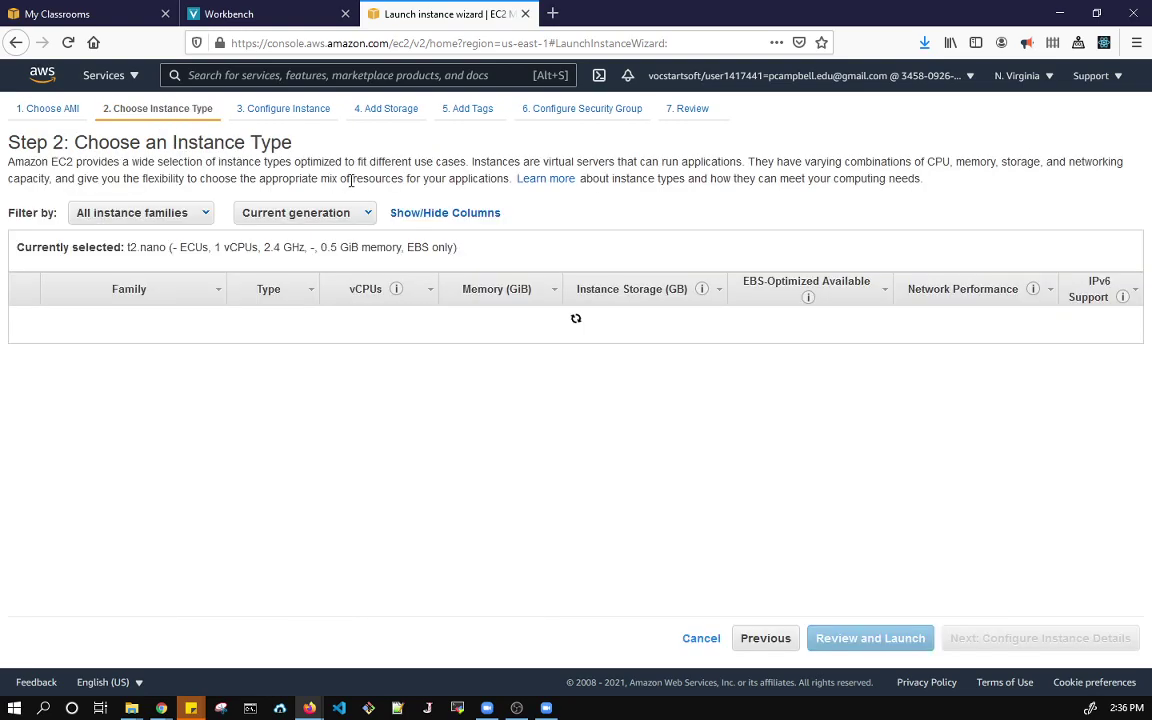
left_click(298, 113)
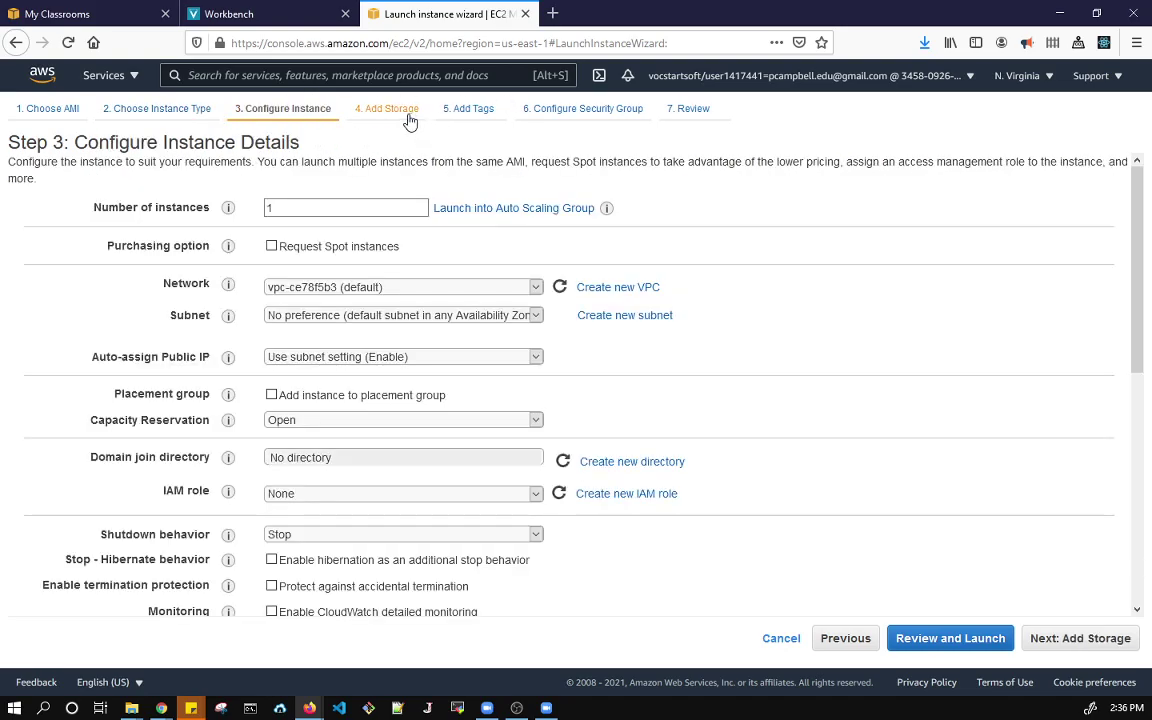
left_click(409, 118)
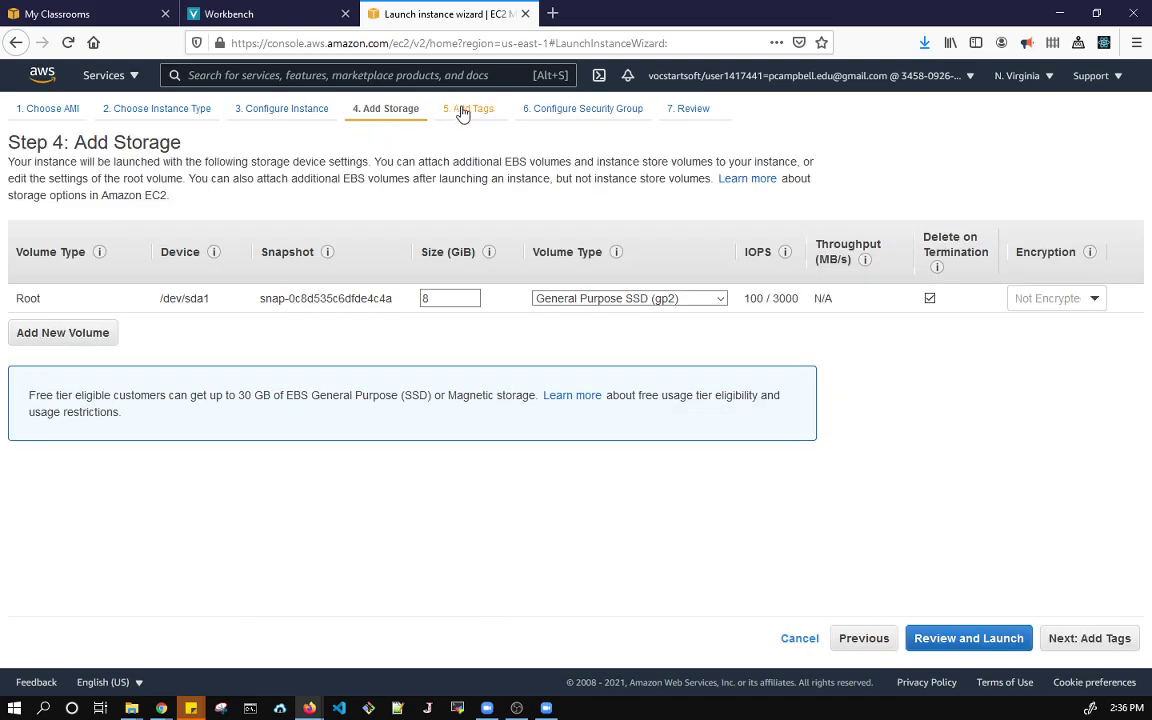
Keep the new security group with its SSH rule and proceed to review the instance launch details
left_click(575, 118)
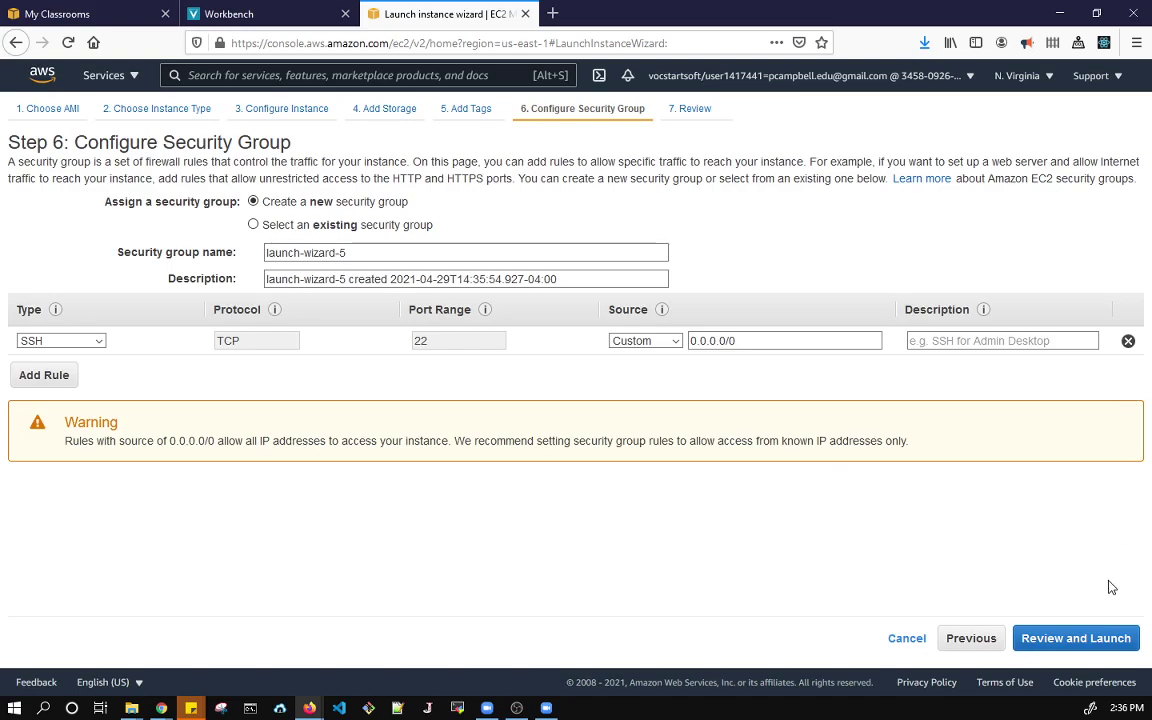
left_click(1062, 638)
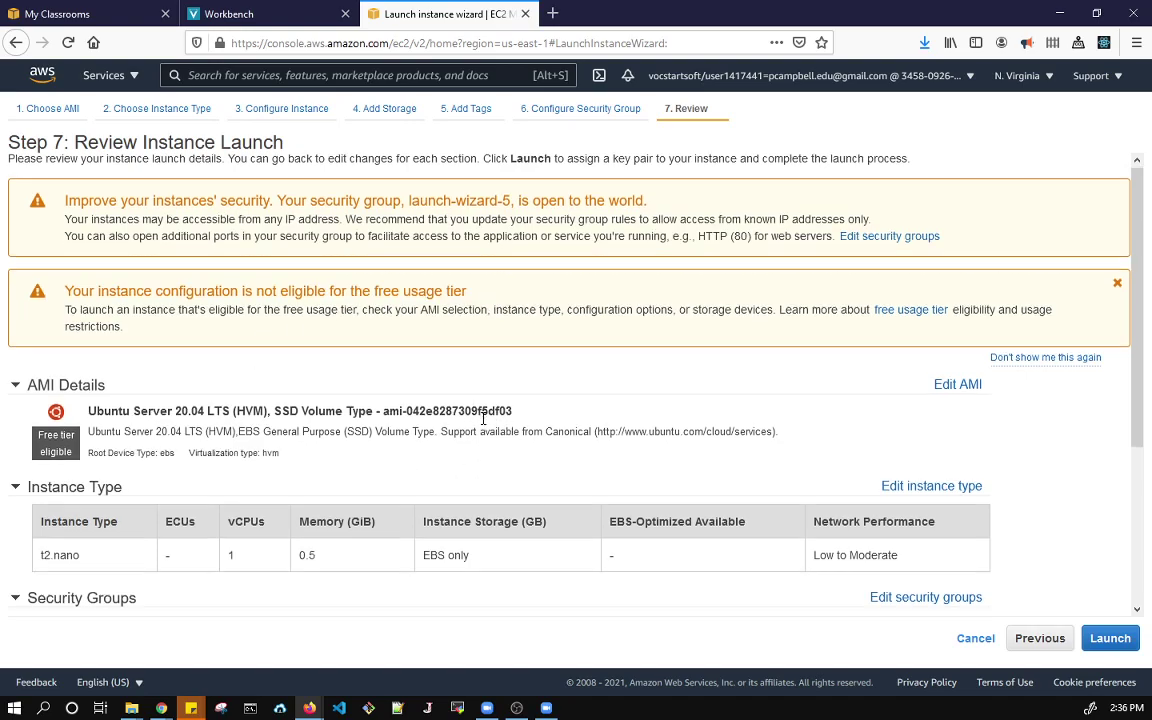
scroll(437, 380, "down", 3)
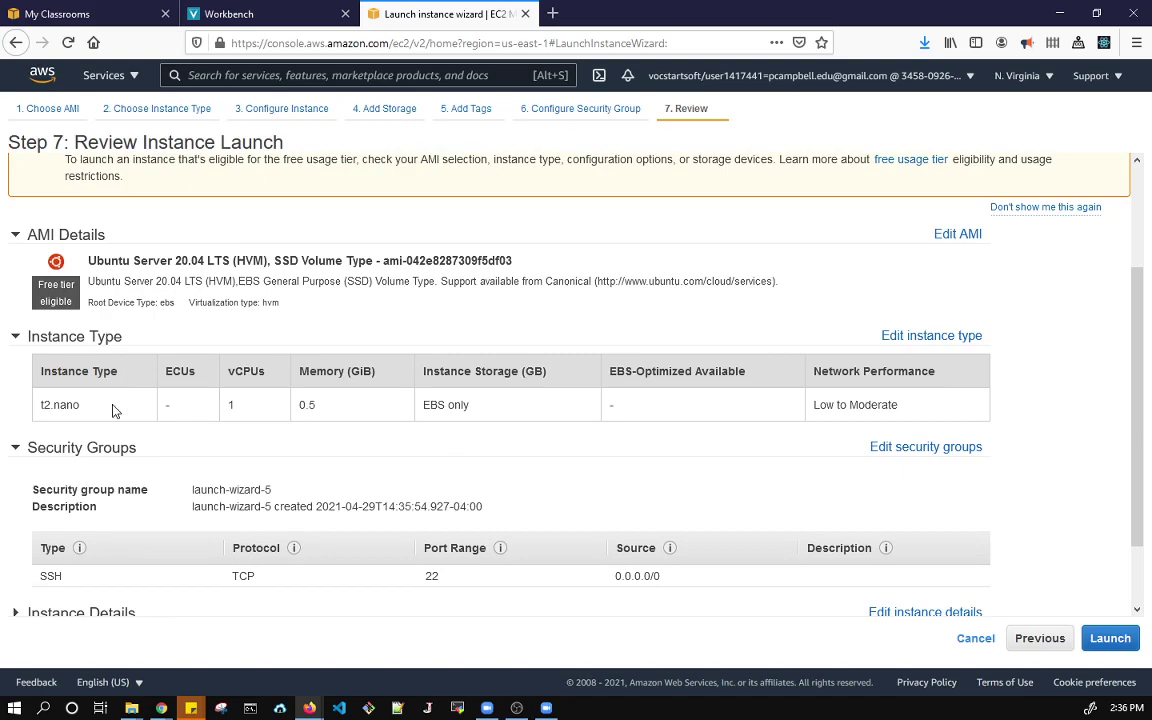
Review the AMI, instance type and security group details of the launch and proceed to the key pair selection
scroll(545, 442, "down", 2)
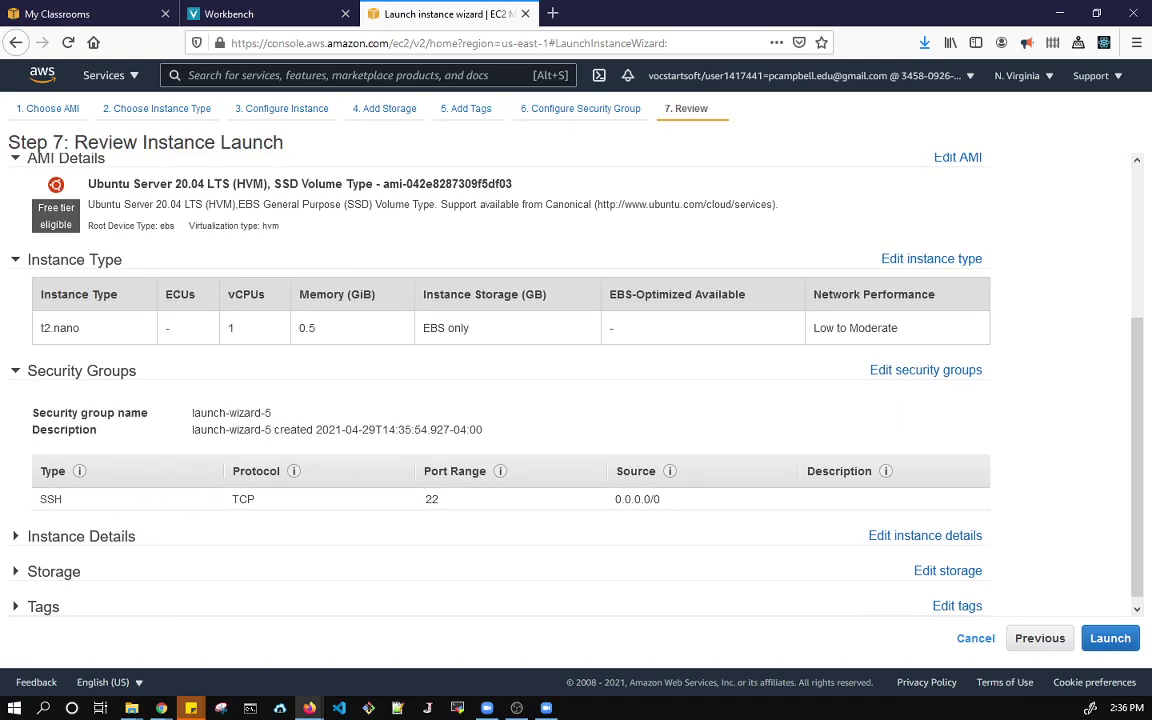
scroll(433, 168, "up", 5)
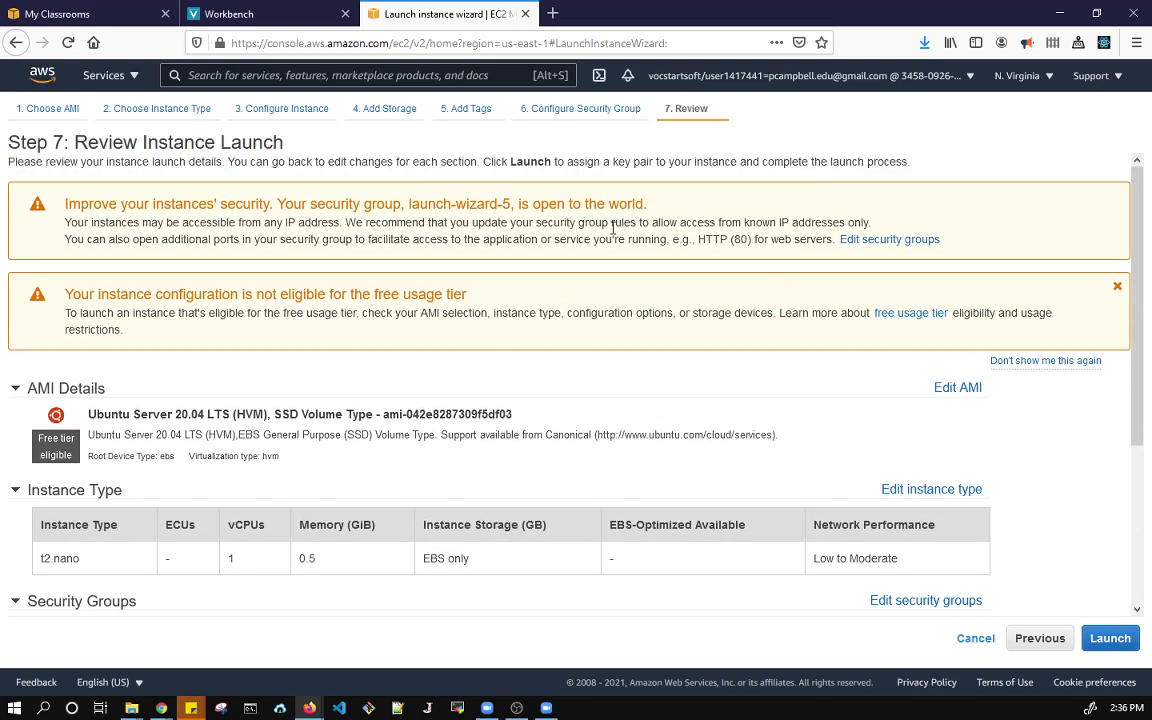
scroll(613, 228, "down", 5)
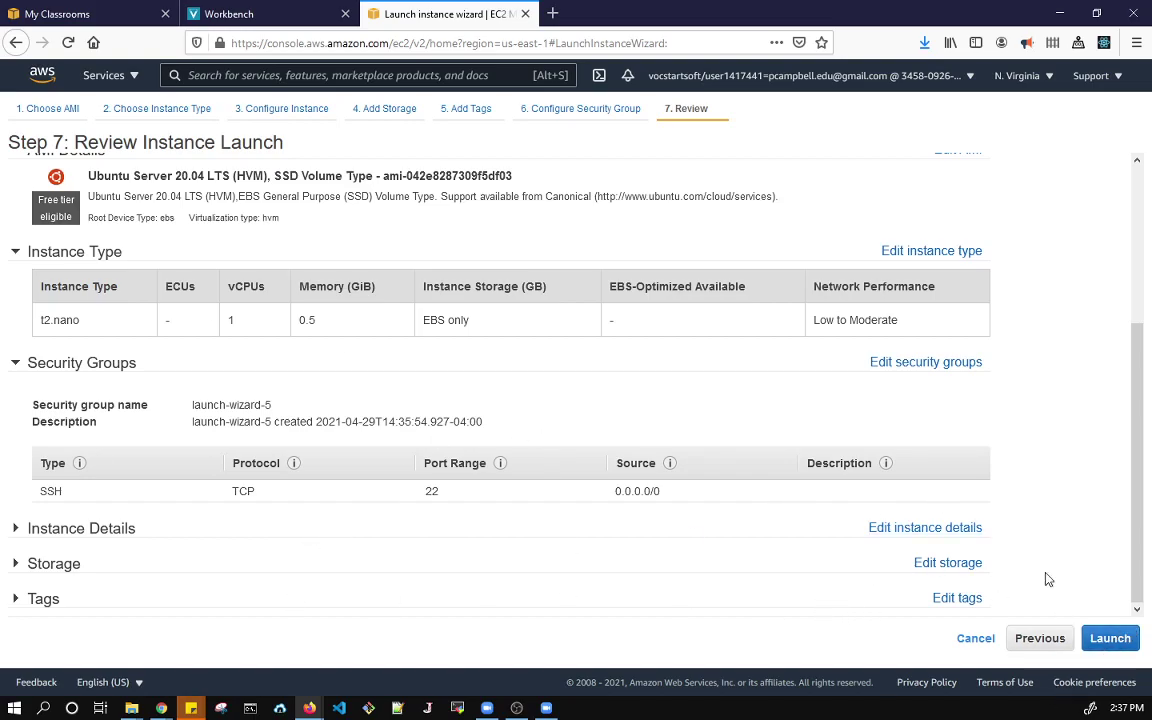
scroll(561, 345, "up", 5)
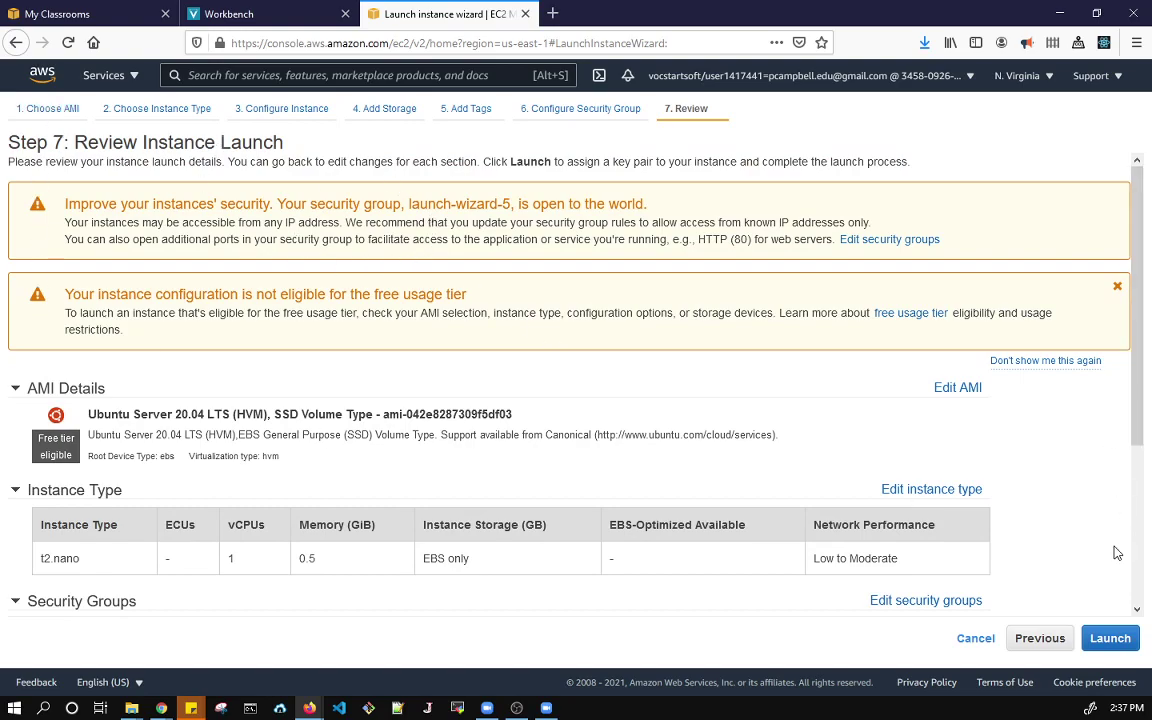
left_click(1100, 643)
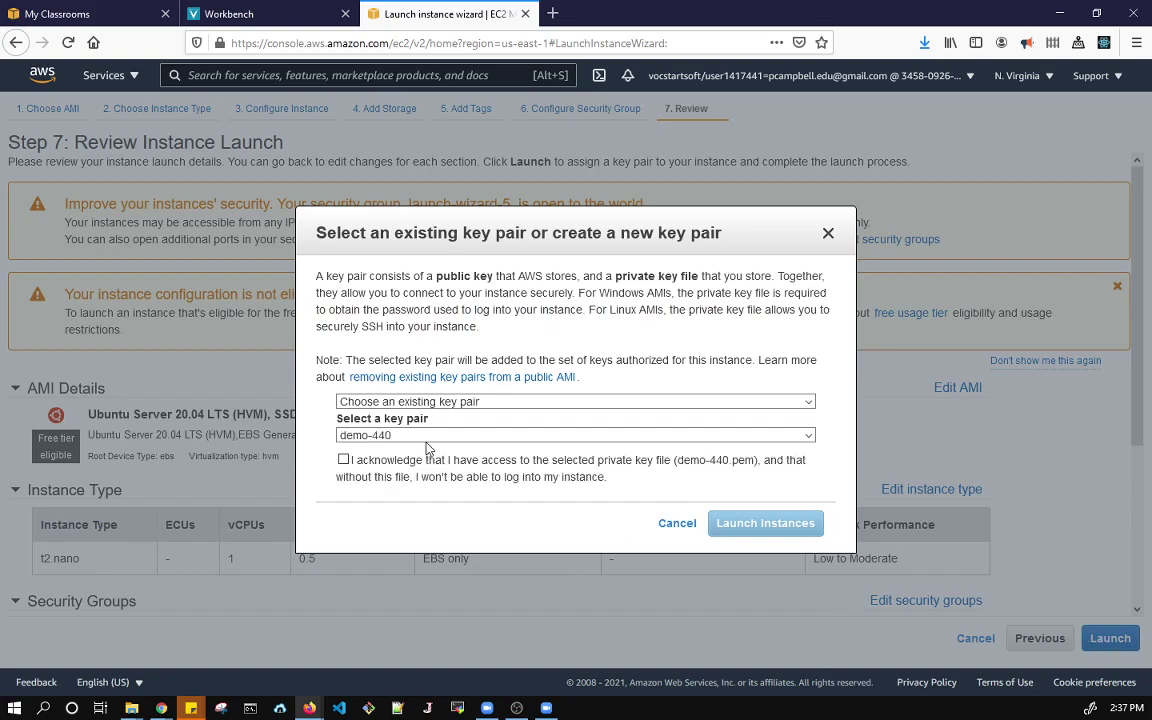
Launch the instance with a new key pair named 440-demo, saving its private key file
left_click(465, 403)
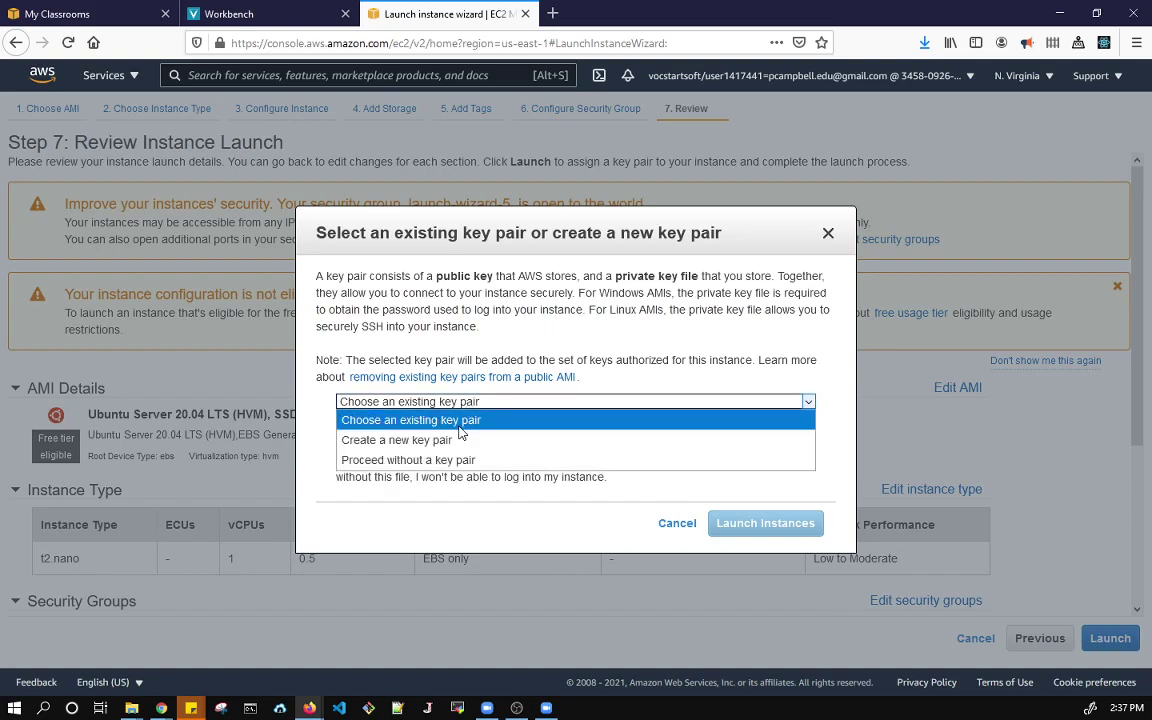
left_click(541, 340)
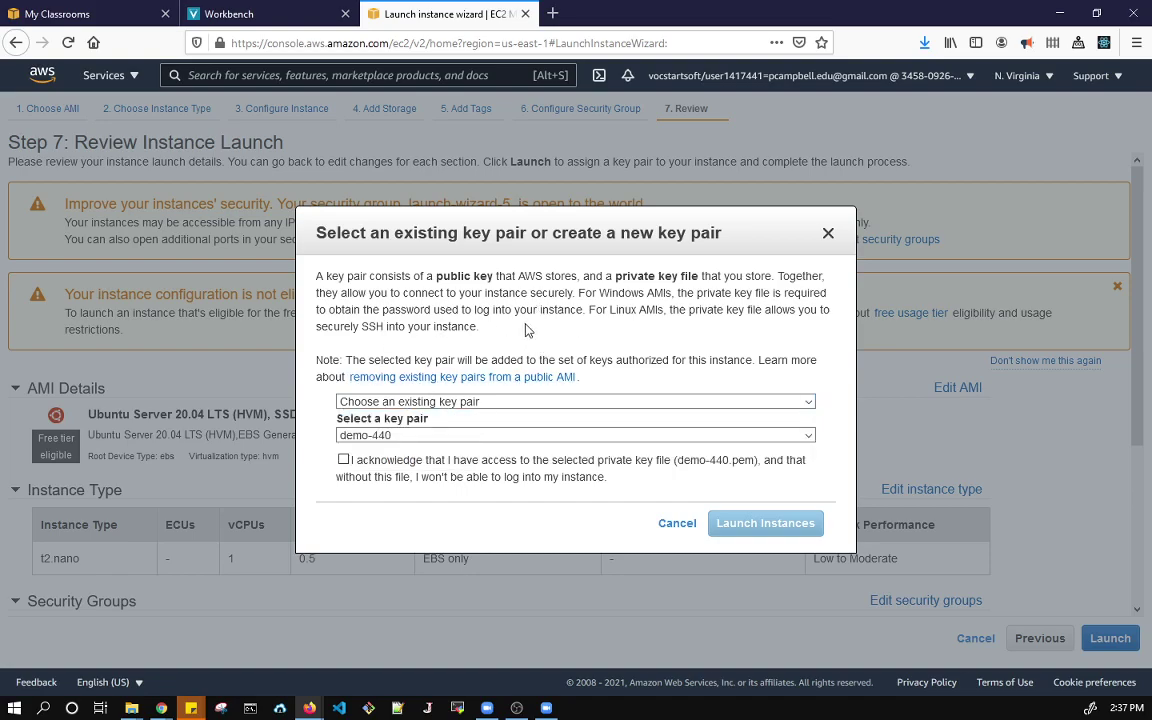
left_click(525, 403)
left_click(493, 440)
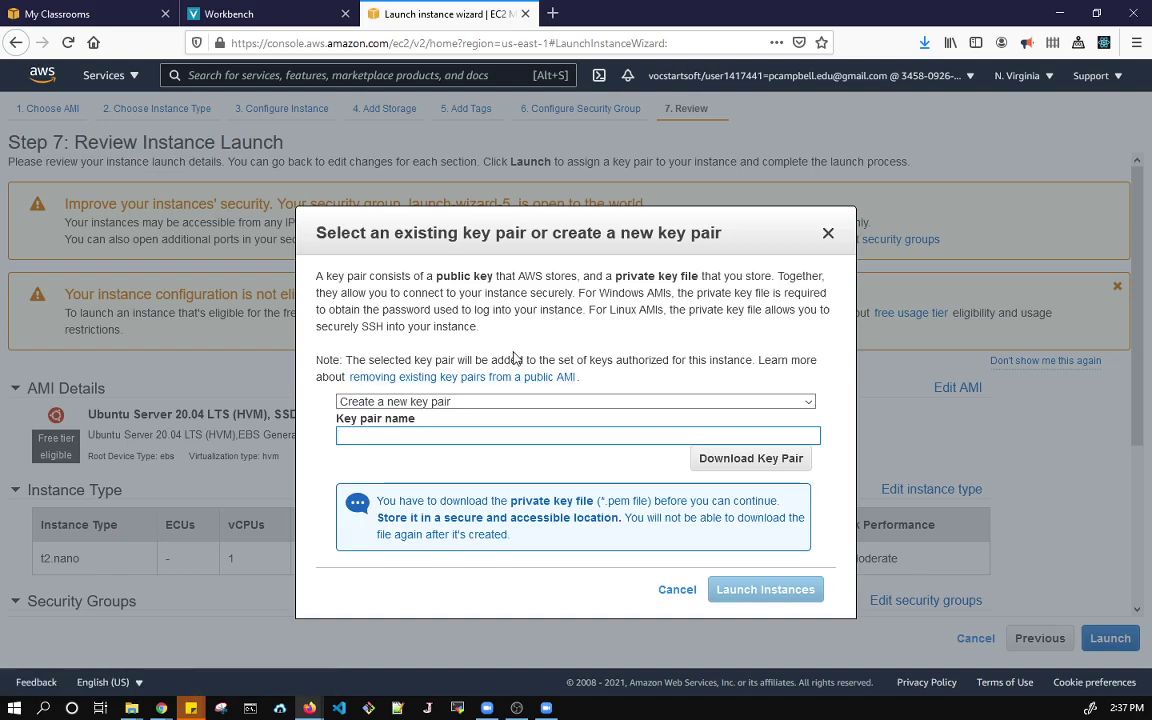
type("demo")
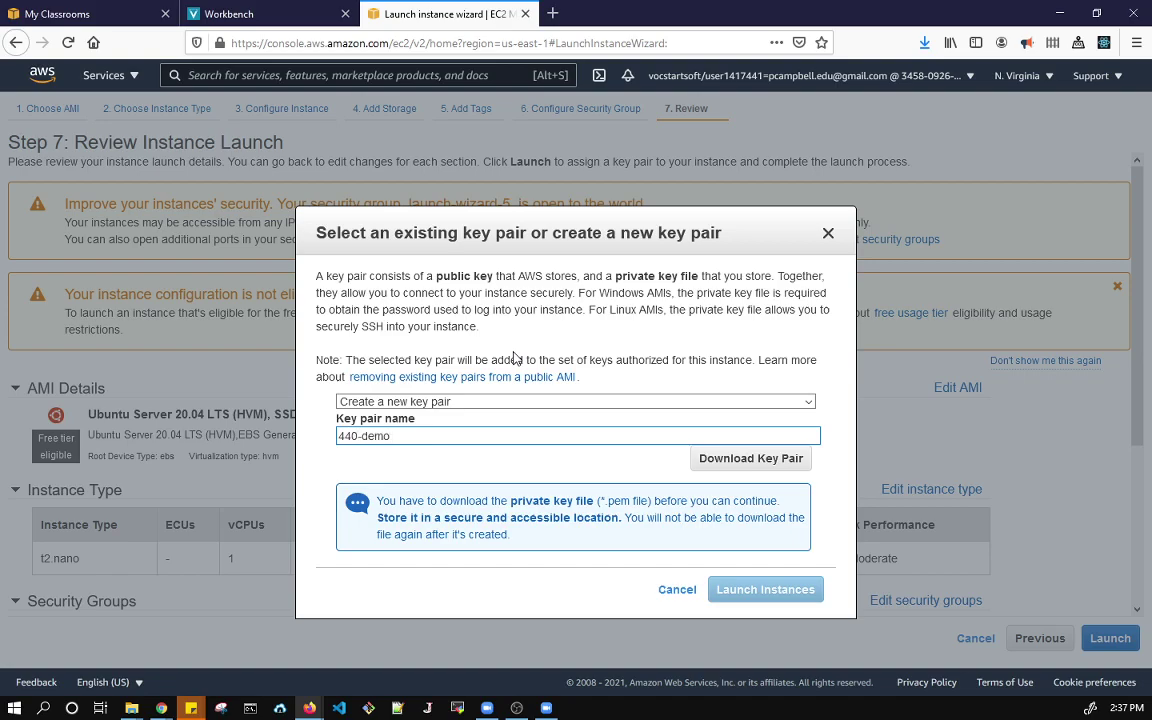
left_click(751, 460)
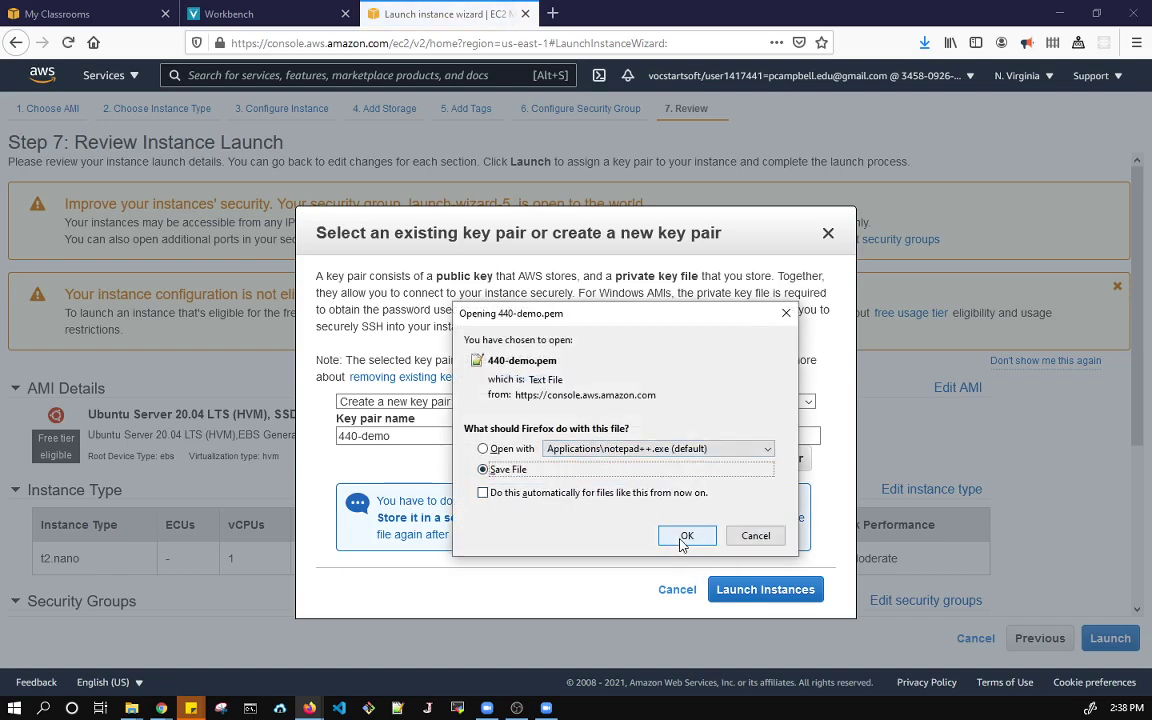
left_click(683, 537)
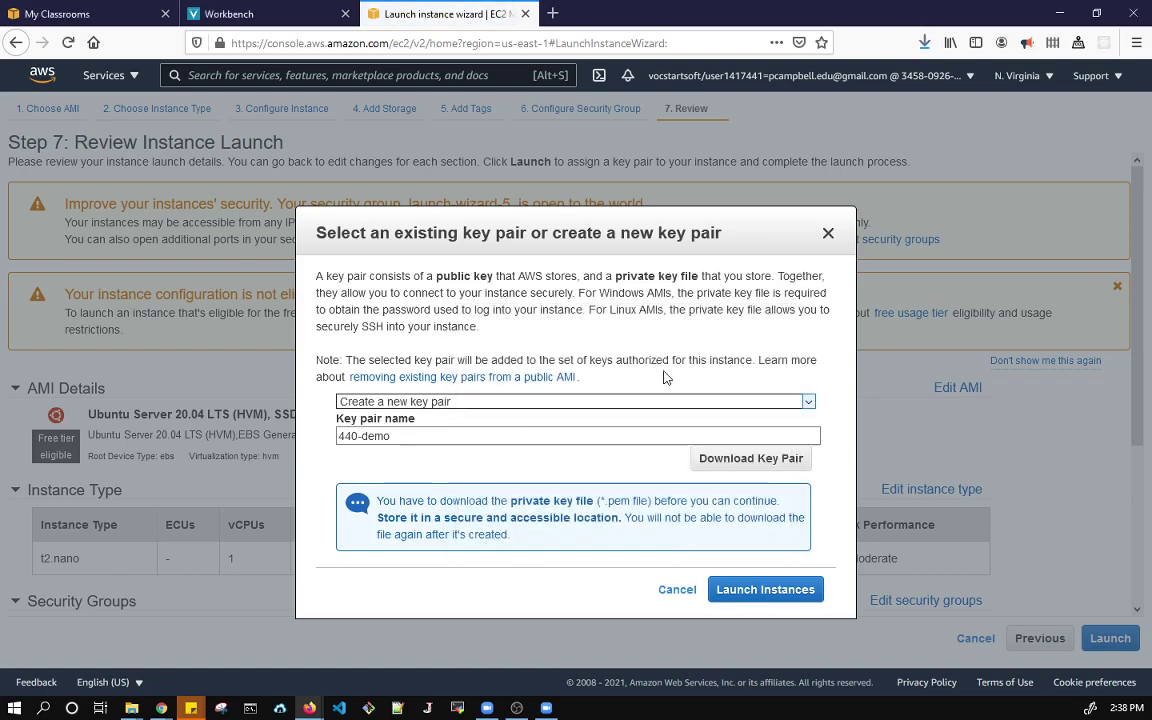
left_click(768, 595)
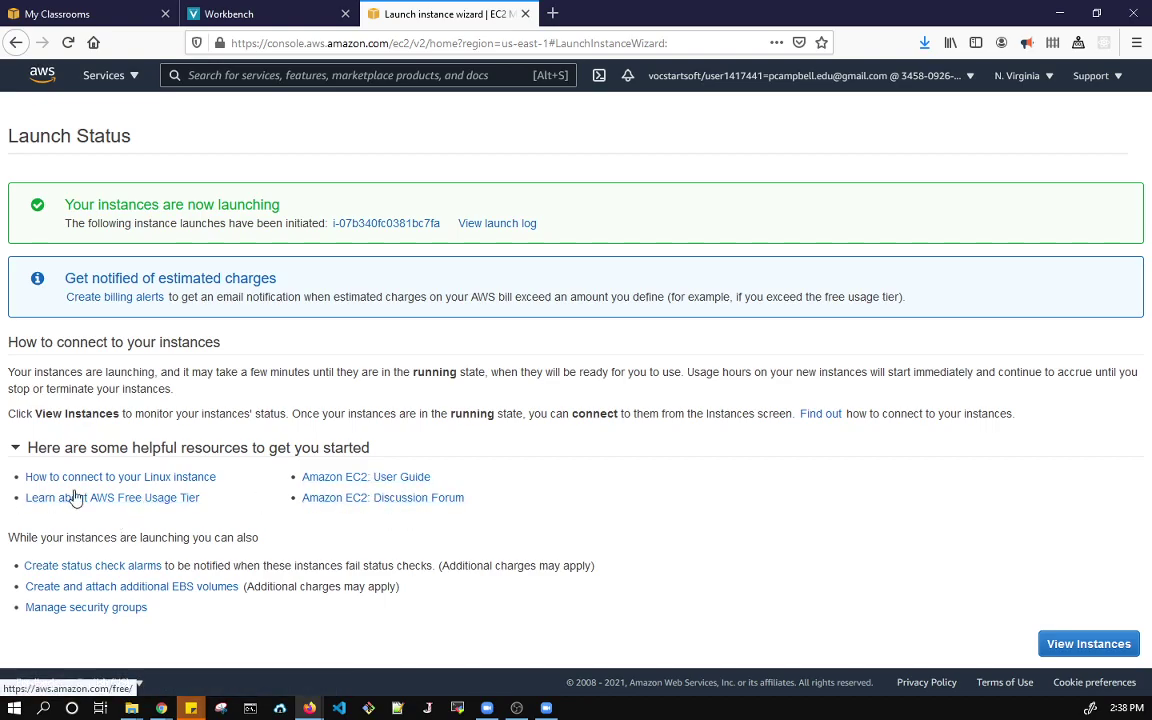
View the launch log and list all EC2 instances, without the filter for the new instance
left_click(463, 226)
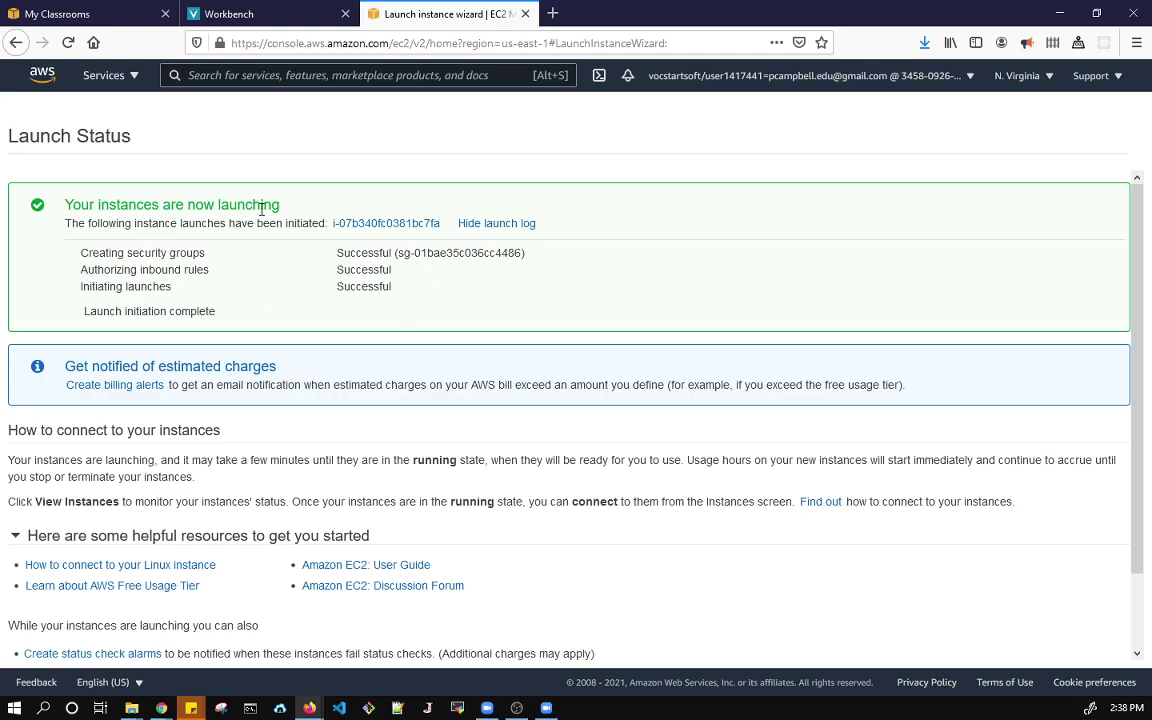
left_click(381, 226)
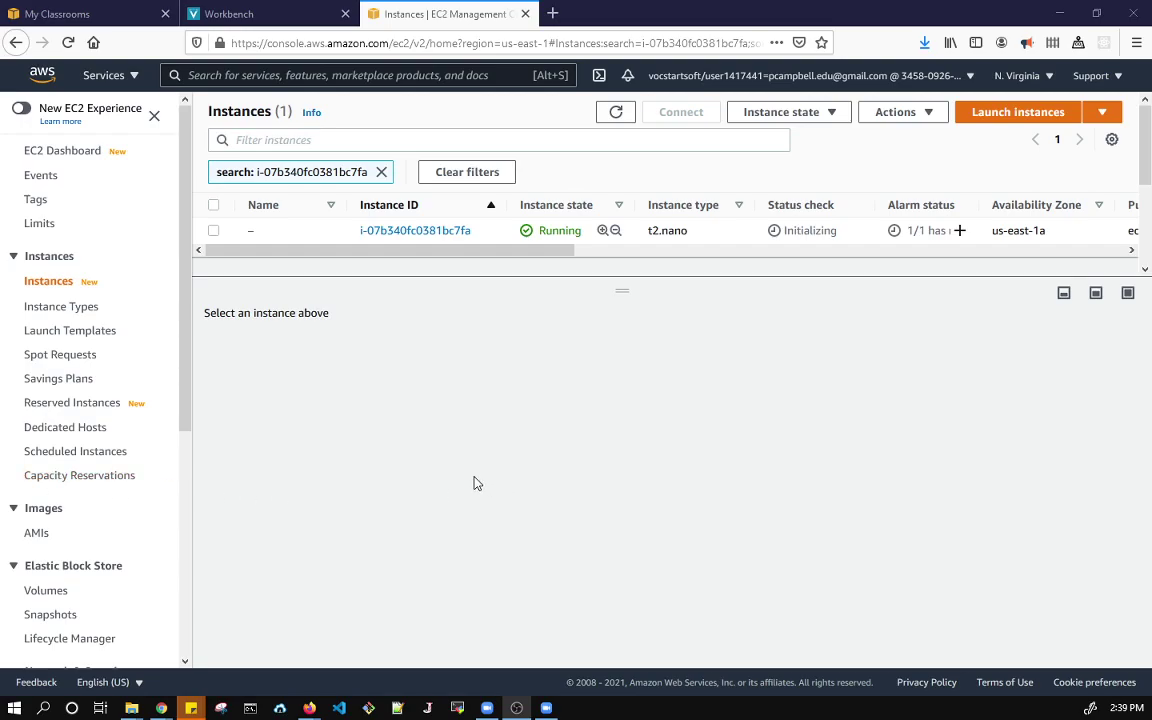
left_click(381, 172)
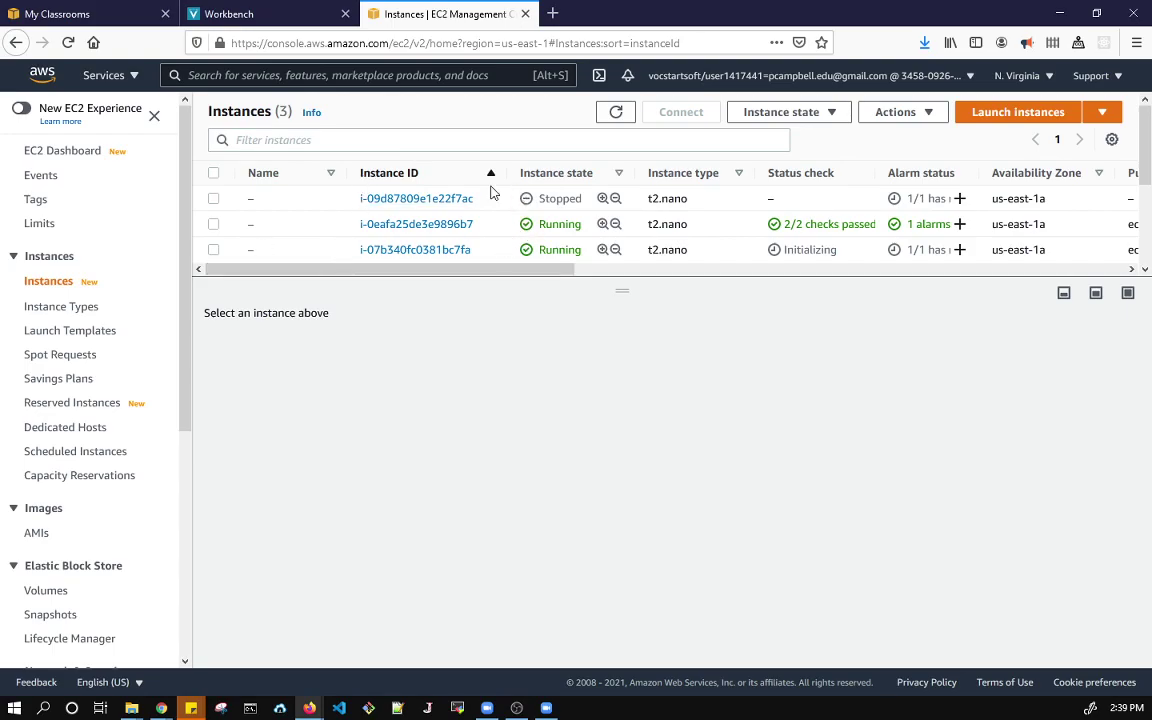
Examine the newly launched instance's details and the inbound and outbound rules of its launch-wizard-5 security group
left_click(407, 251)
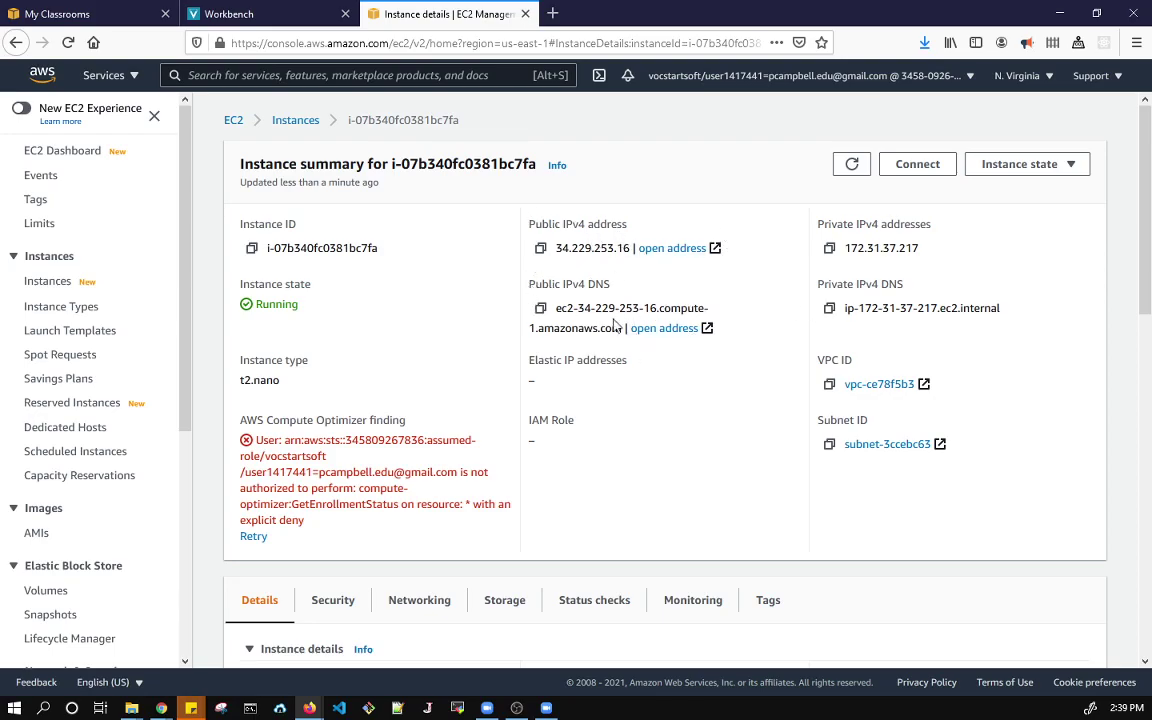
scroll(504, 406, "down", 5)
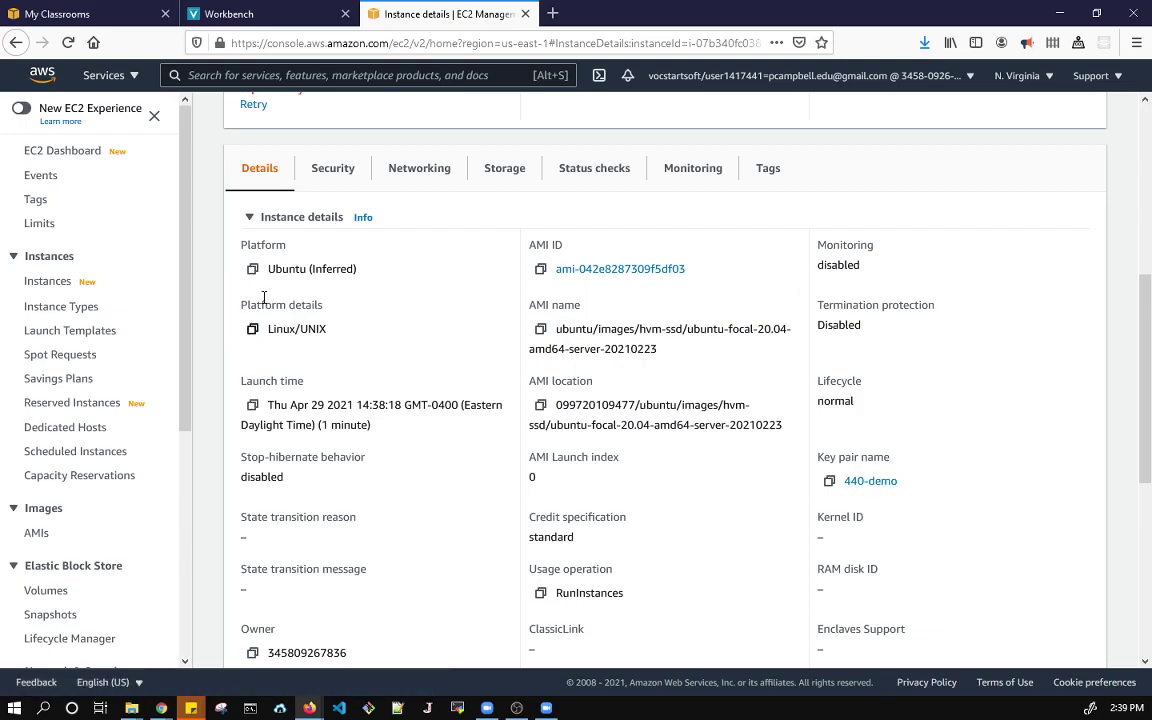
left_click(330, 174)
scroll(322, 340, "down", 3)
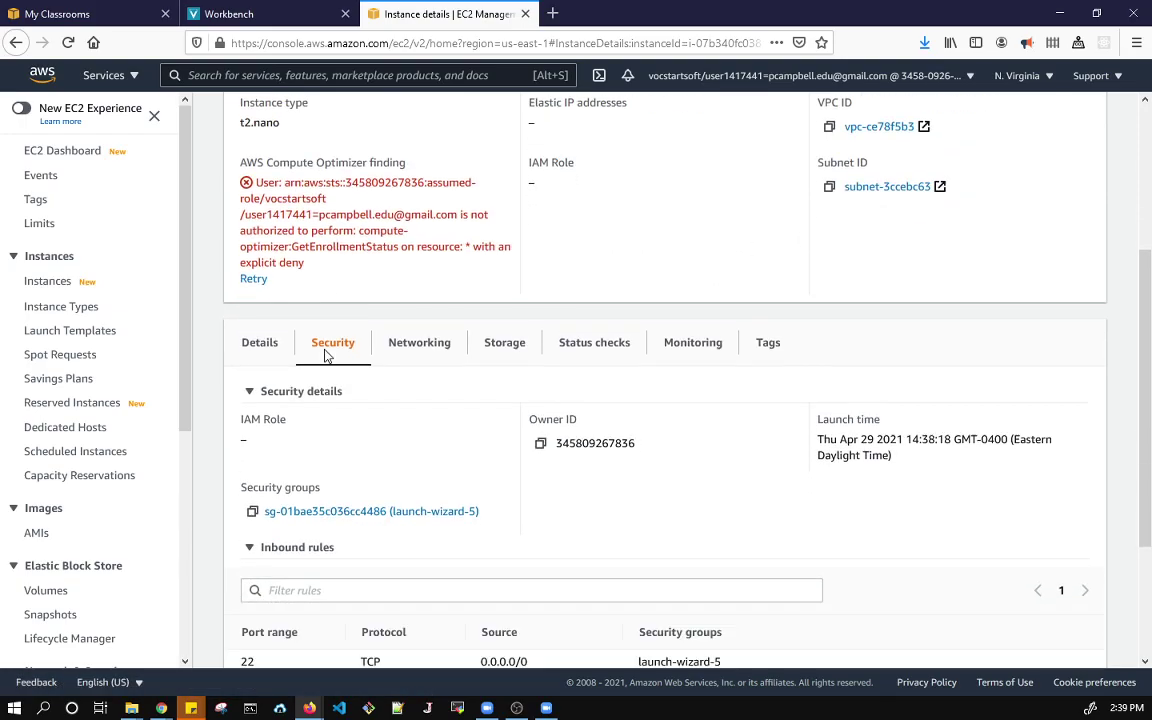
scroll(514, 430, "down", 1)
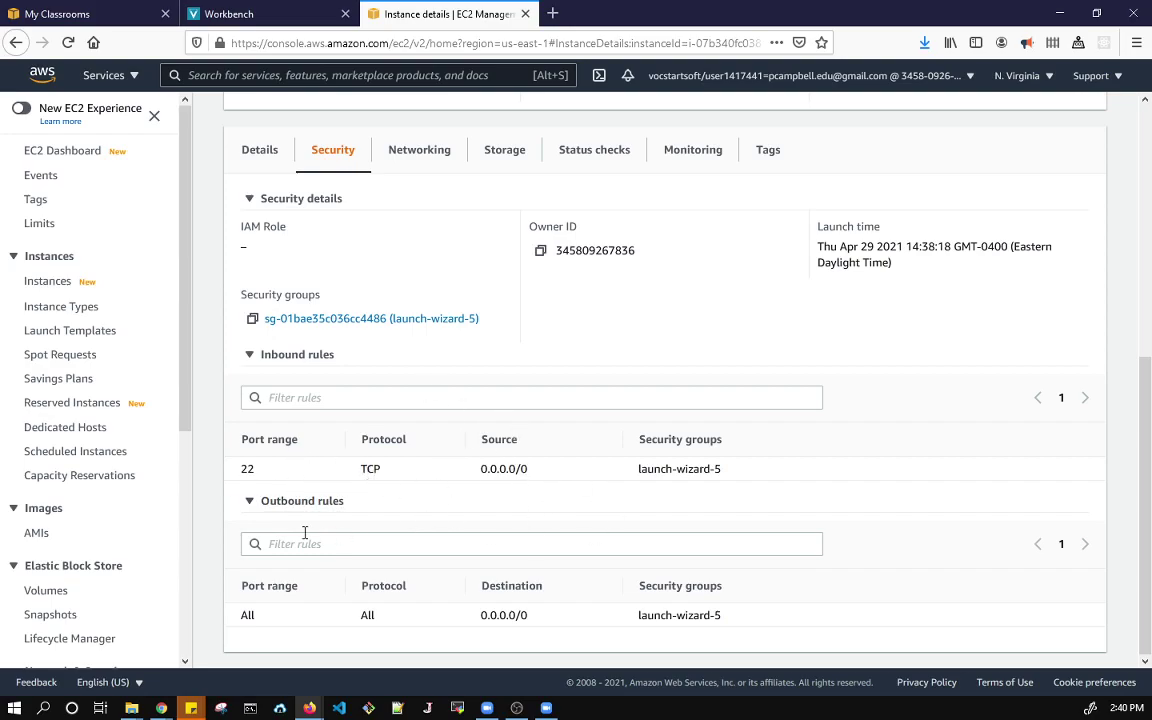
left_click(372, 320)
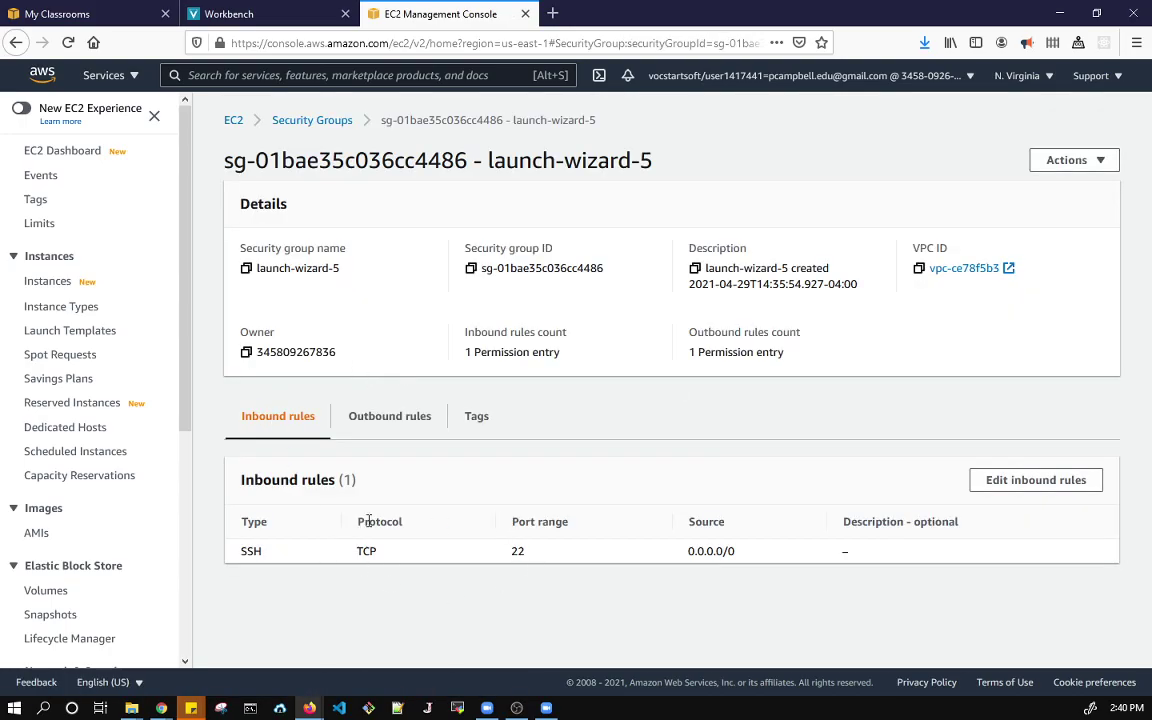
left_click(389, 424)
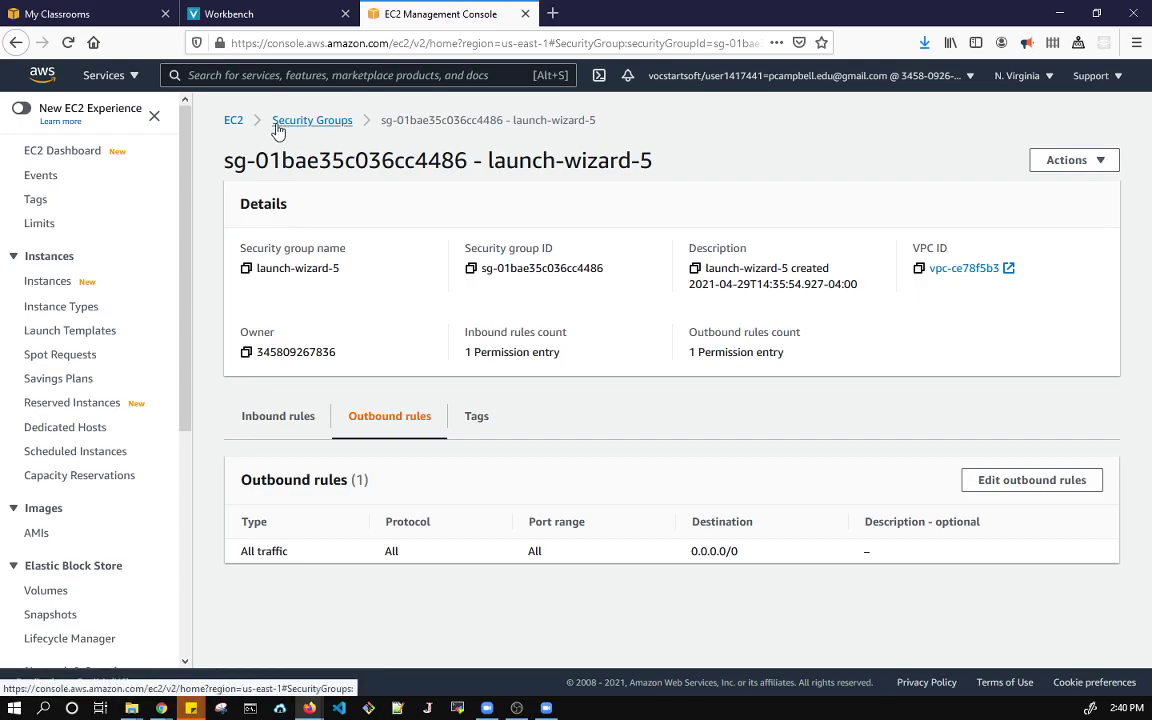
Return to the new instance through the dashboard's running instances and examine its networking details
left_click(233, 121)
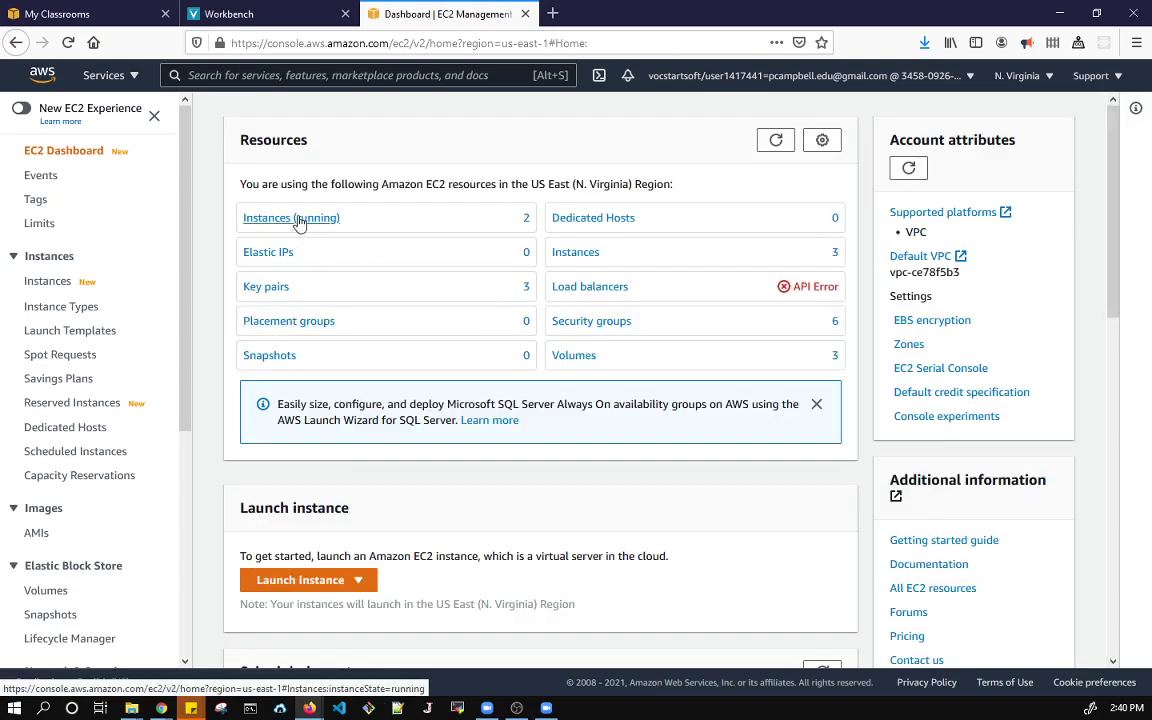
left_click(298, 219)
scroll(395, 253, "down", 1)
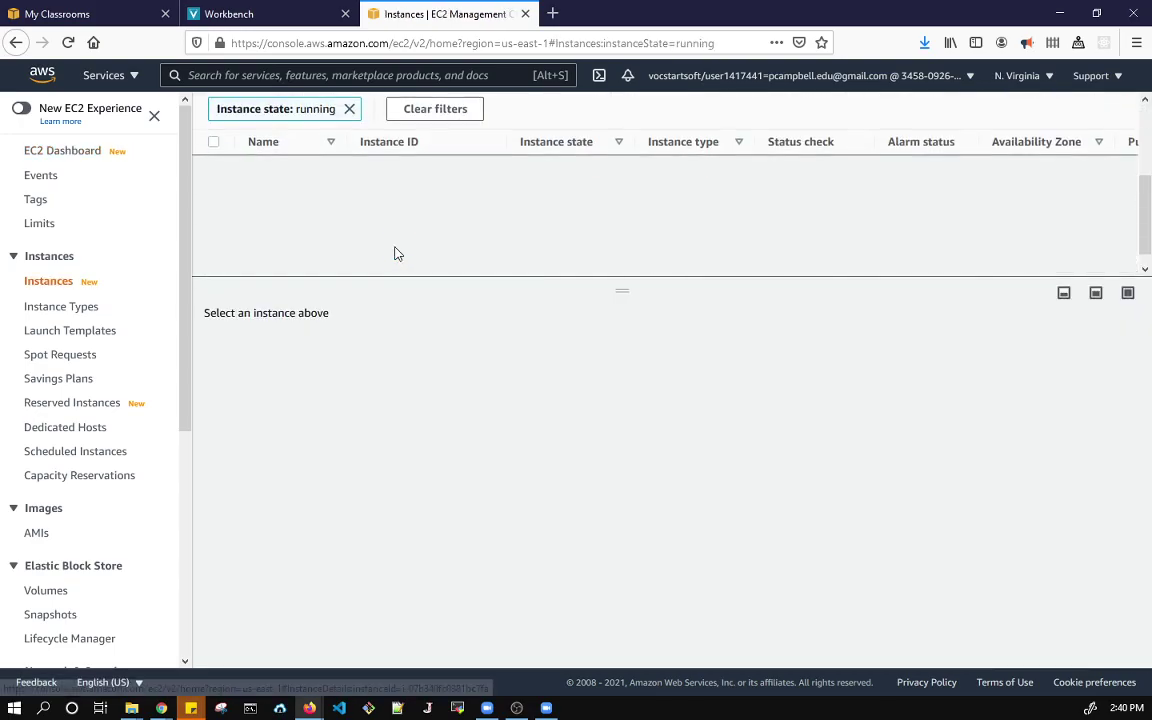
scroll(396, 245, "up", 1)
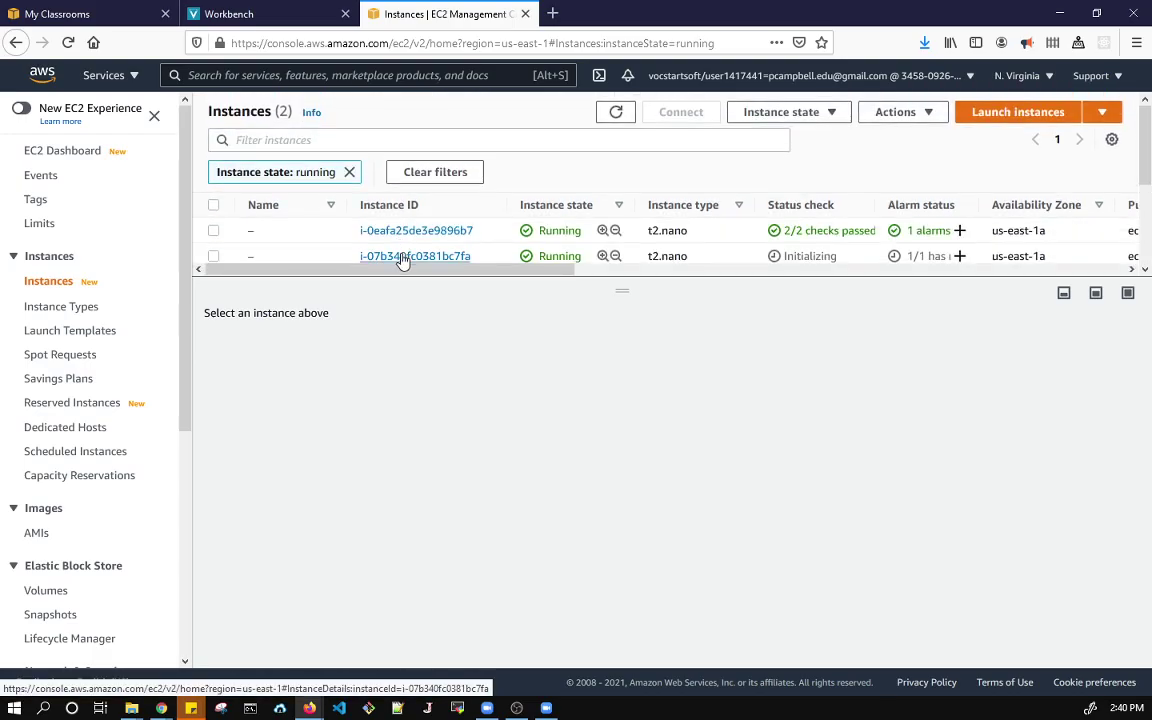
left_click(402, 257)
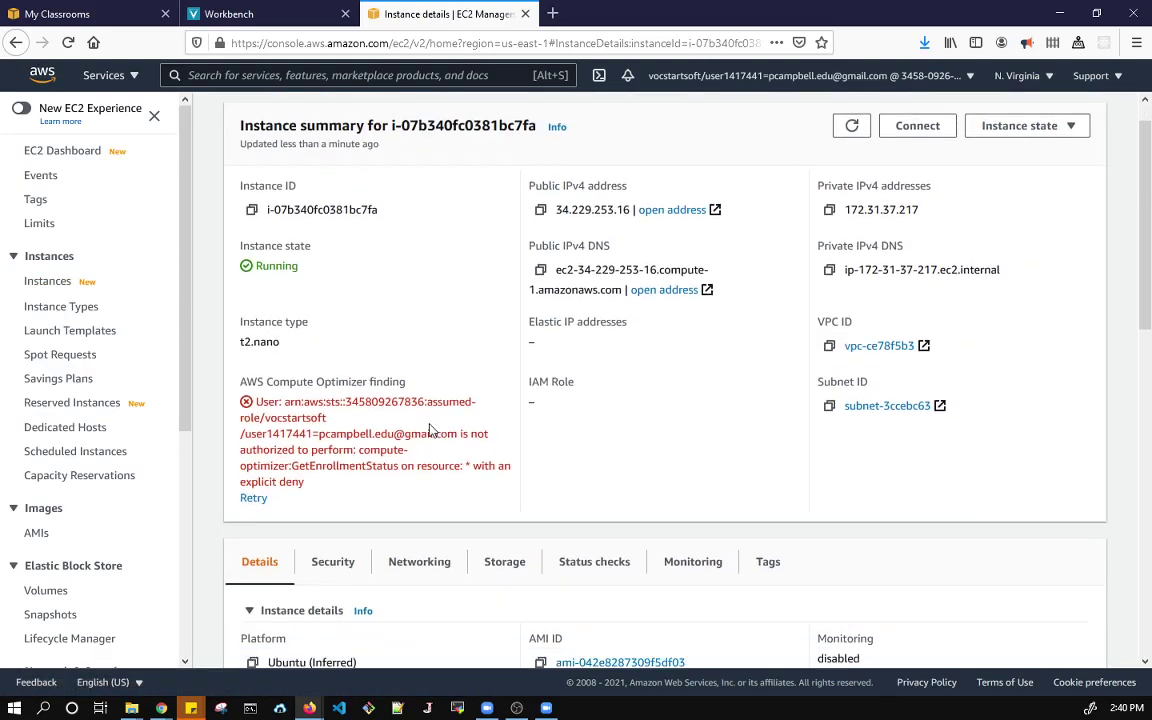
scroll(397, 480, "down", 4)
left_click(420, 259)
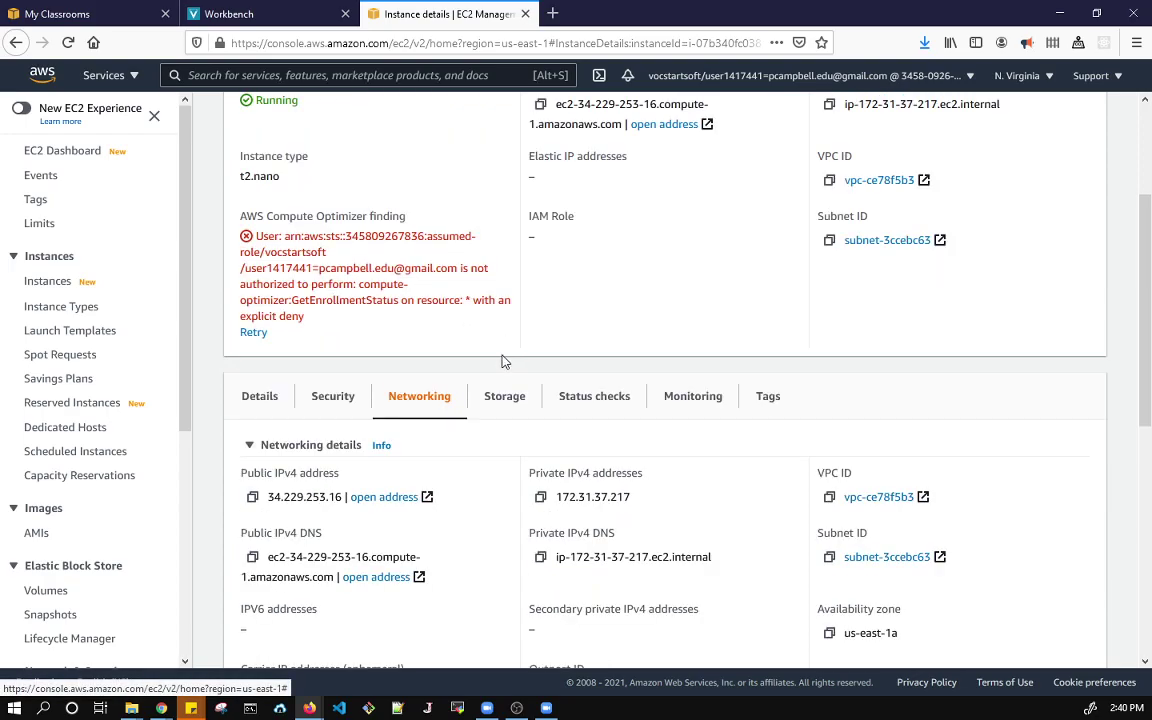
scroll(551, 429, "down", 3)
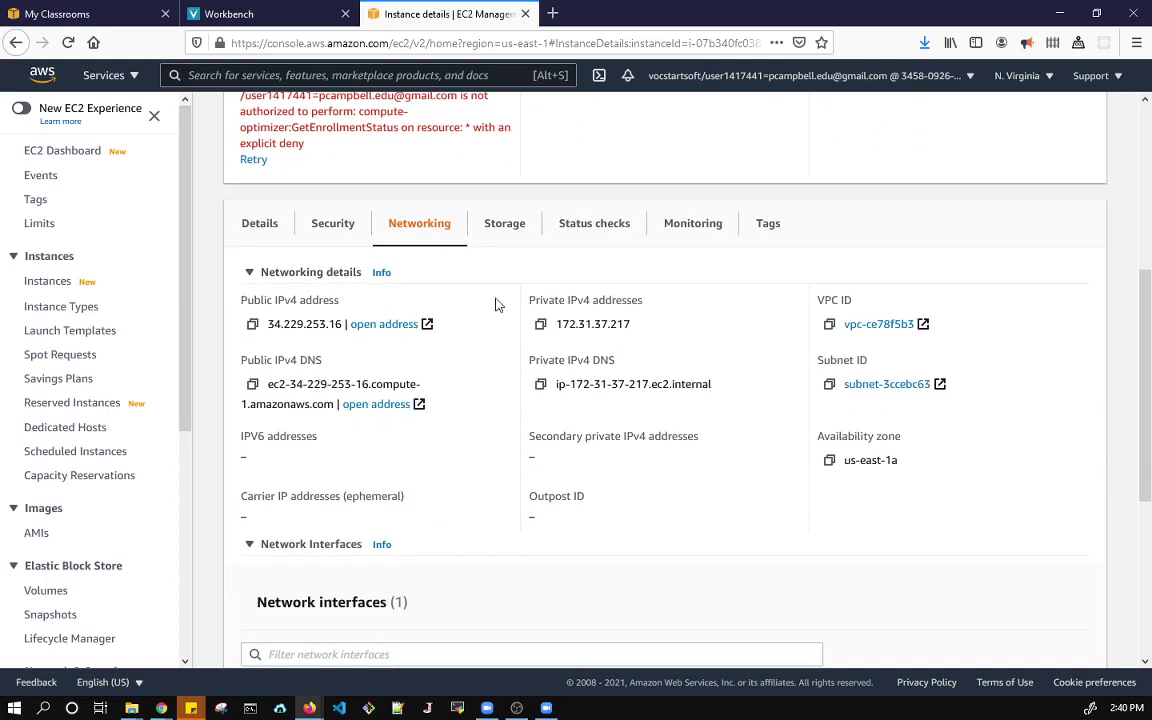
Examine the instance's root device and all columns of its block device table, including volume size and deletion on termination
left_click(507, 226)
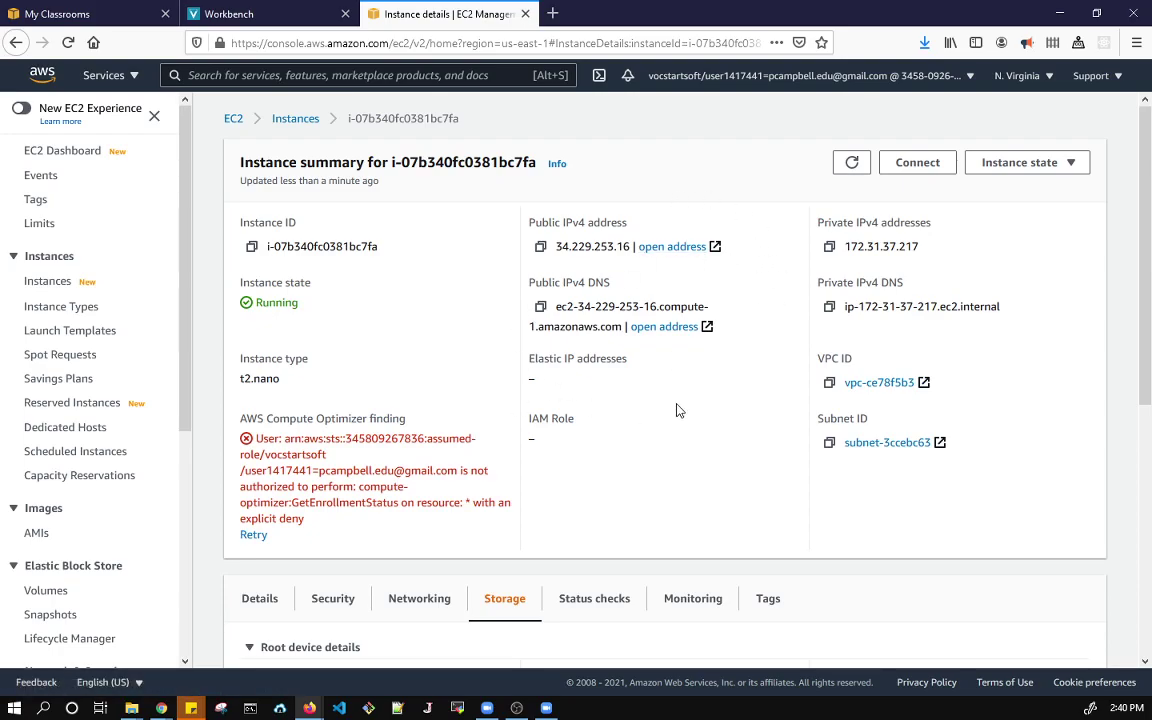
scroll(660, 412, "down", 5)
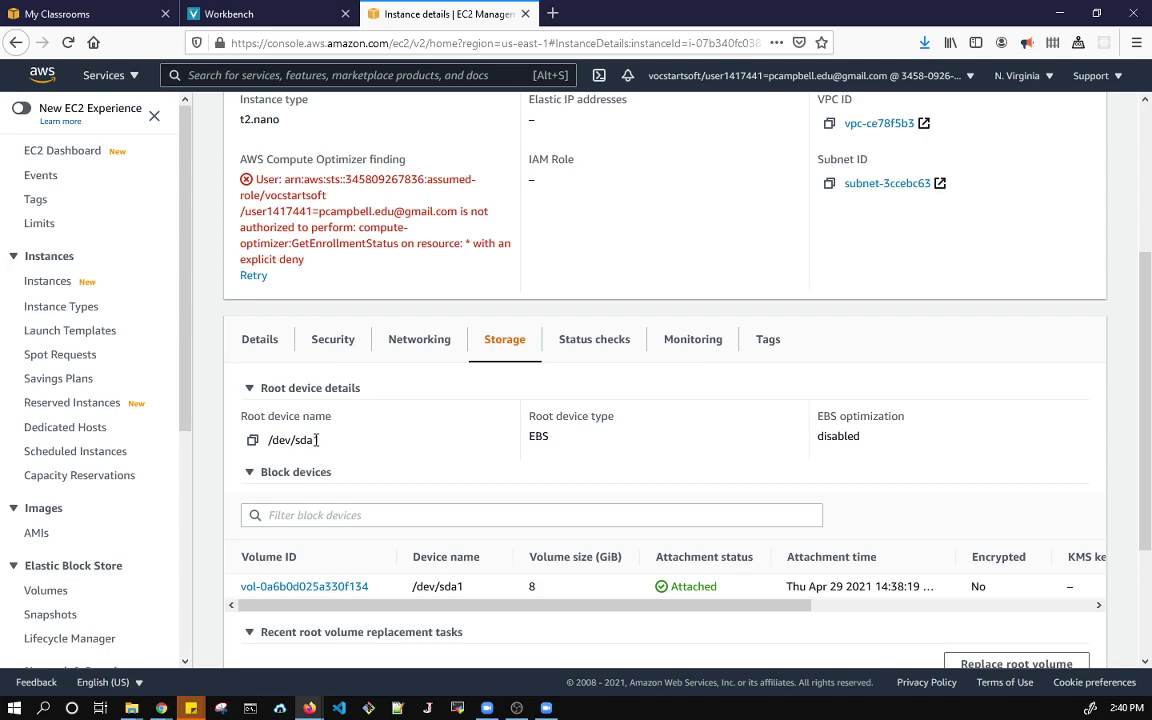
scroll(604, 501, "down", 3)
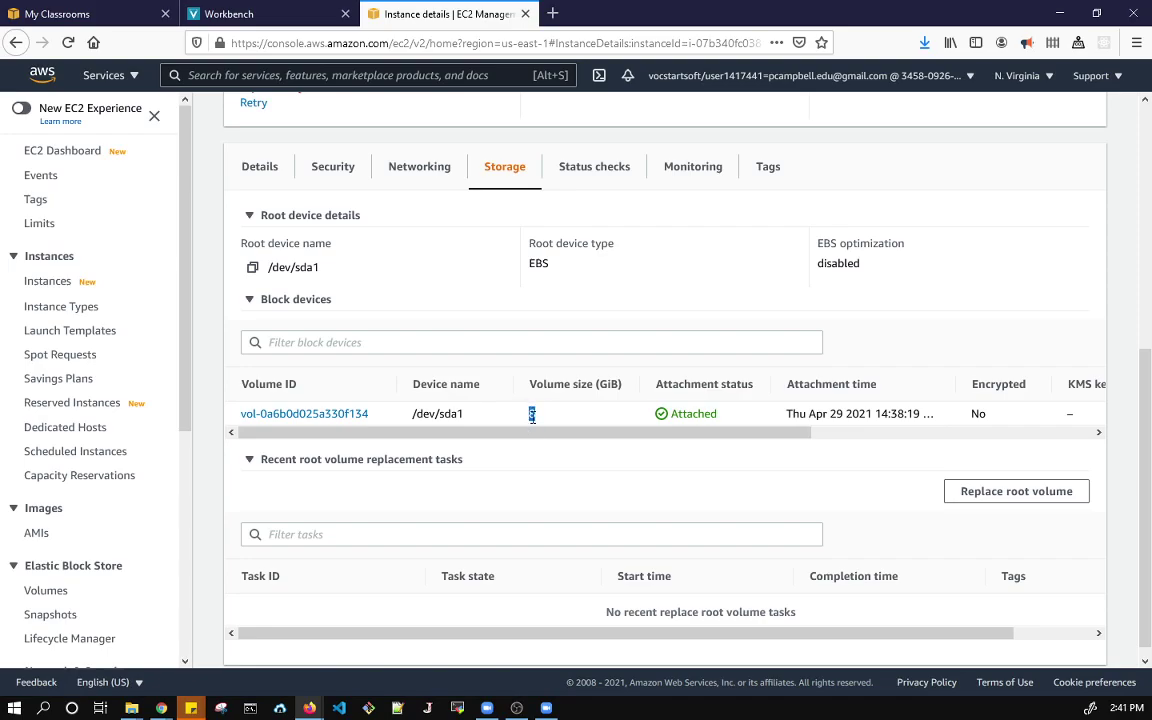
left_click_drag(769, 437, 964, 442)
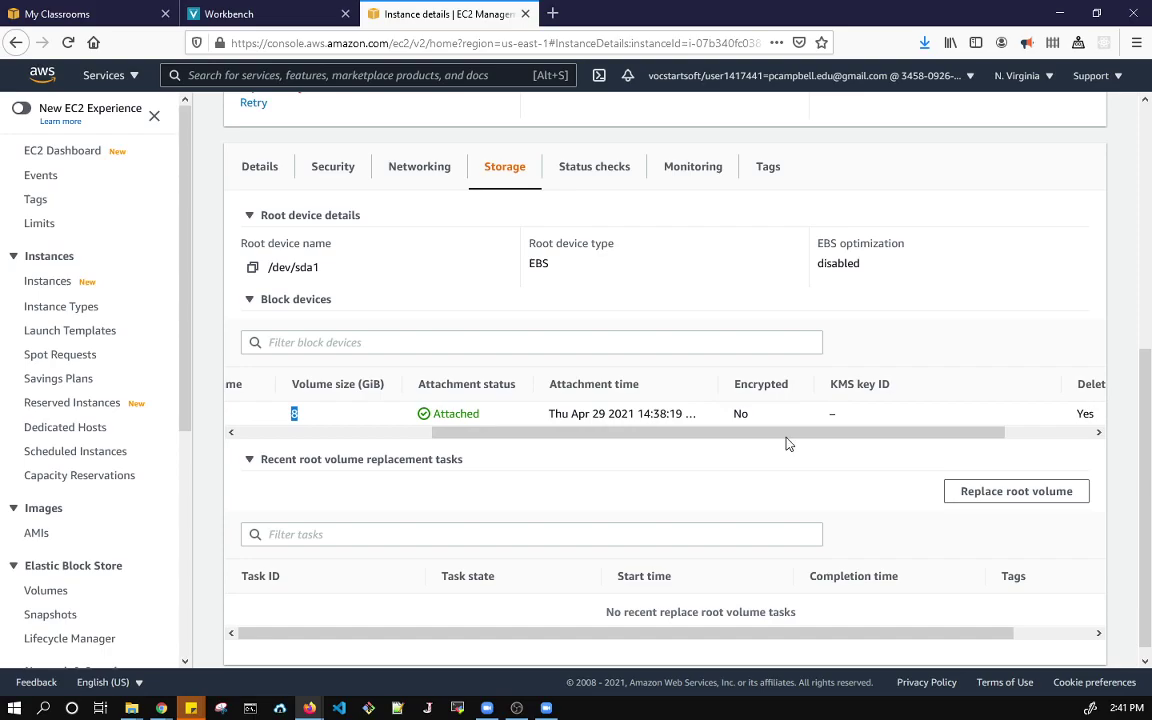
left_click_drag(789, 437, 967, 437)
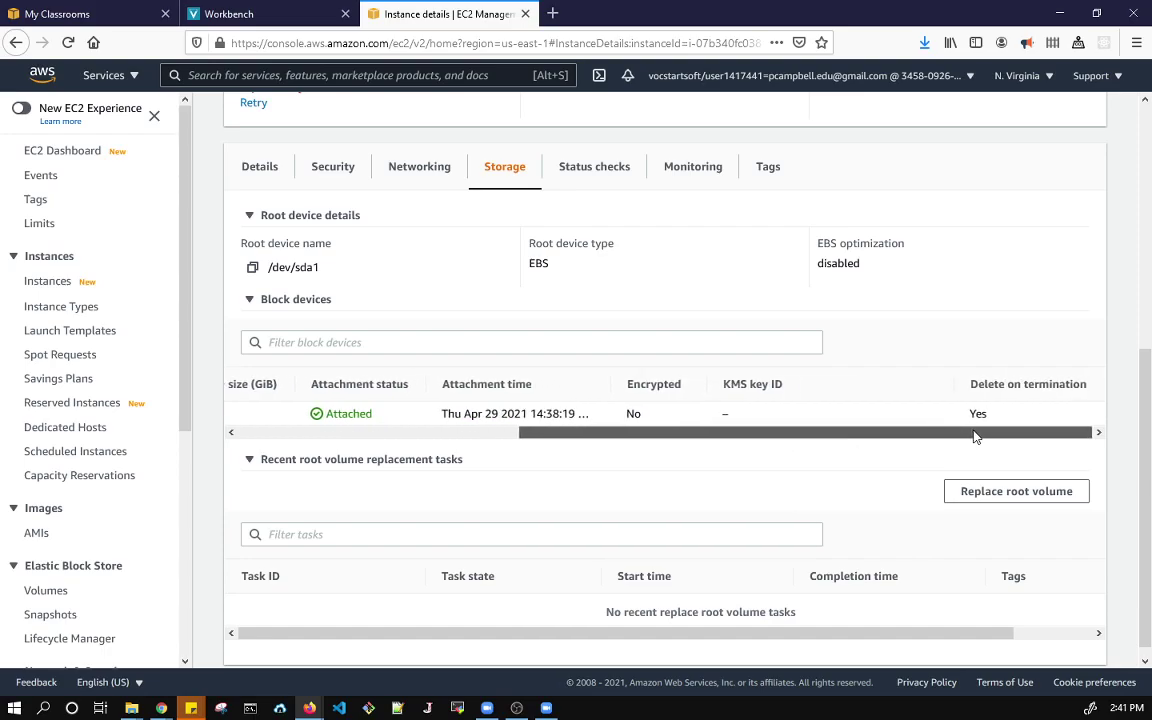
left_click_drag(882, 432, 524, 452)
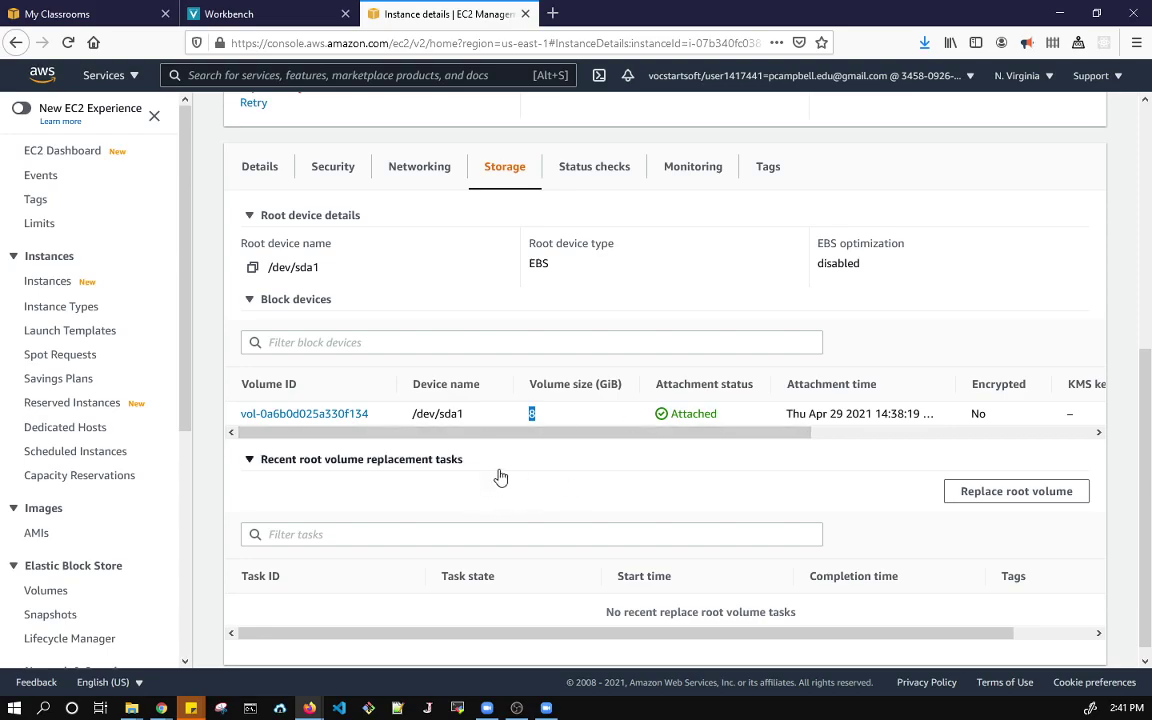
View the system and instance status checks of the new instance
scroll(499, 474, "up", 3)
scroll(482, 472, "up", 1)
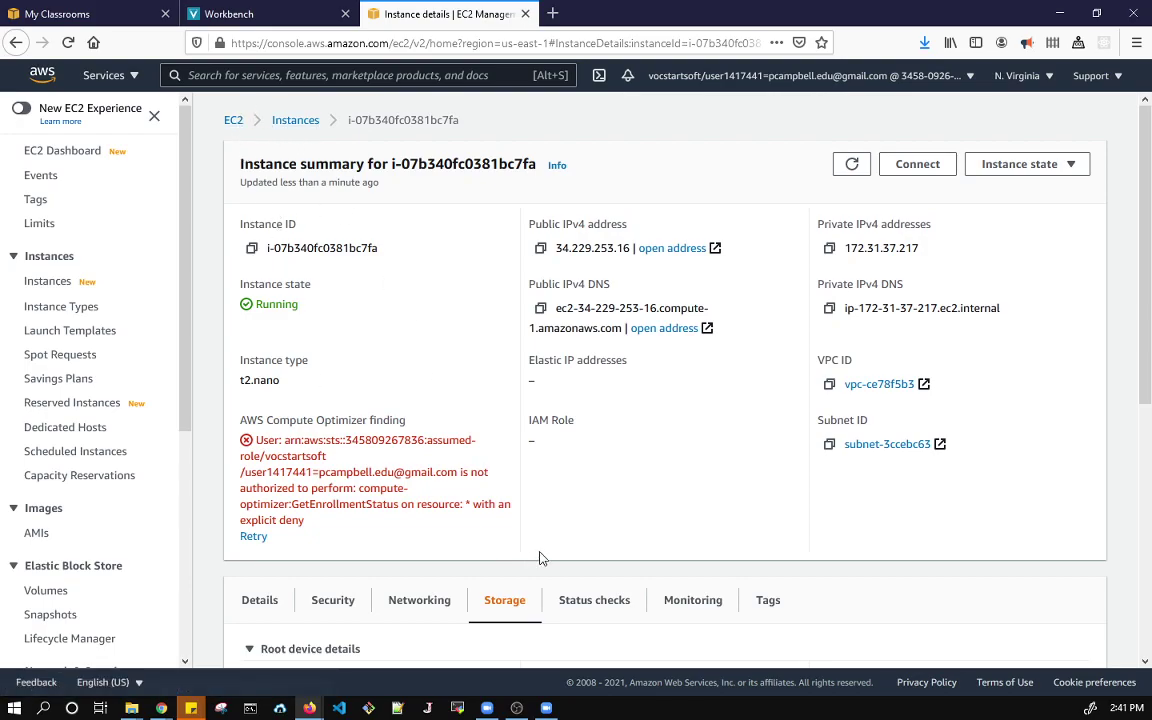
left_click(592, 600)
scroll(630, 450, "down", 3)
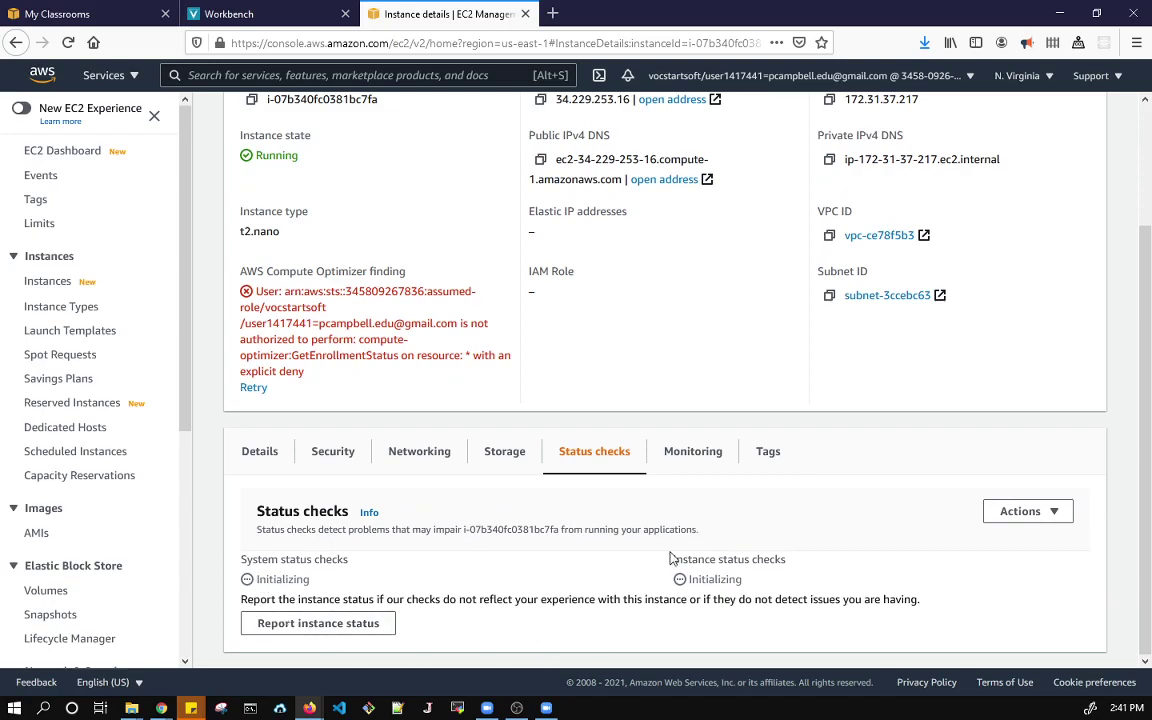
Examine the new instance's monitoring graphs, including CPU utilization, status checks and network traffic
left_click(690, 449)
scroll(730, 452, "down", 3)
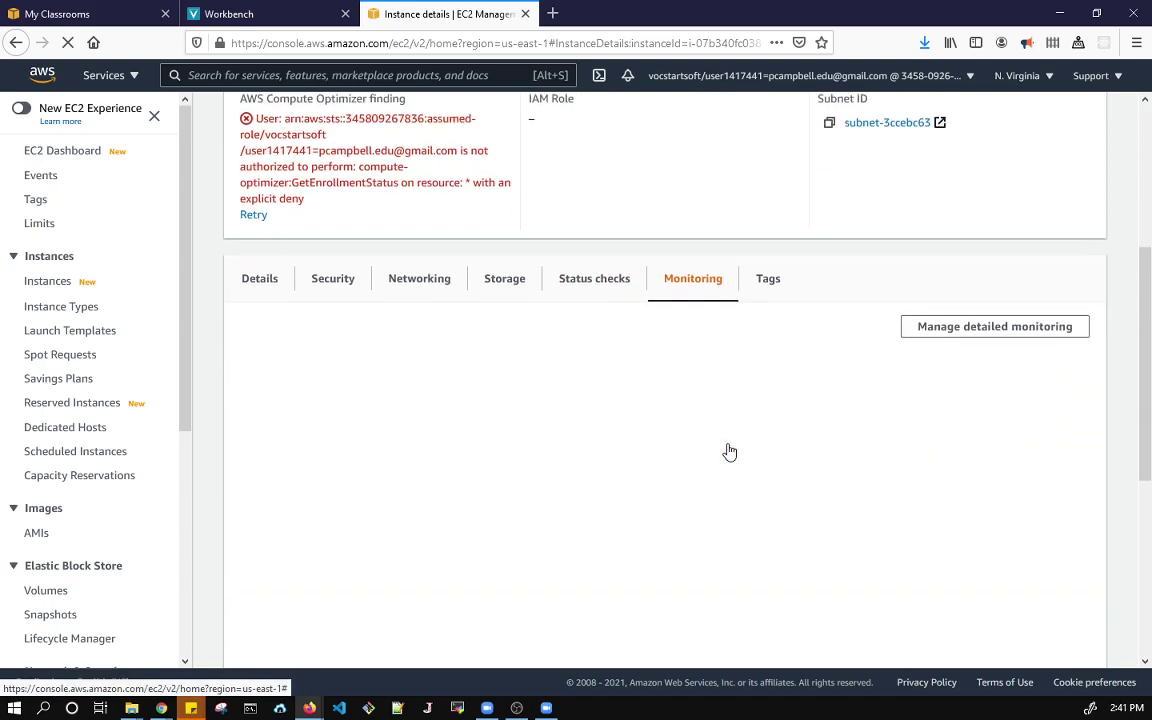
scroll(730, 452, "down", 3)
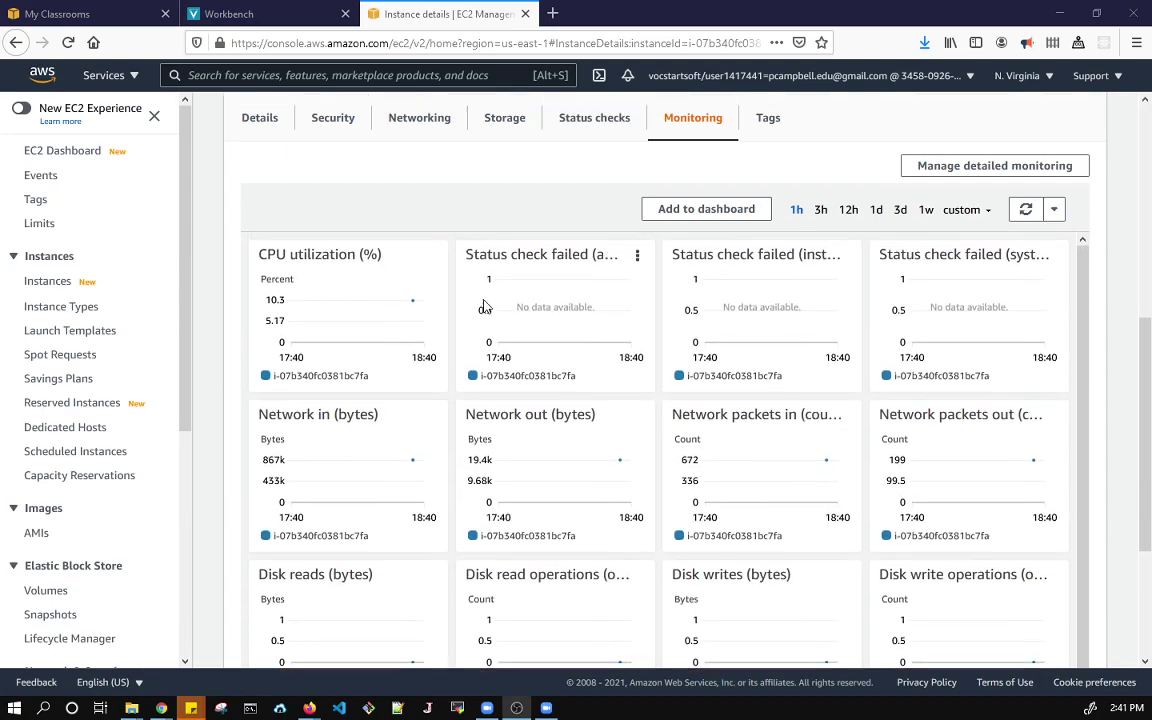
scroll(485, 305, "up", 5)
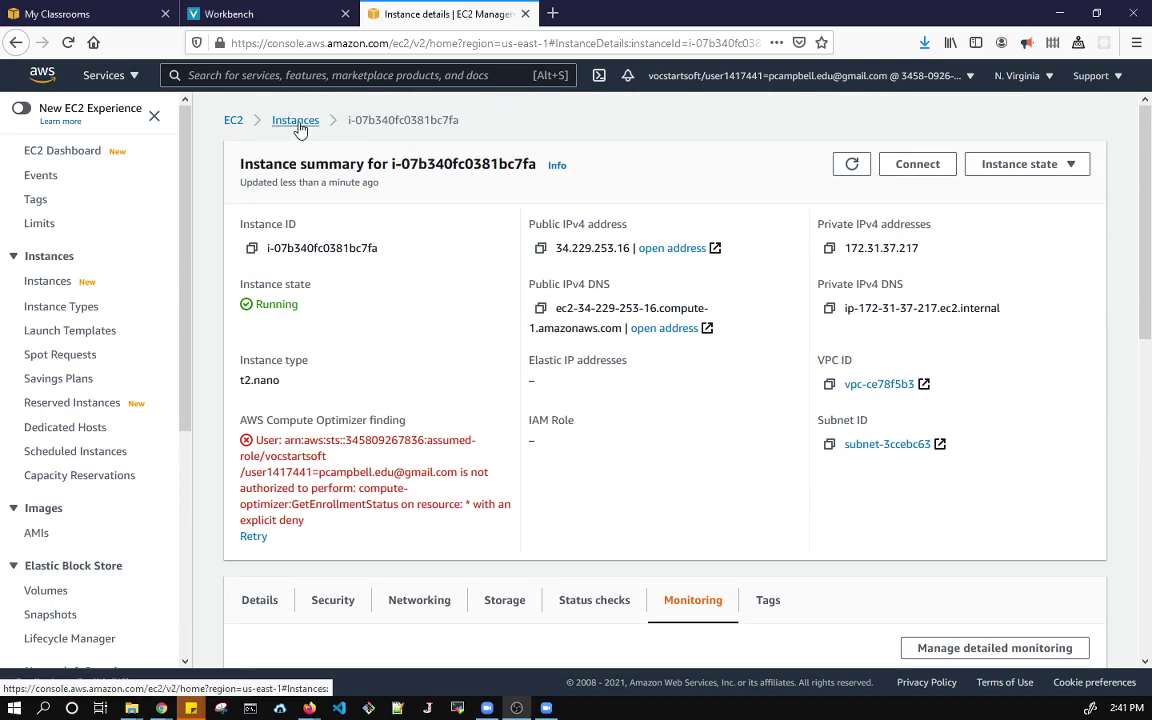
Open the other running instance from the instances list and examine its CPU, status check, network and disk monitoring graphs
left_click(297, 121)
left_click(420, 228)
scroll(571, 437, "down", 3)
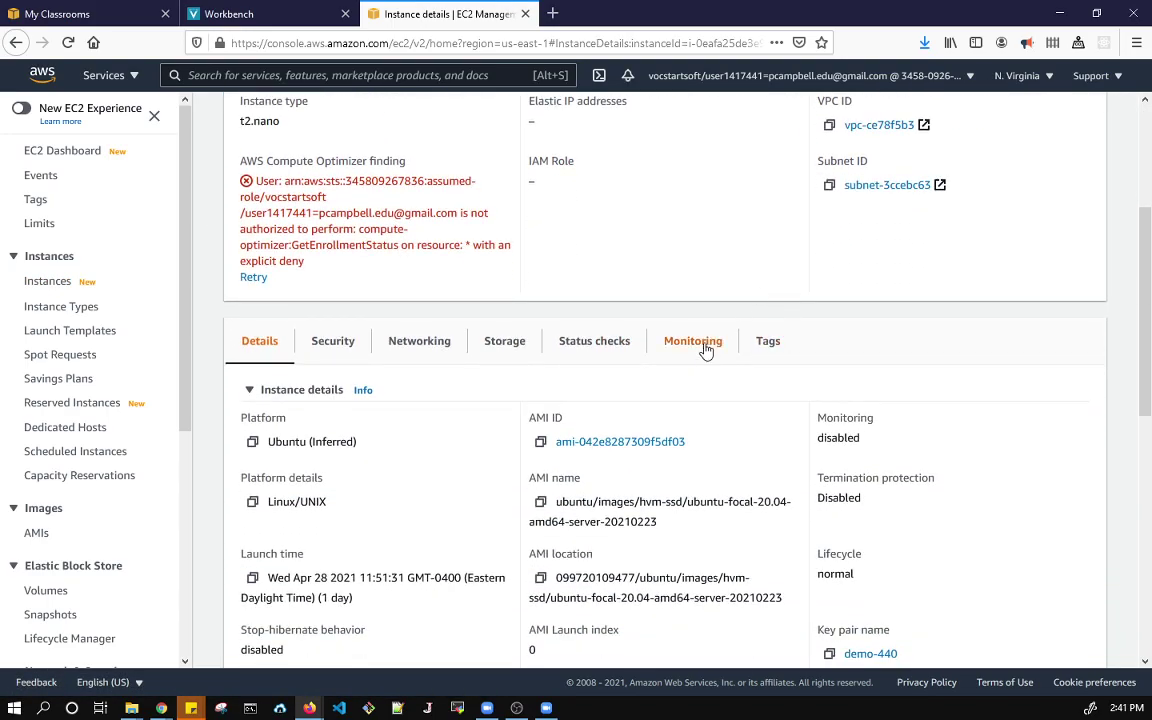
left_click(706, 346)
scroll(704, 352, "down", 3)
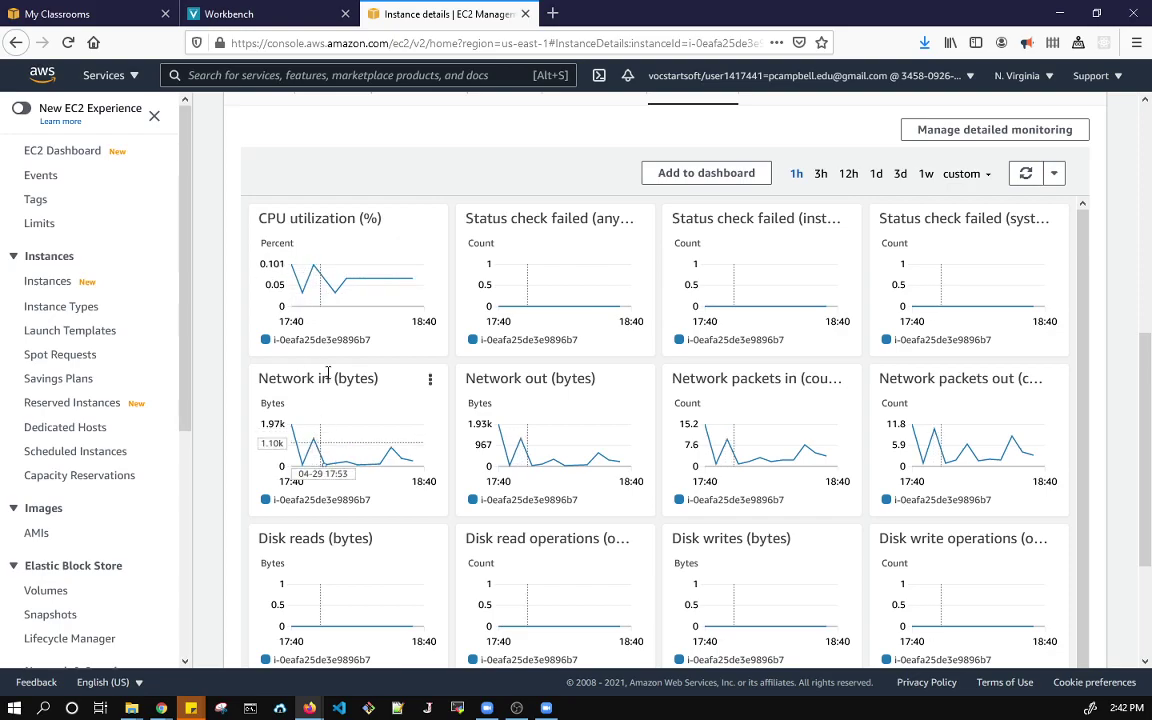
scroll(702, 640, "down", 1)
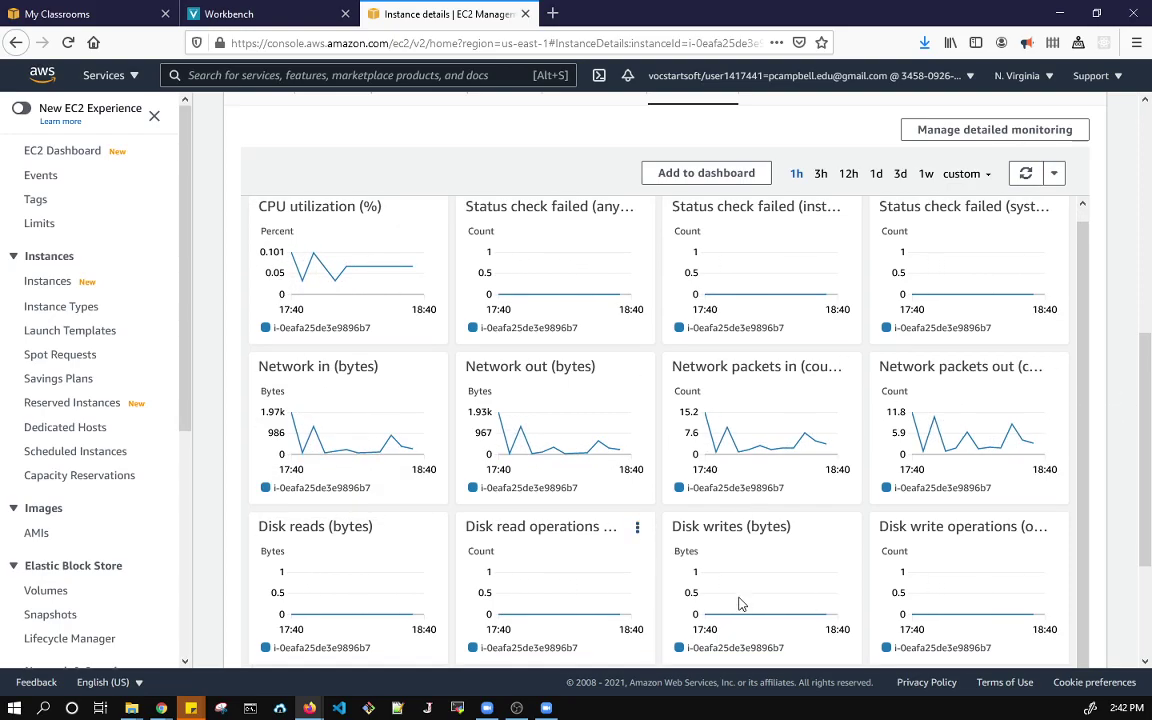
scroll(408, 497, "up", 1)
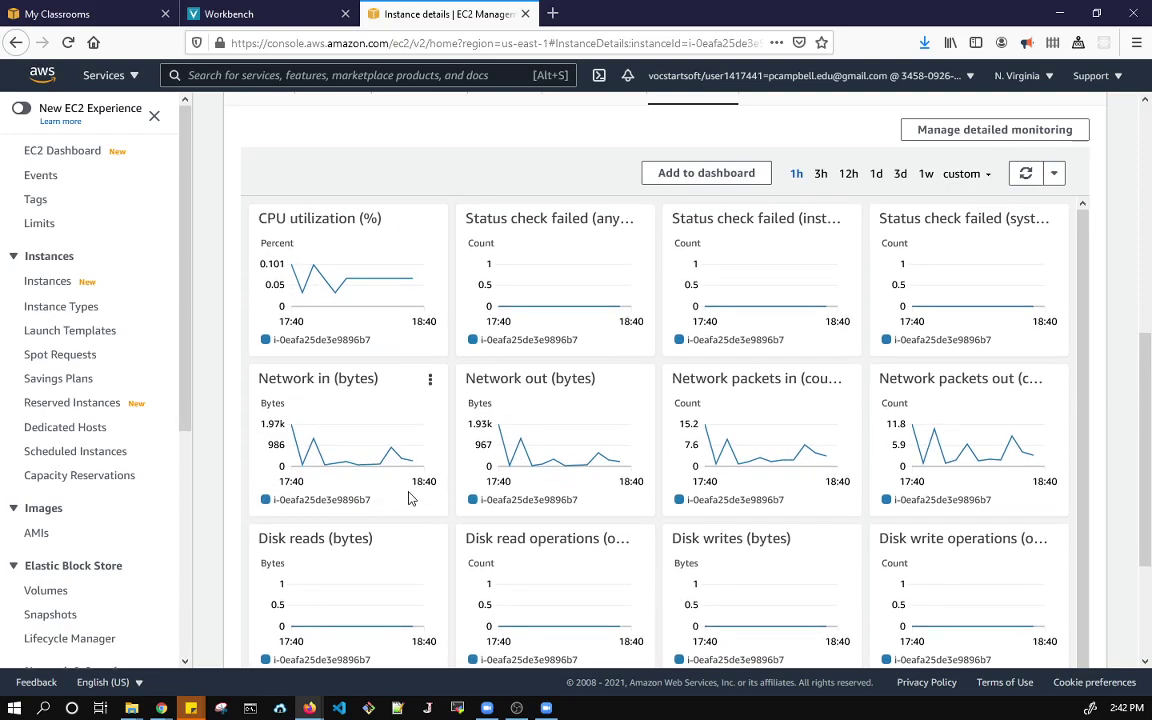
scroll(408, 497, "up", 10)
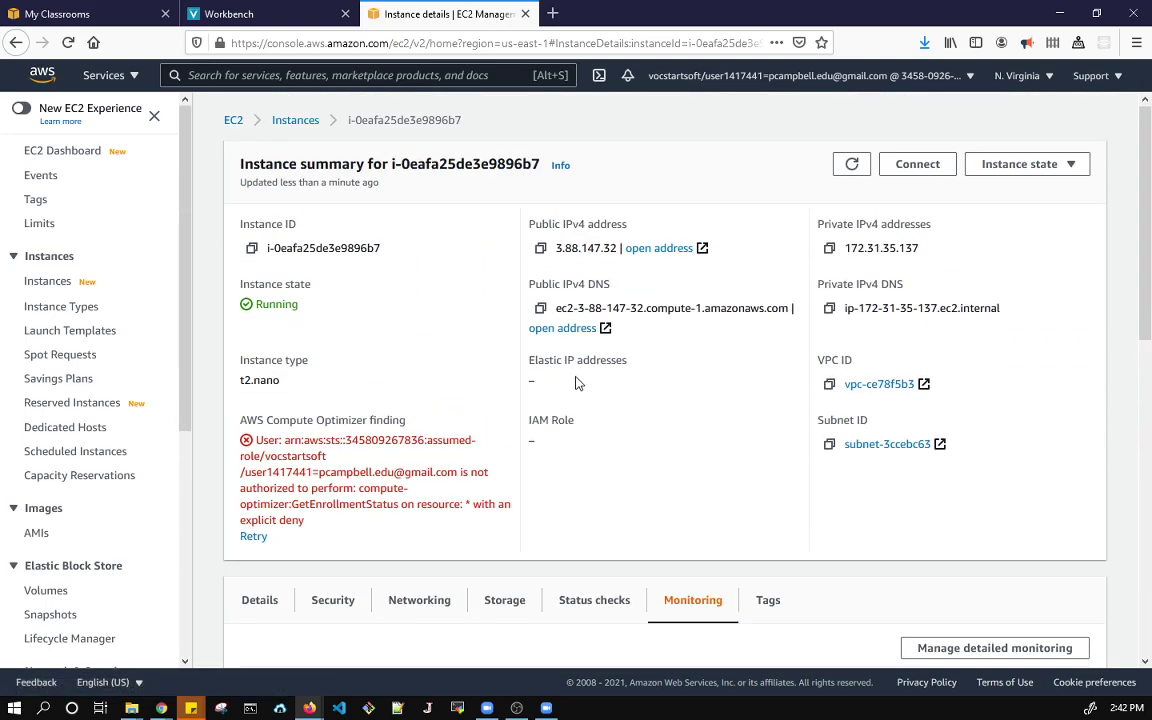
scroll(561, 383, "down", 3)
scroll(465, 211, "up", 4)
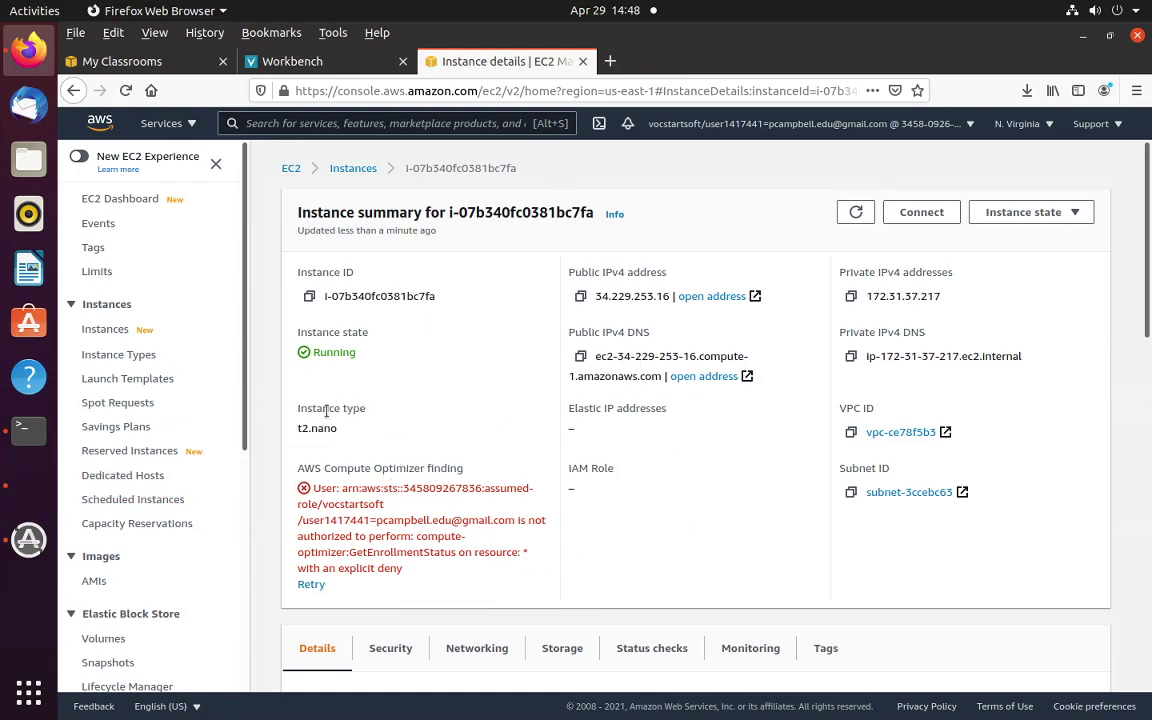
Check the key pair name in the details of instance i-07b340fc0381bc7fa
scroll(769, 474, "down", 5)
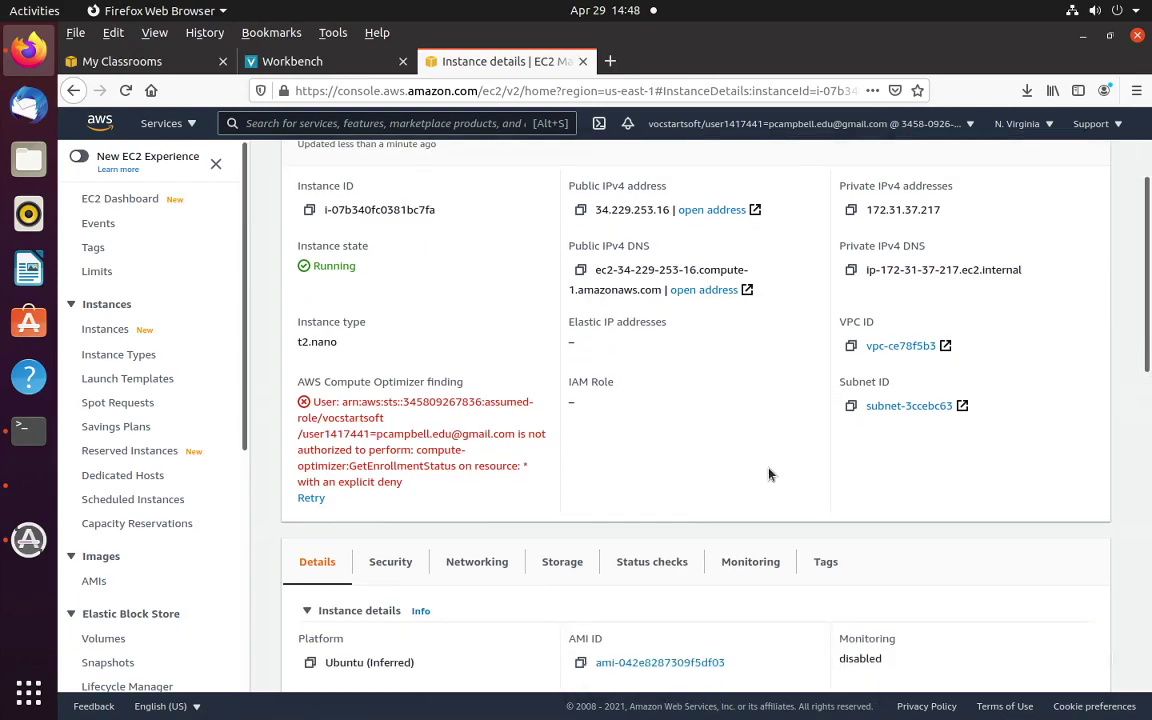
scroll(765, 461, "down", 2)
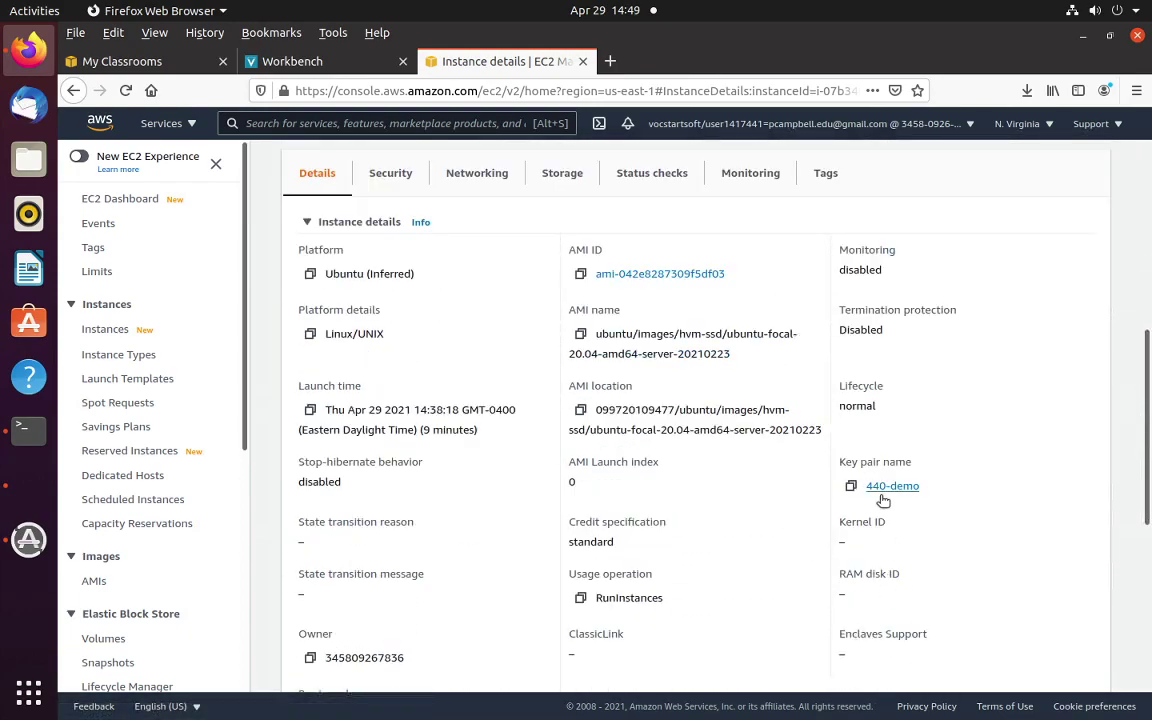
scroll(530, 370, "up", 7)
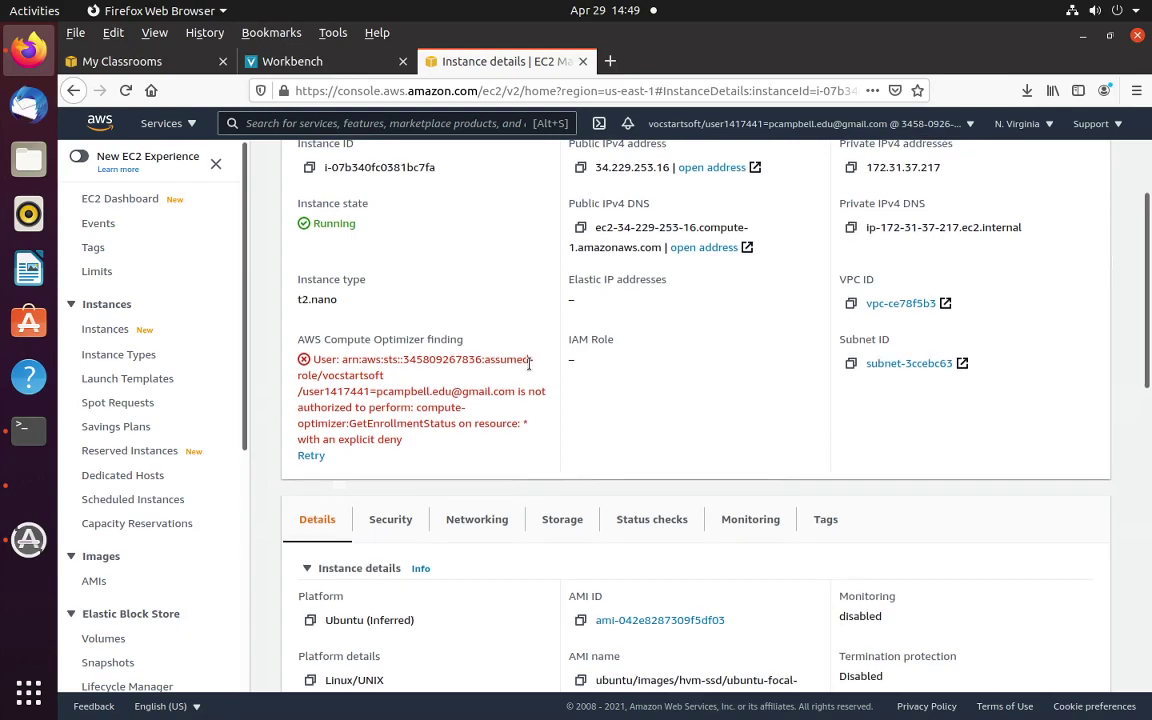
Switch to the terminal and list the files in the Downloads directory
left_click(28, 428)
type("load")
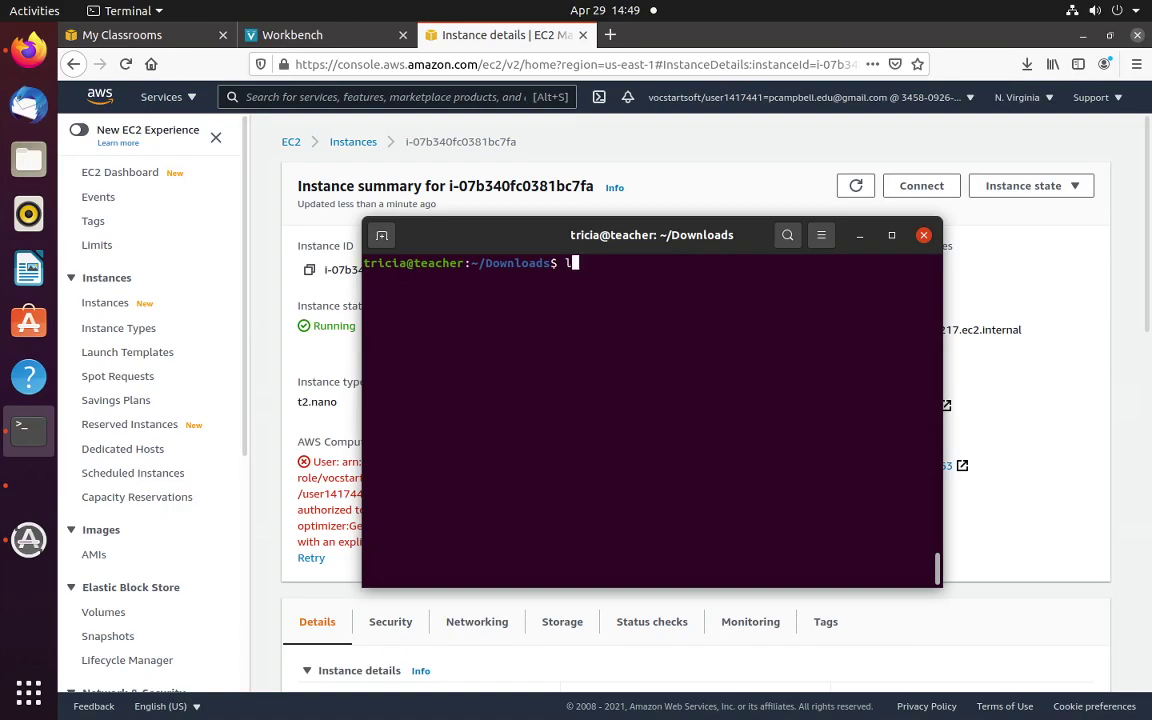
type("s")
key("Return")
Change the working directory to ../aws/
type("cd")
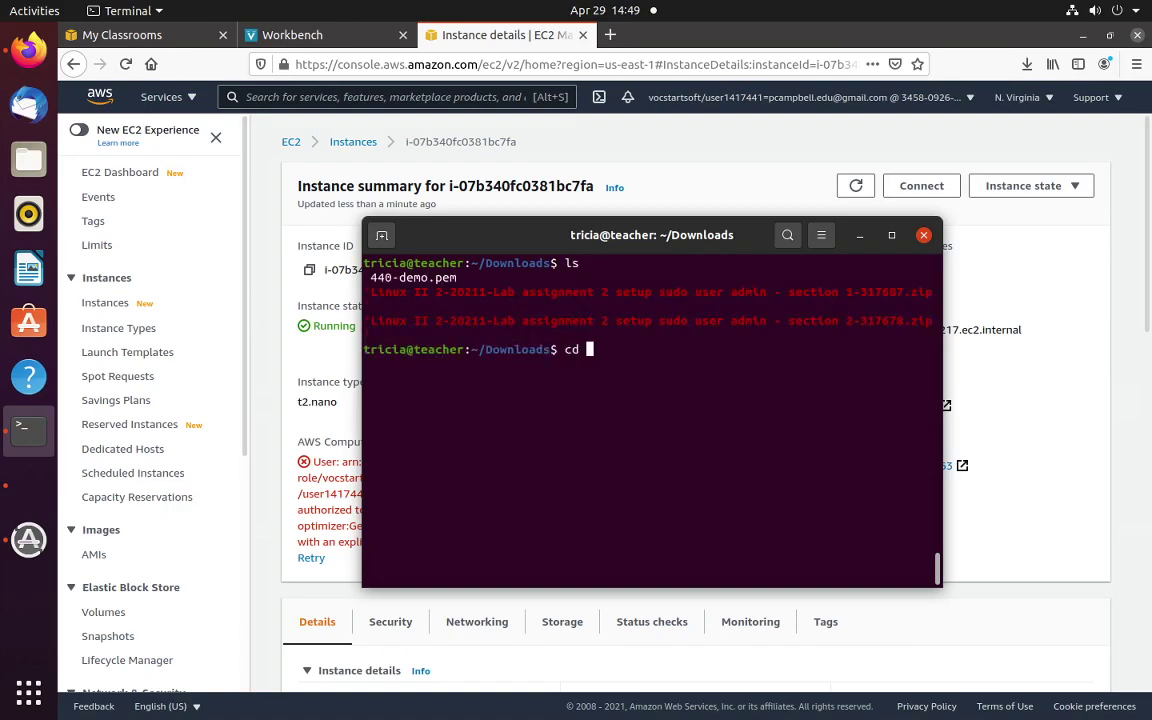
key("BackSpace")
key("BackSpace")
type("om")
key("BackSpace")
key("BackSpace")
type("d ../aws/")
key("Return")
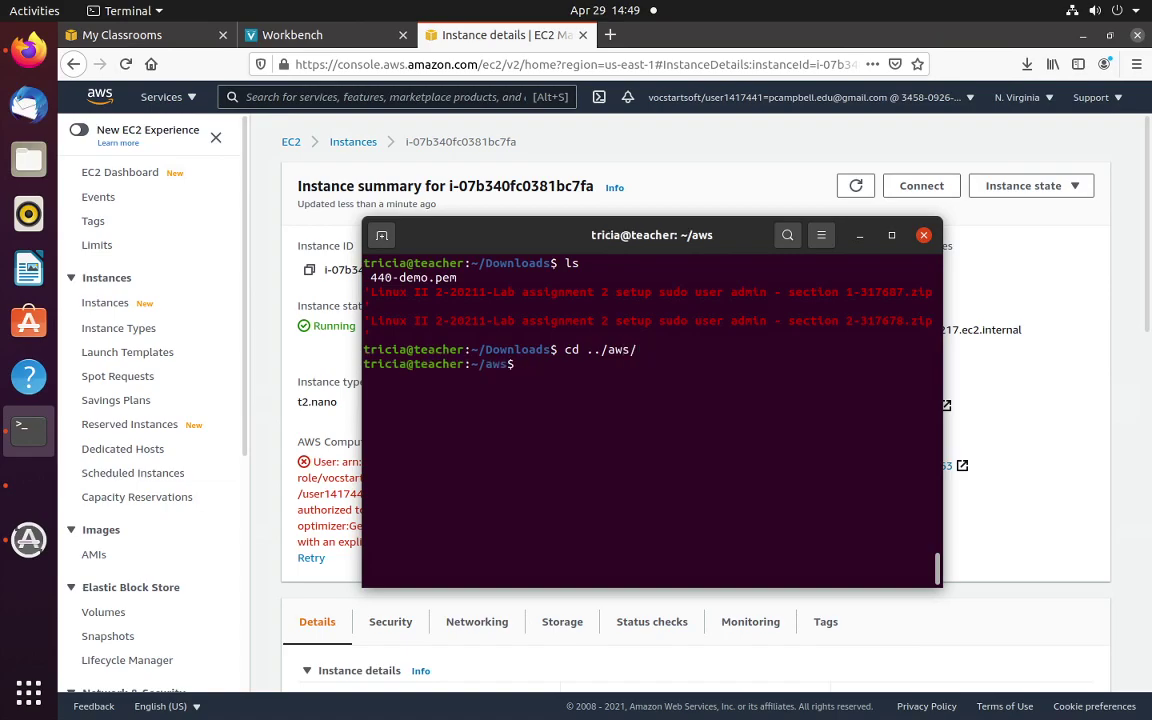
Move 440-demo.pem from the Downloads directory into the current aws directory
type("cp")
key("BackSpace")
key("BackSpace")
key("BackSpace")
type("mv ../Do")
key("Tab")
type("4")
key("Tab")
type(".")
key("Return")
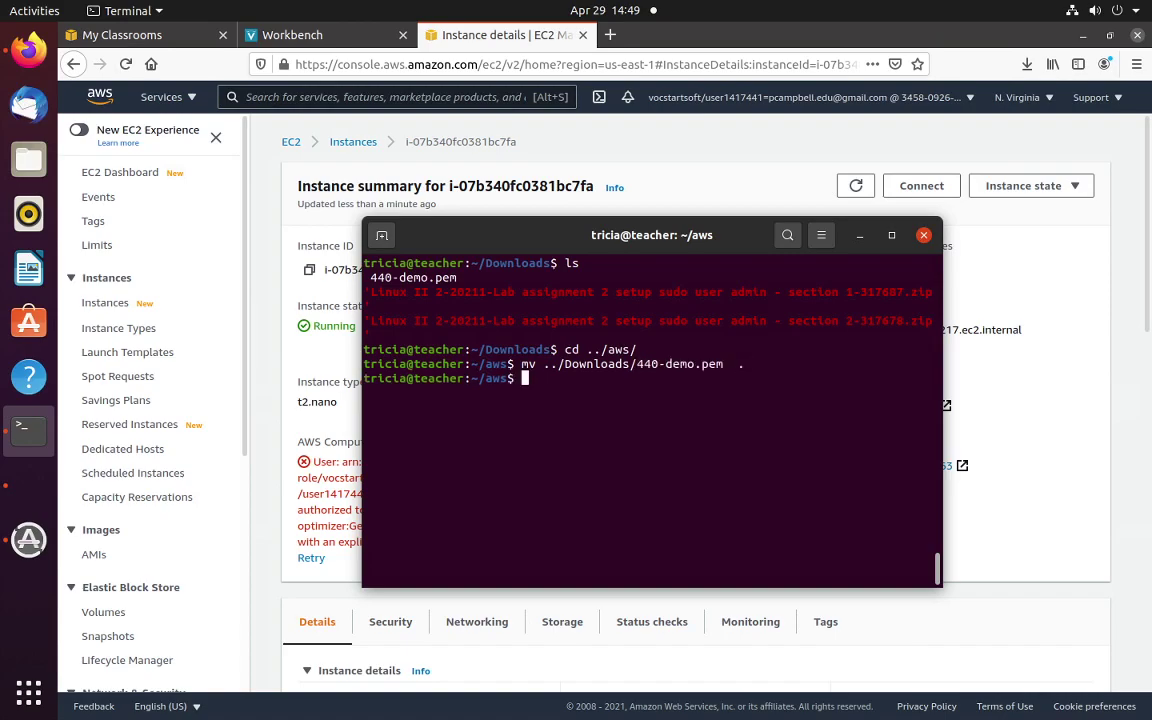
Check the file type of 440-demo.pem with the file command
type("file 4")
key("Tab")
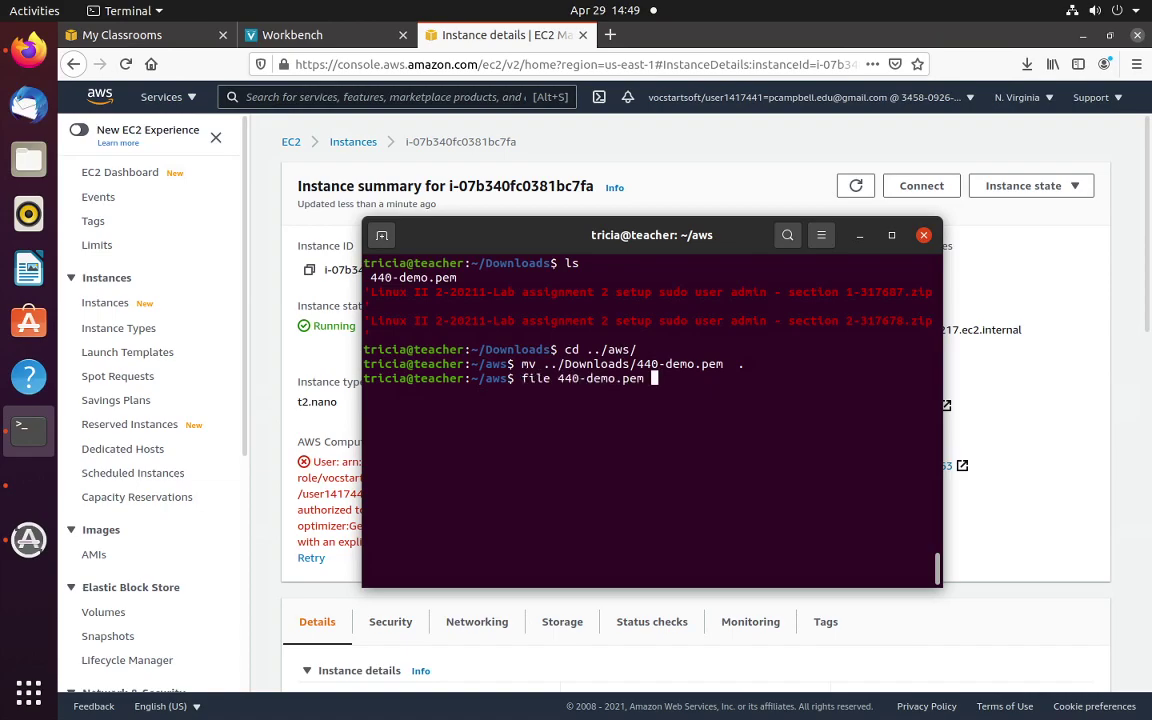
key("Return")
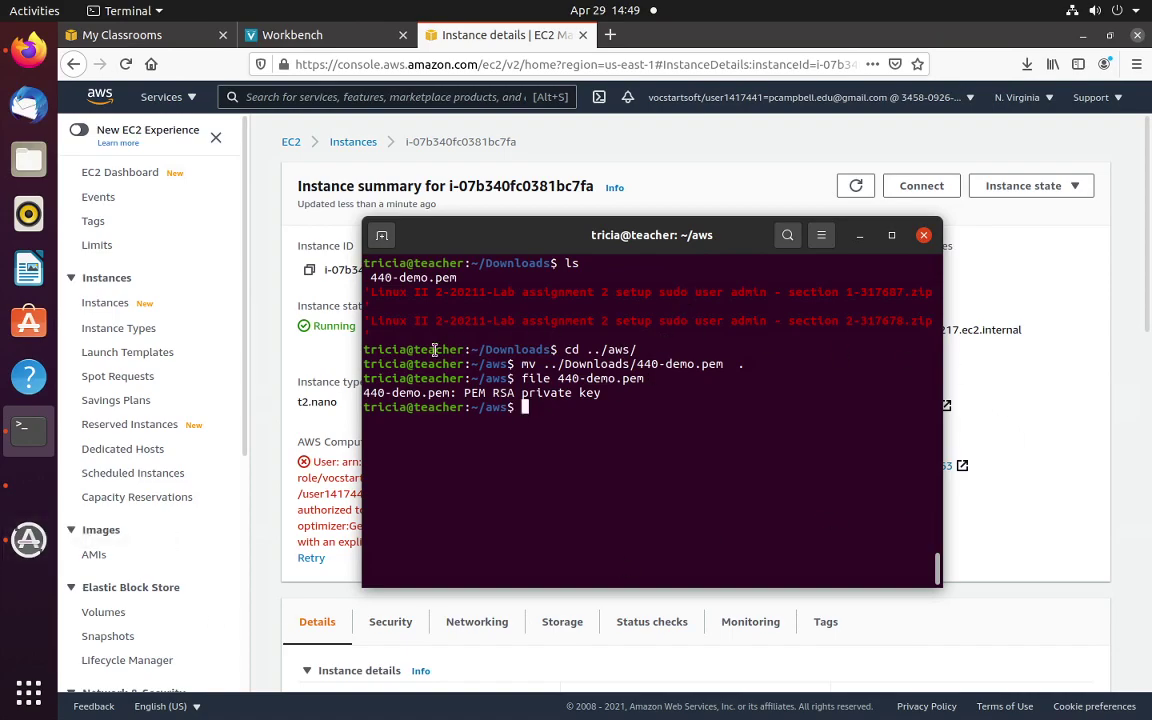
Copy the instance's public IPv4 DNS from the EC2 console and paste it at the terminal prompt
left_click(318, 358)
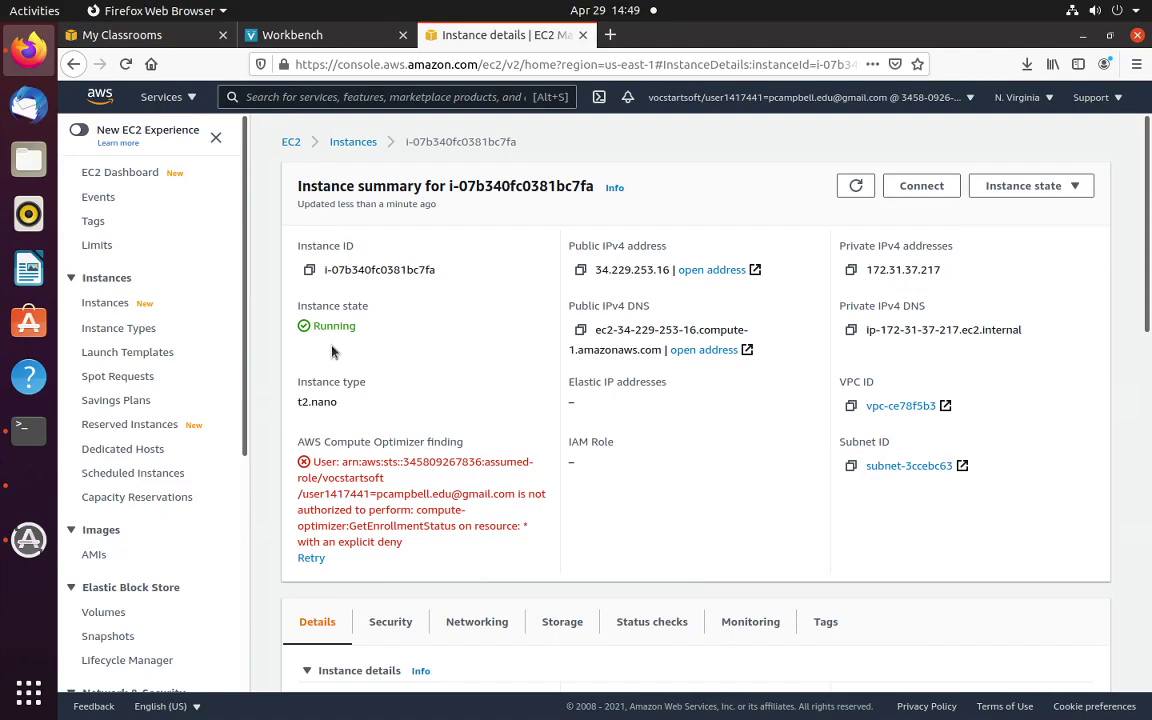
left_click(581, 331)
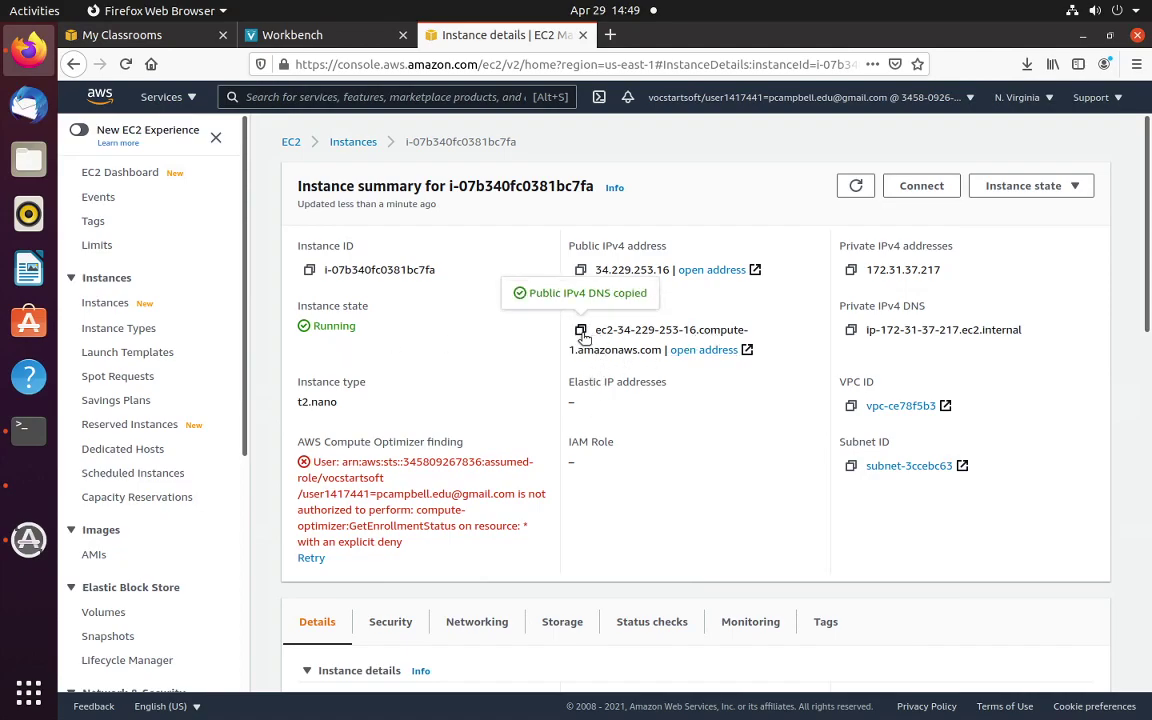
left_click(28, 427)
right_click(617, 417)
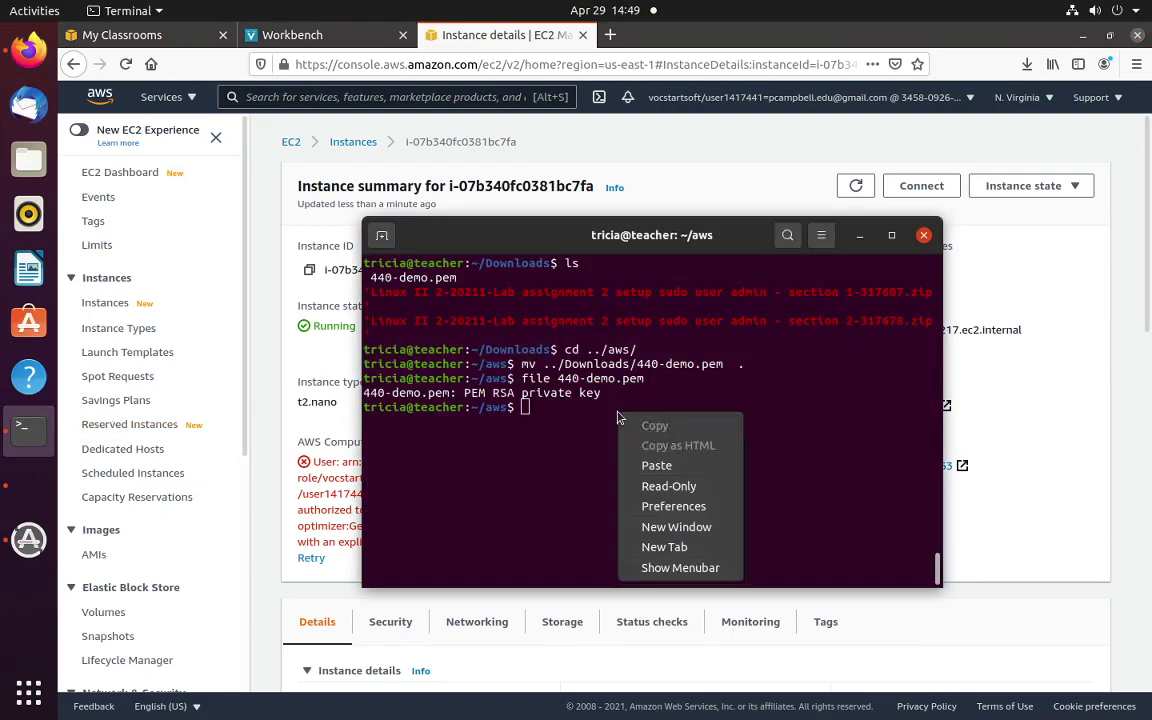
left_click(648, 462)
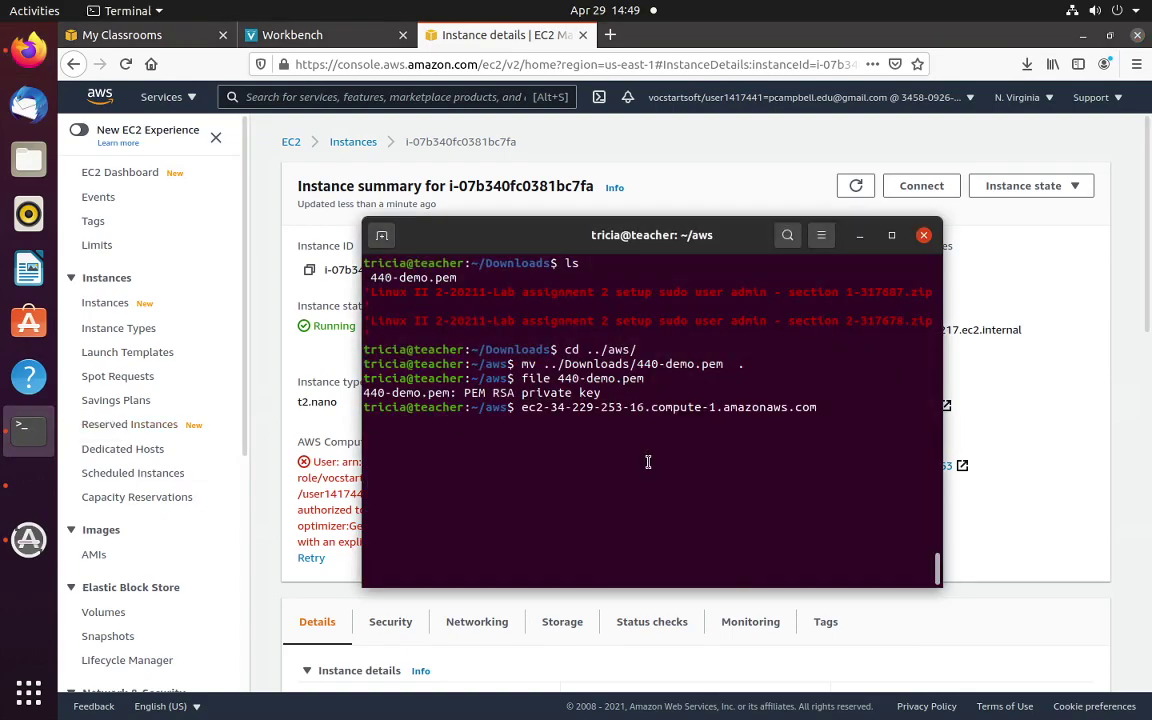
Try to connect with ssh -i 440-demo.pem as ubuntu to the pasted host, and accept the host's authenticity with yes
key("Home")
type("ssh ")
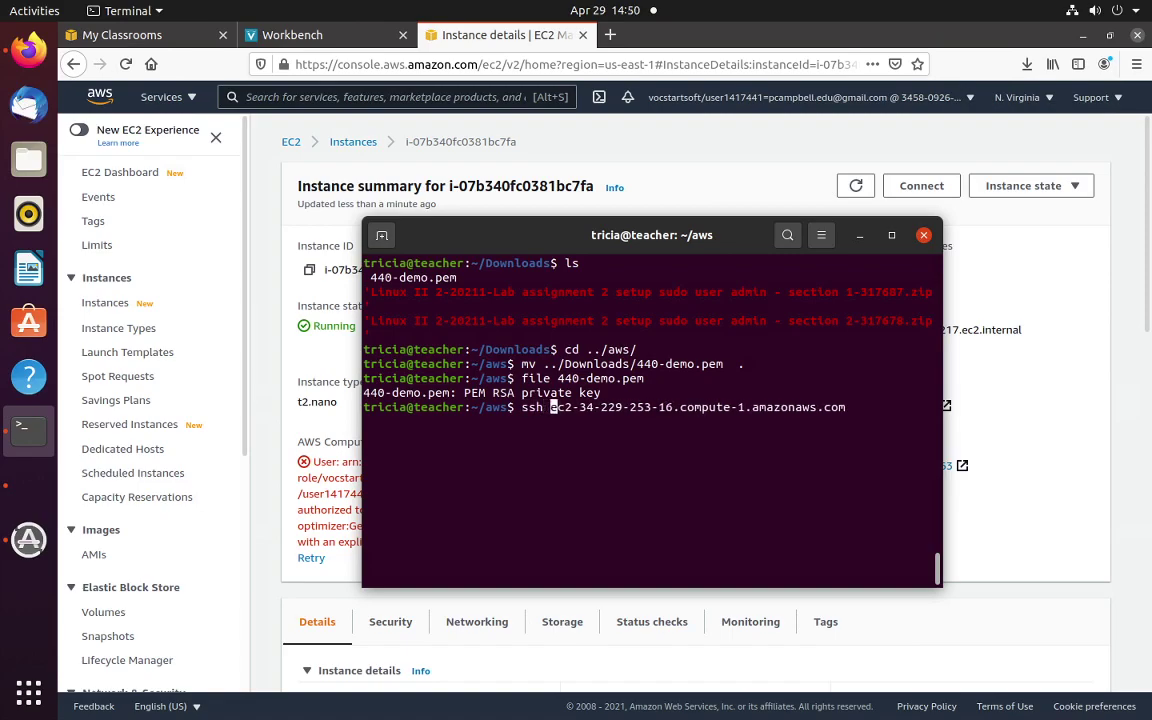
type("-i 4")
key("Tab")
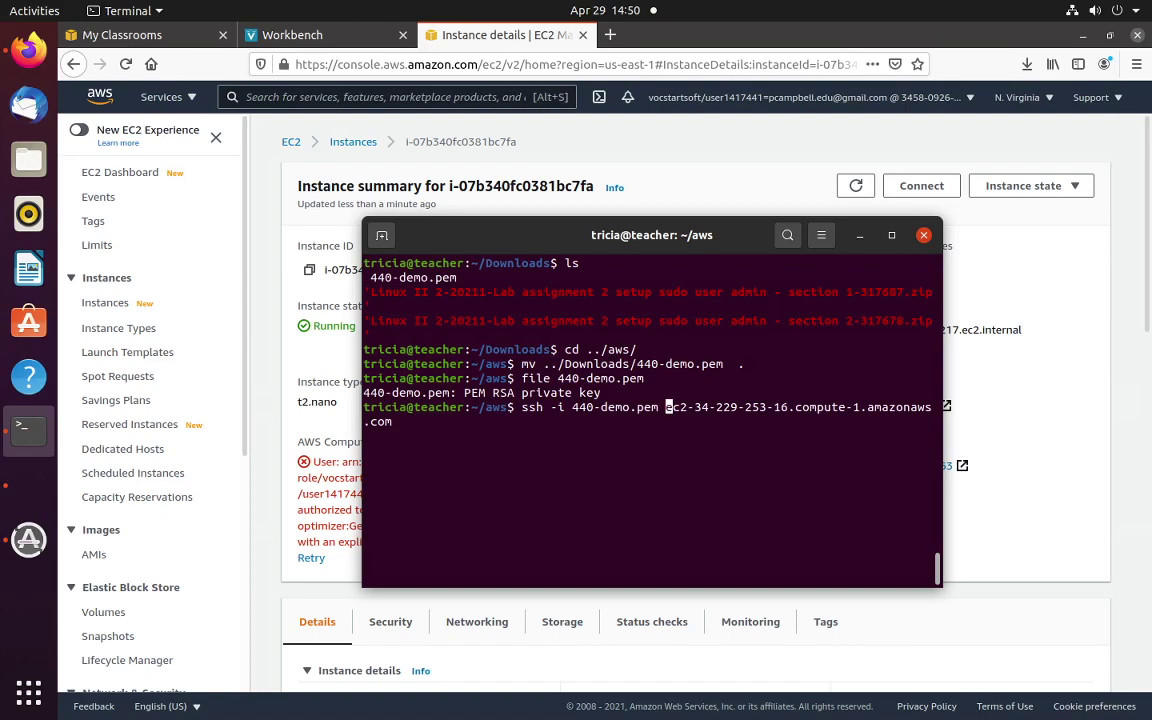
type("ubuntu")
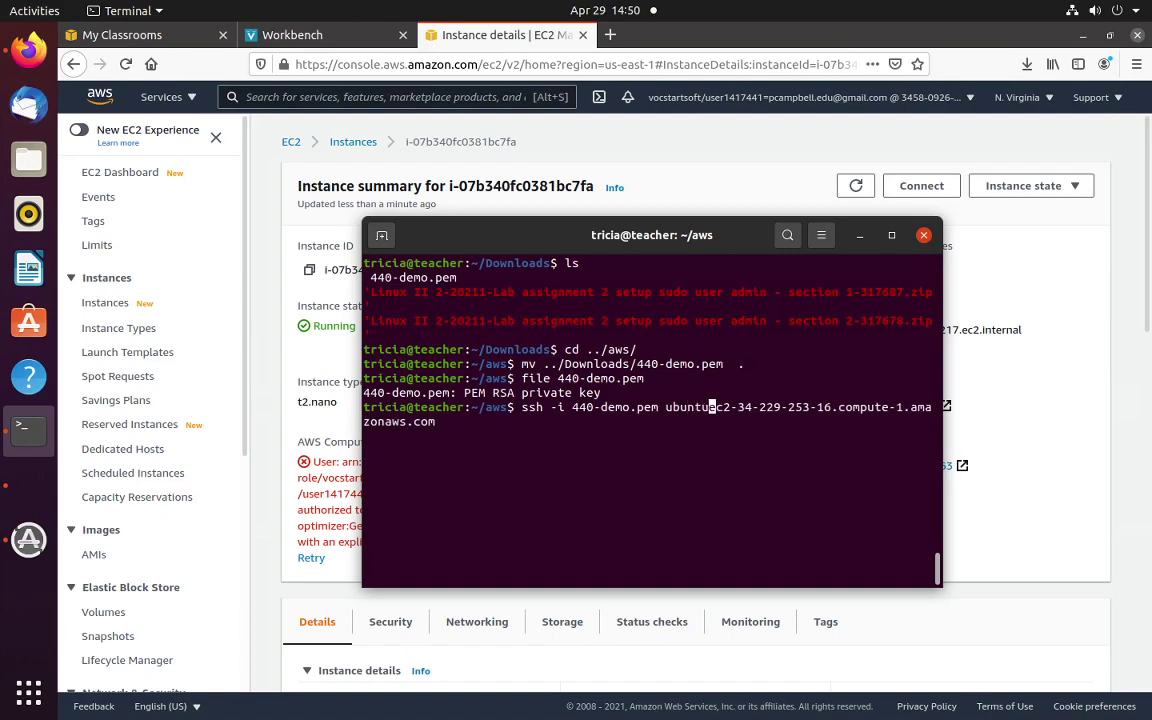
type("@")
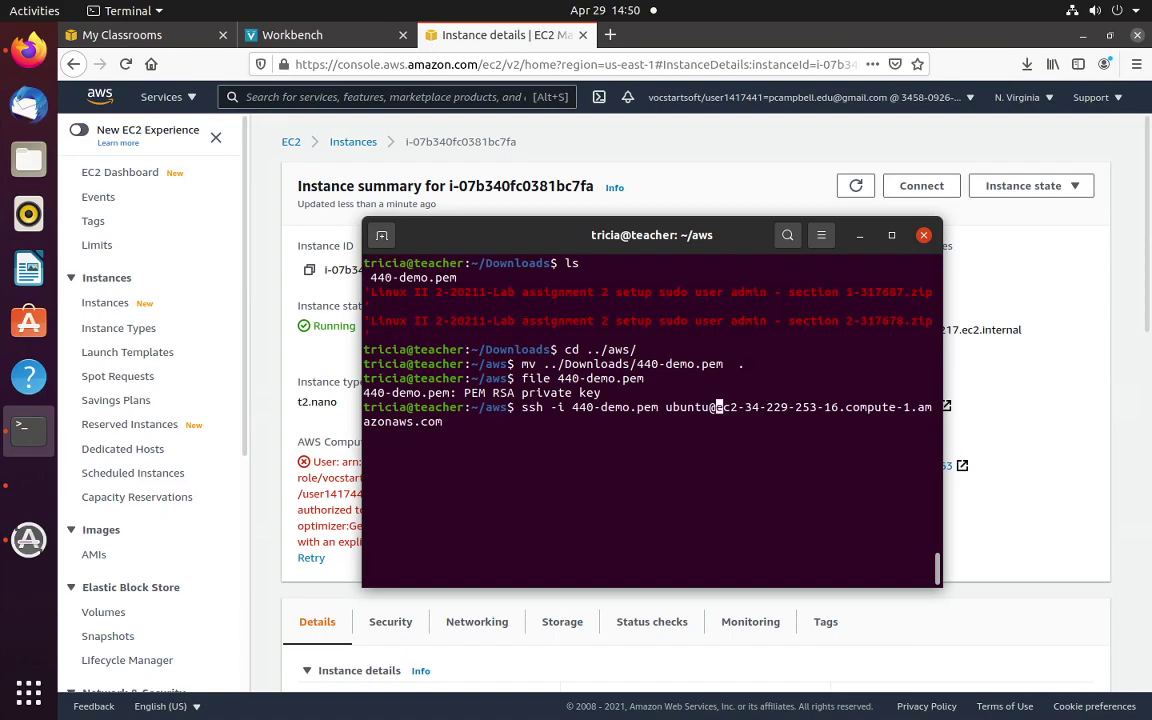
key("Return")
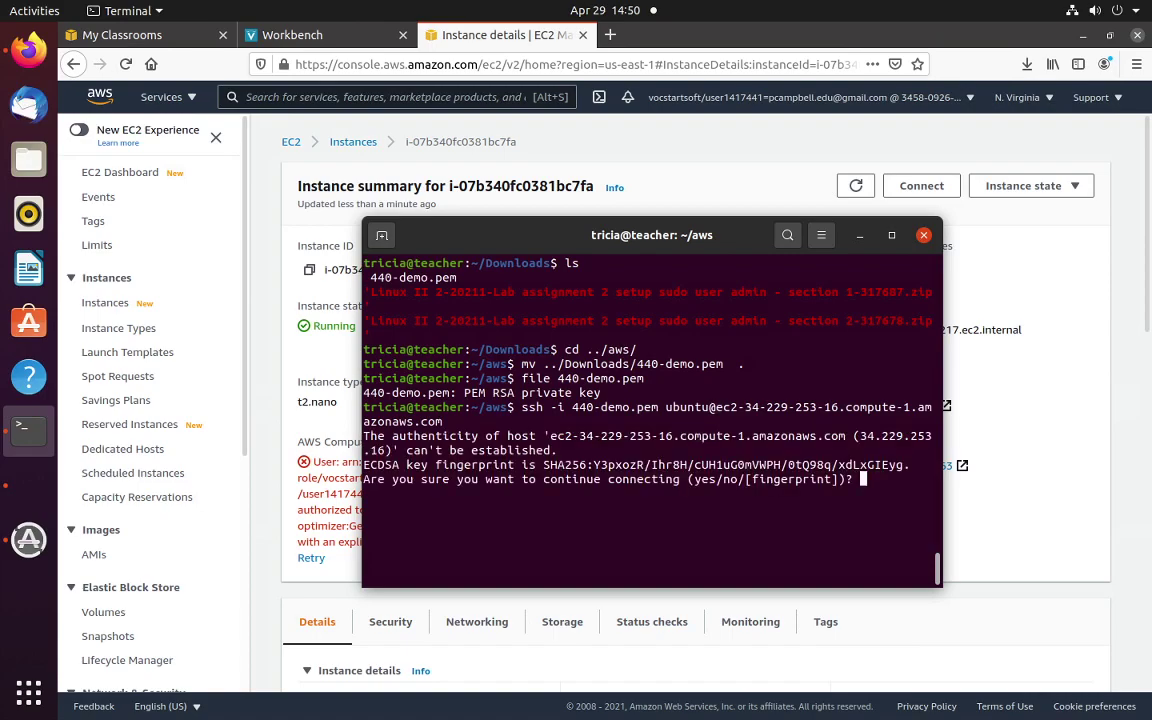
type("yes")
key("Return")
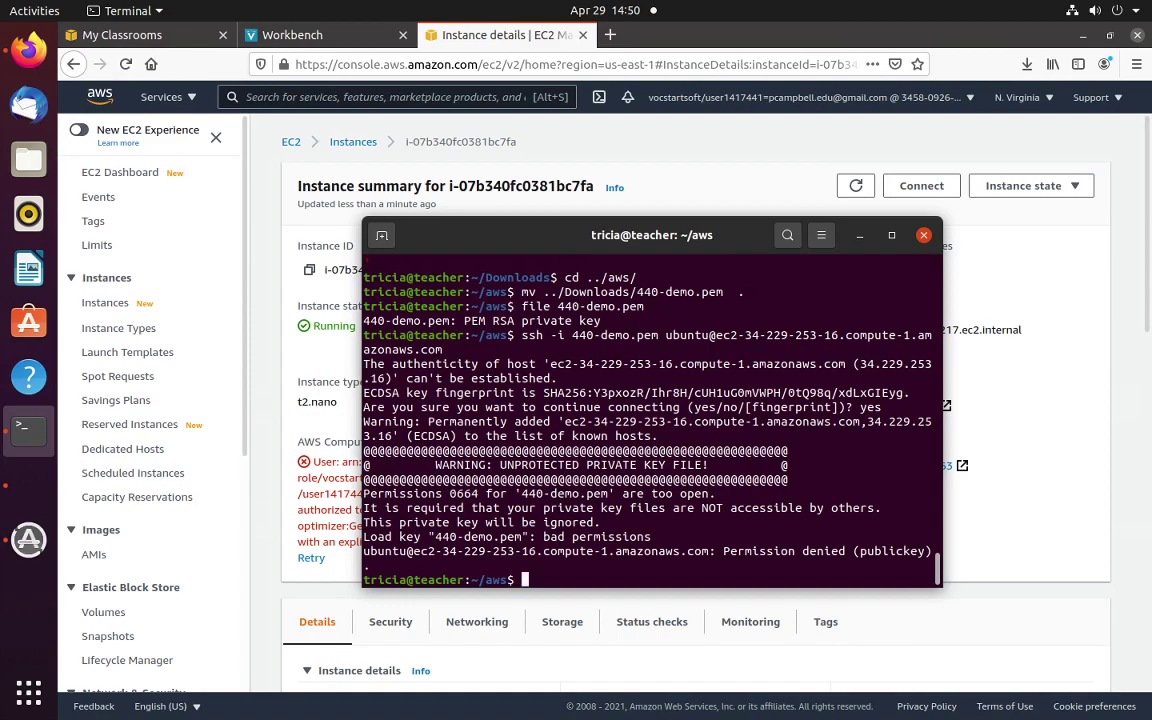
List the permissions of 440-demo.pem and remove all group and other access with chmod go-rwx
type("ls -la 440-demo.pem")
key("Return")
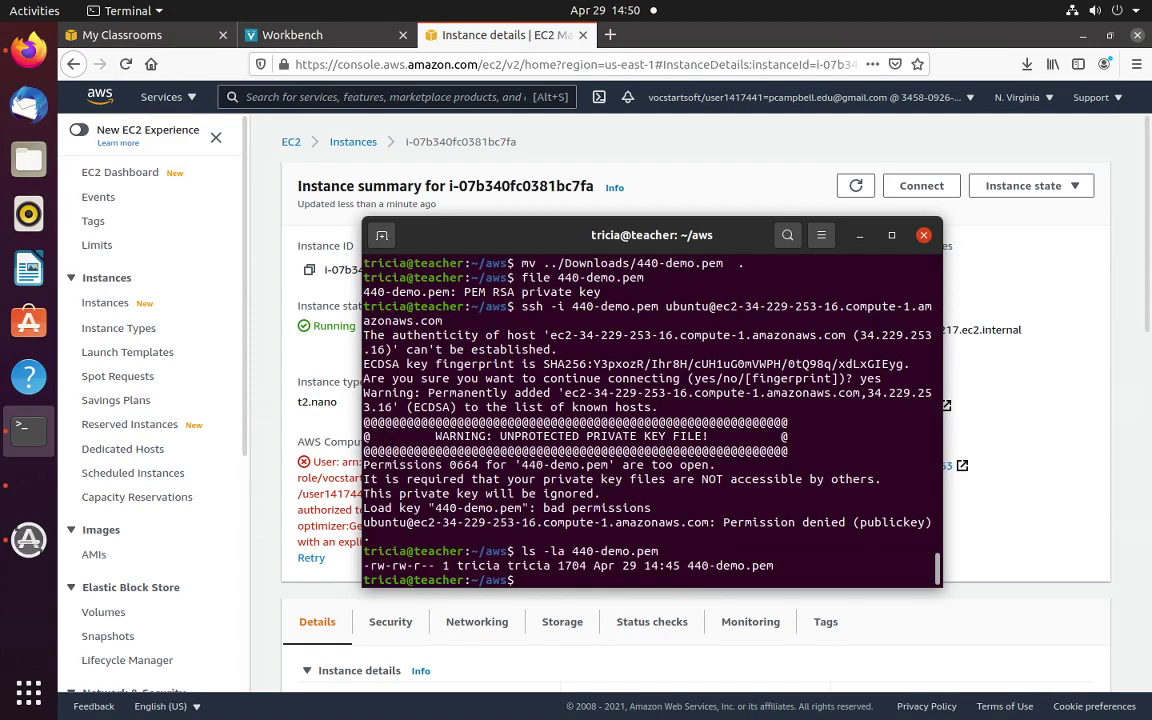
type("chmod g-rwx 440-demo.pem")
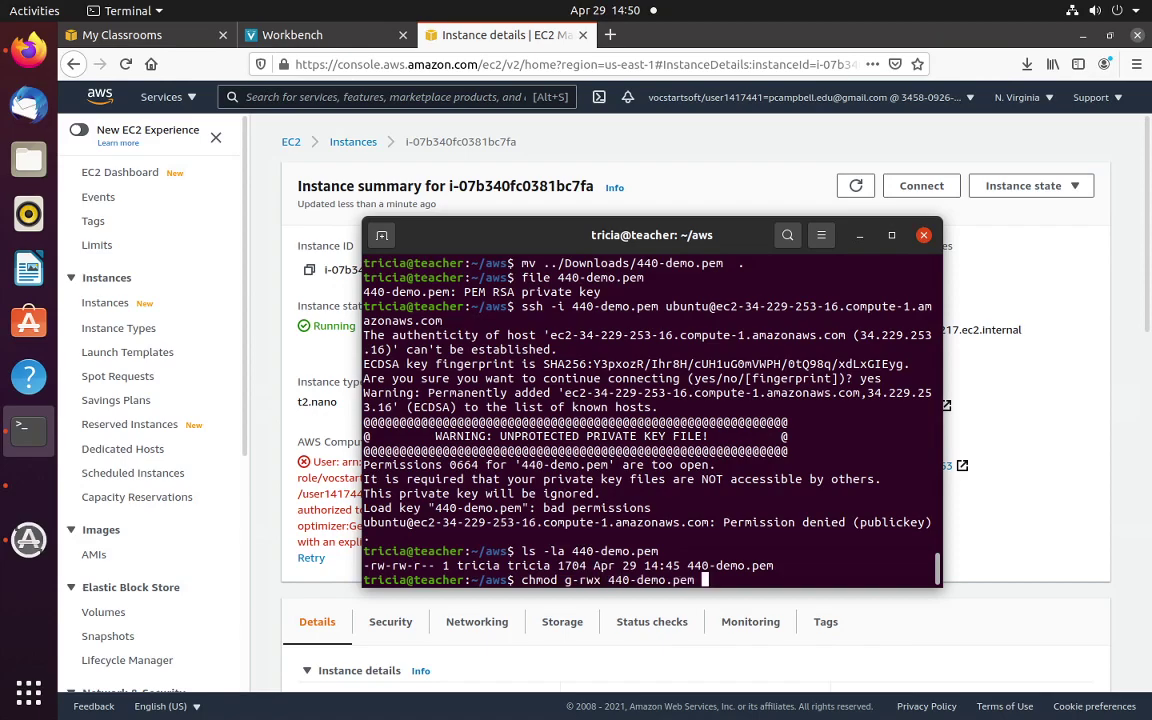
key("Left")
key("Left")
key("Left")
key("Left")
key("Left")
key("Left")
key("Left")
key("Left")
key("Left")
key("Left")
key("Left")
key("Left")
key("Left")
key("Left")
key("Left")
key("Left")
key("Left")
key("Left")
key("Right")
type("o")
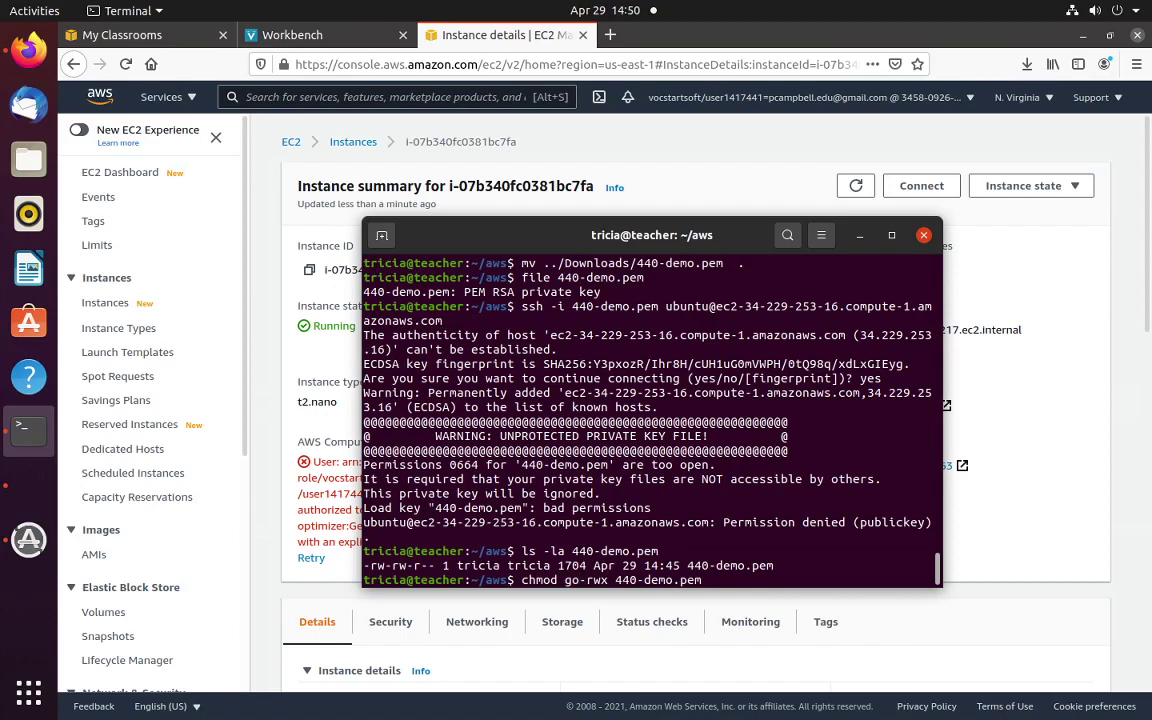
key("Return")
List the permissions of 440-demo.pem again to verify the chmod change
key("Up")
key("Up")
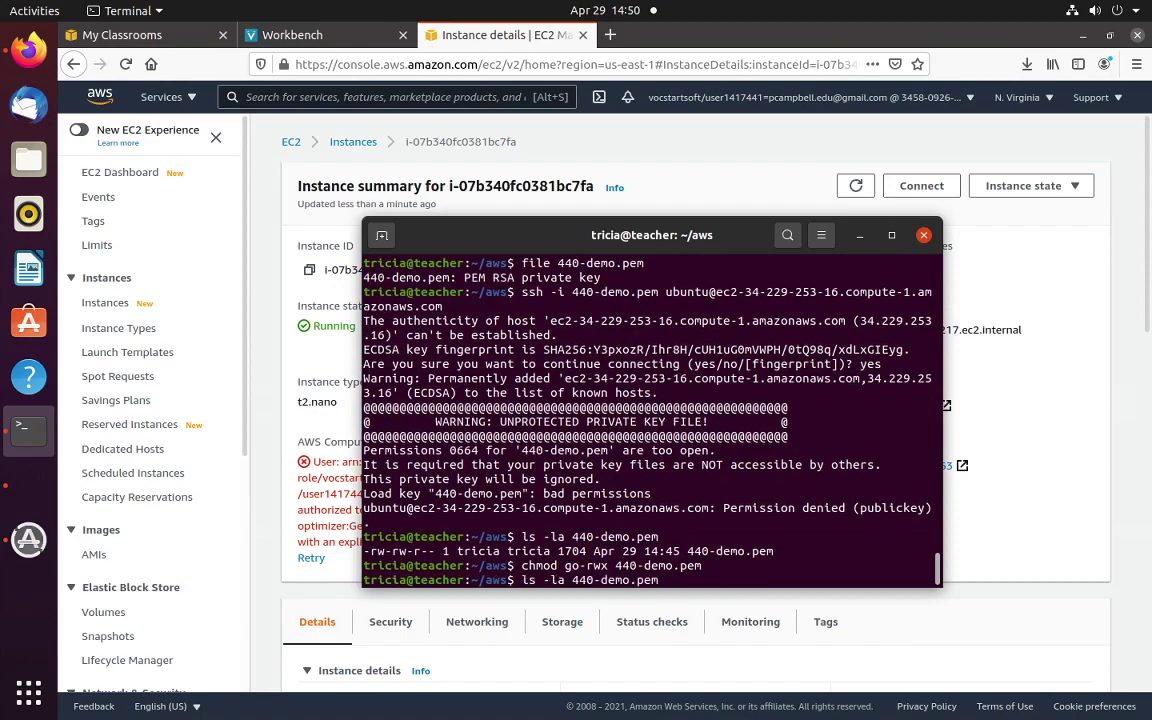
key("Return")
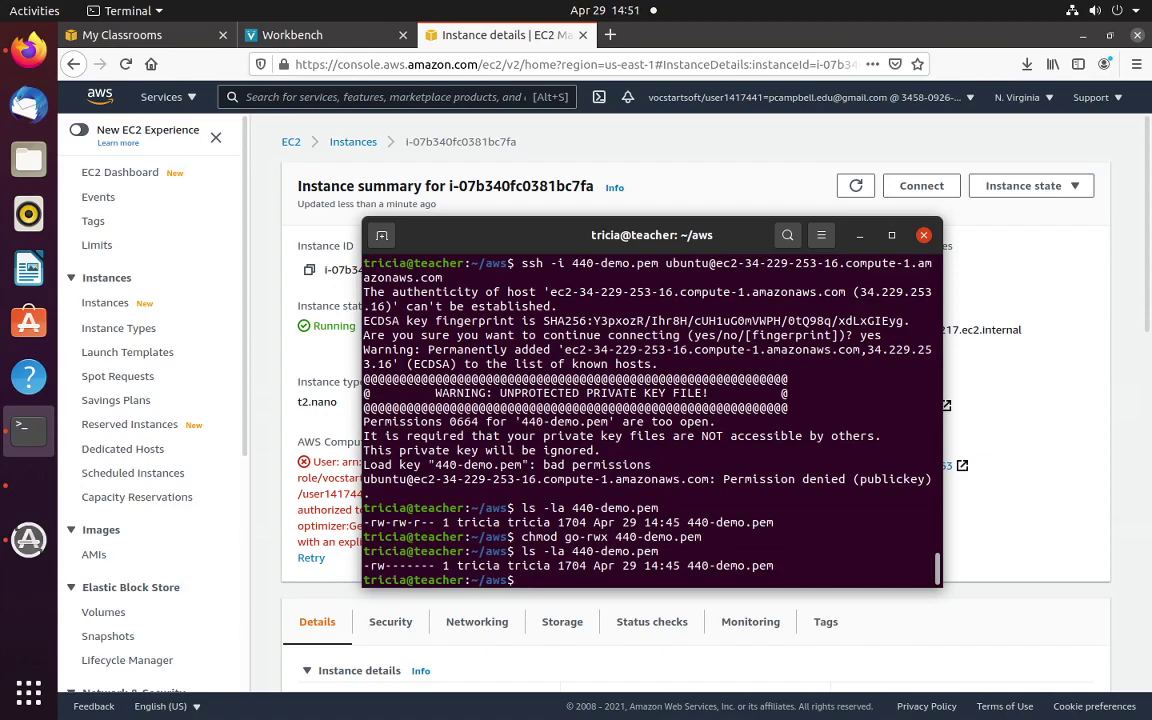
Rerun the earlier ssh -i 440-demo.pem connection as ubuntu to the instance's public DNS host
key("Up")
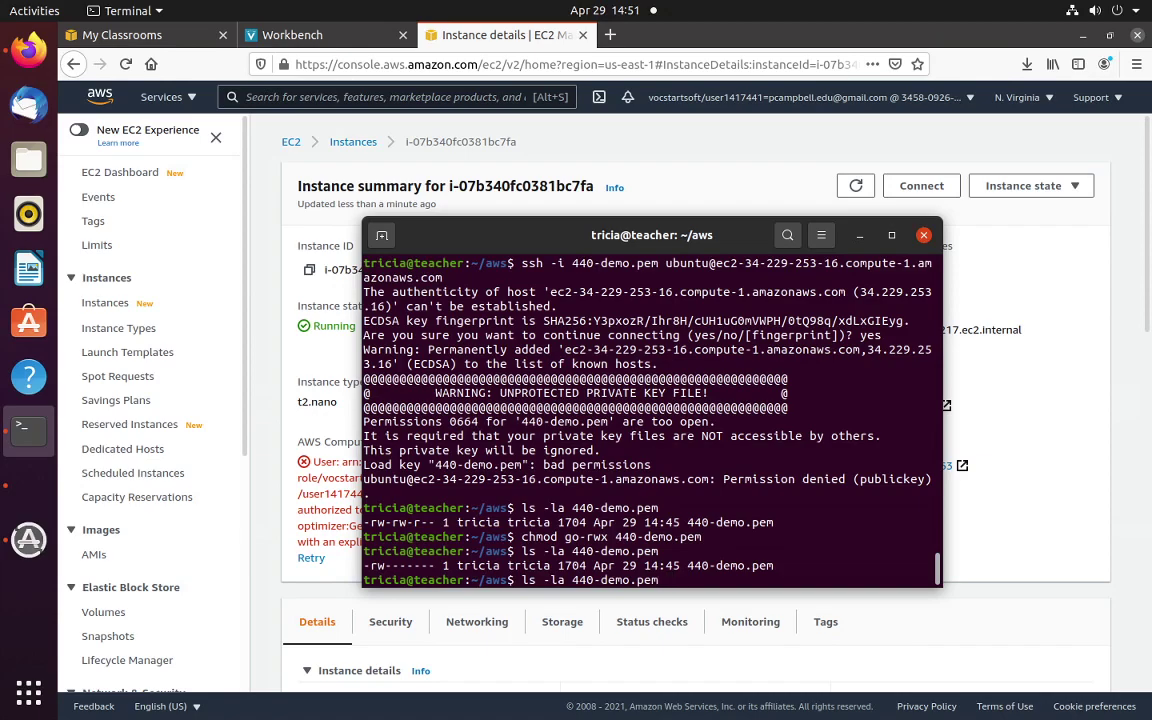
key("Up")
key("Down")
key("Up")
key("Up")
key("Up")
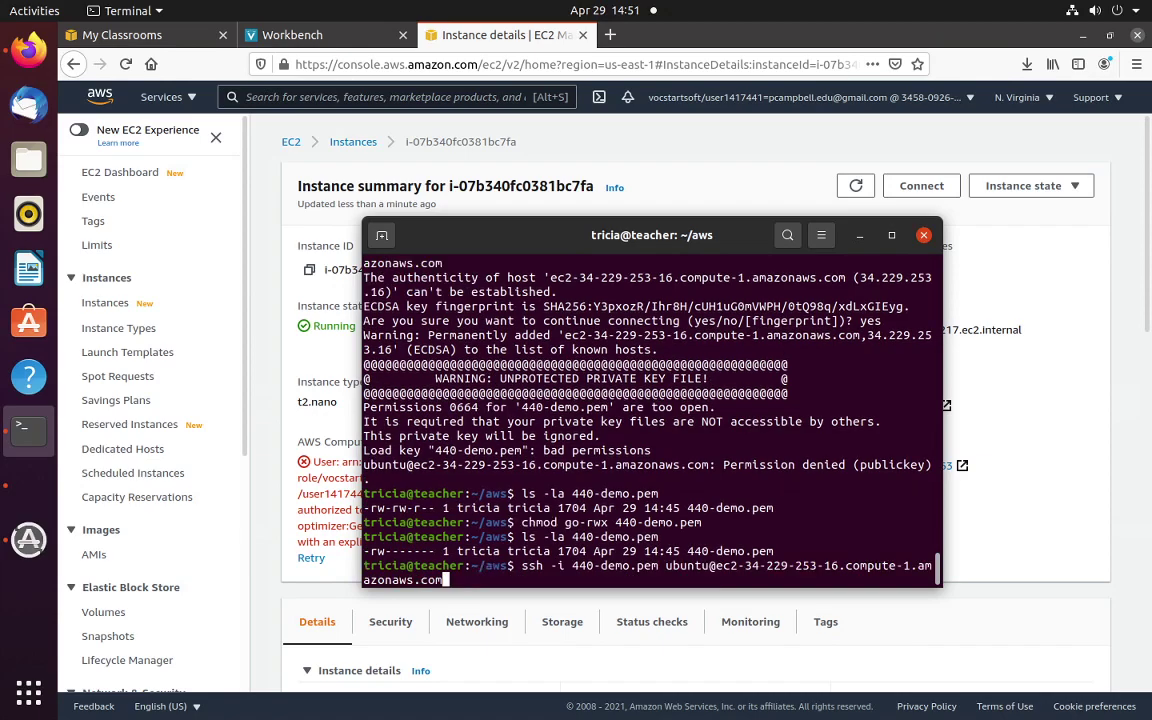
key("Return")
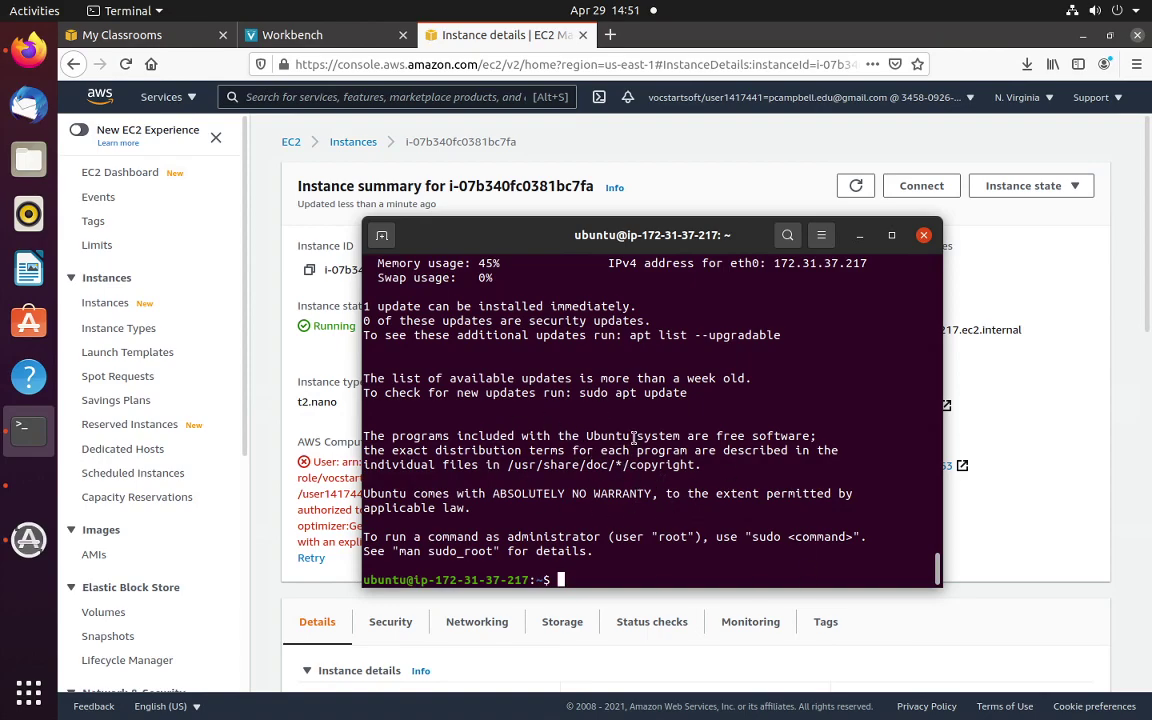
Show the instance's network interfaces with ip addr show and compare the addresses with those in the EC2 instance summary
type("ip addr show")
key("Return")
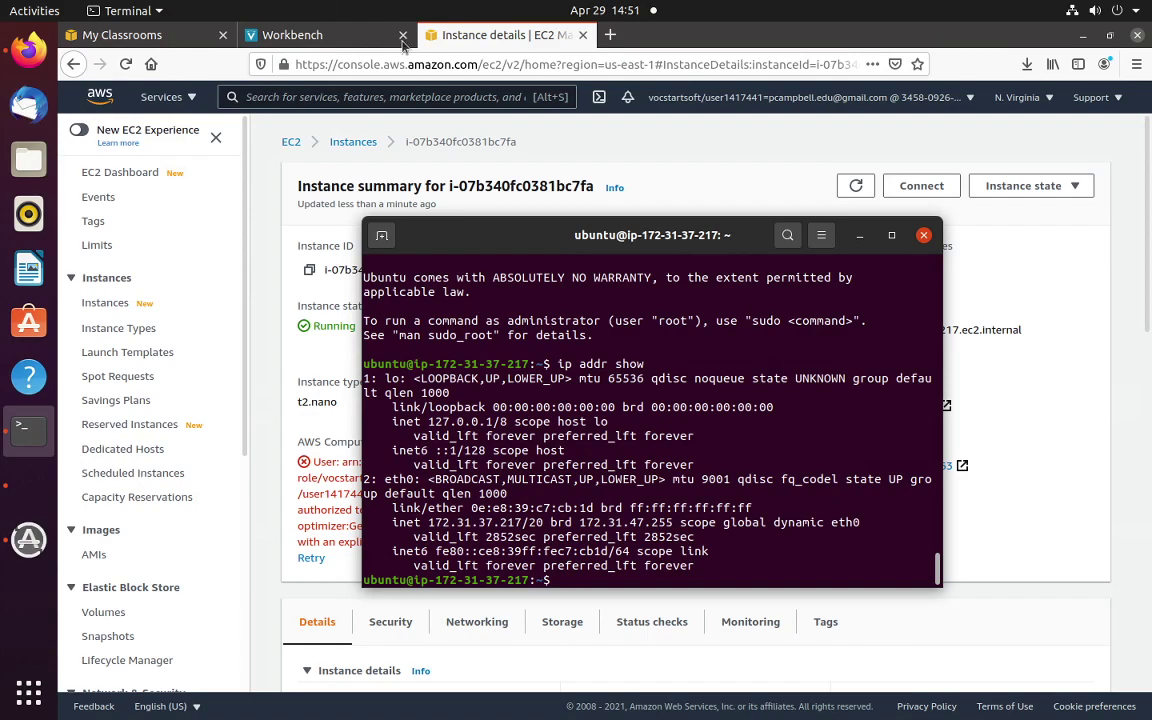
left_click_drag(568, 245, 565, 362)
left_click(580, 329)
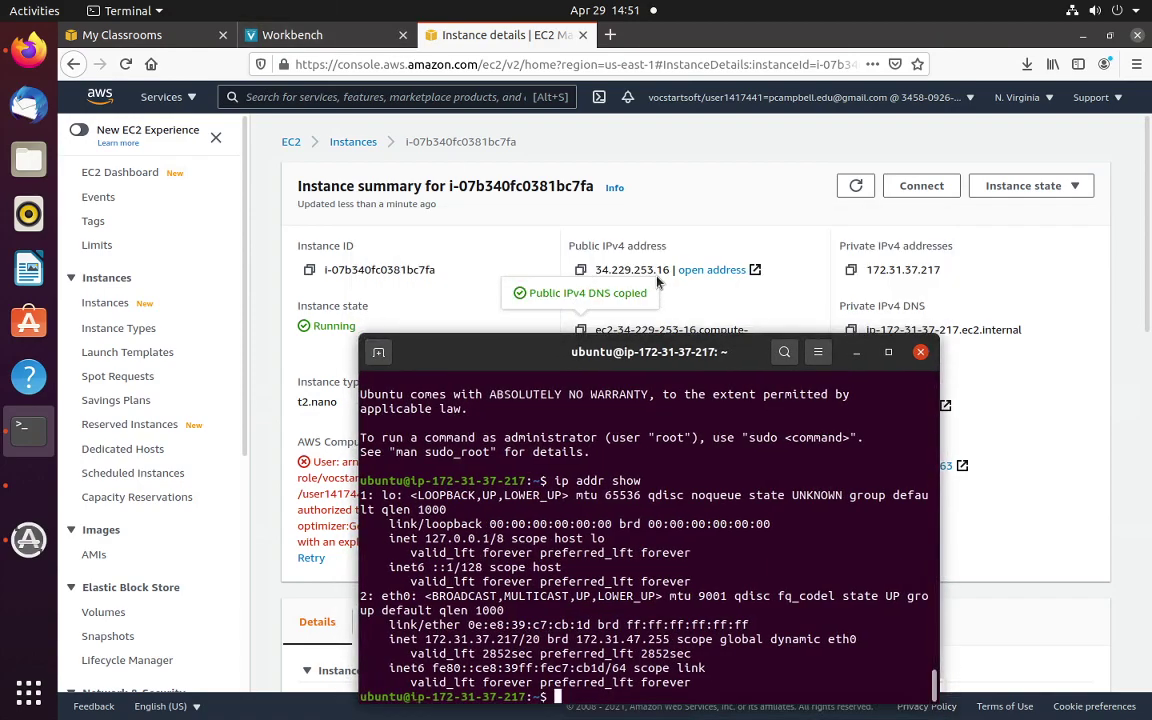
left_click_drag(575, 345, 622, 214)
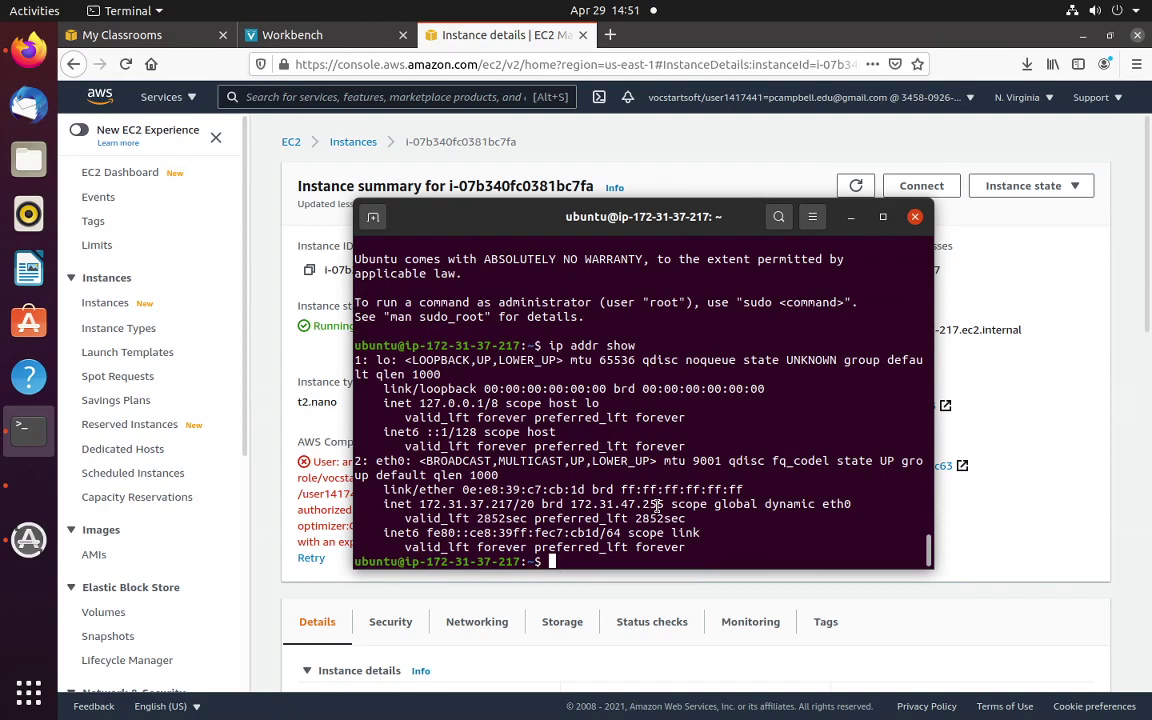
Try to list the instance's network connections with sudo netstat -plan64
type("netstat -plan8")
key("BackSpace")
type("64")
key("ctrl+a")
type("sud")
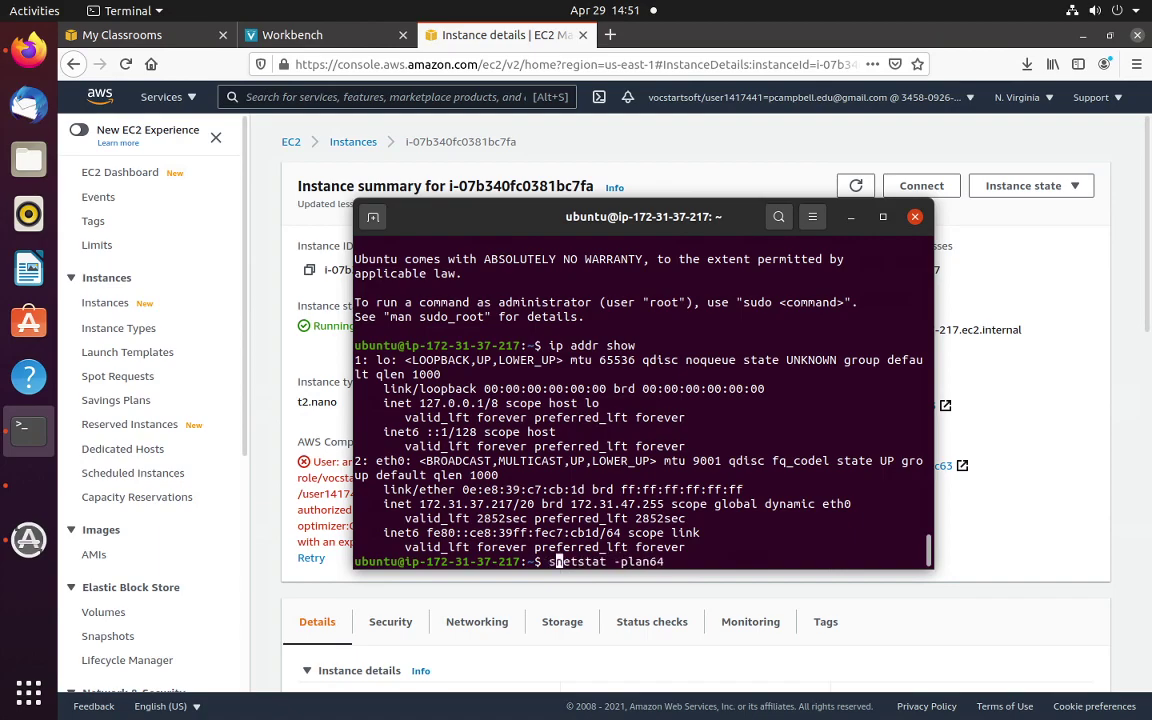
type("o")
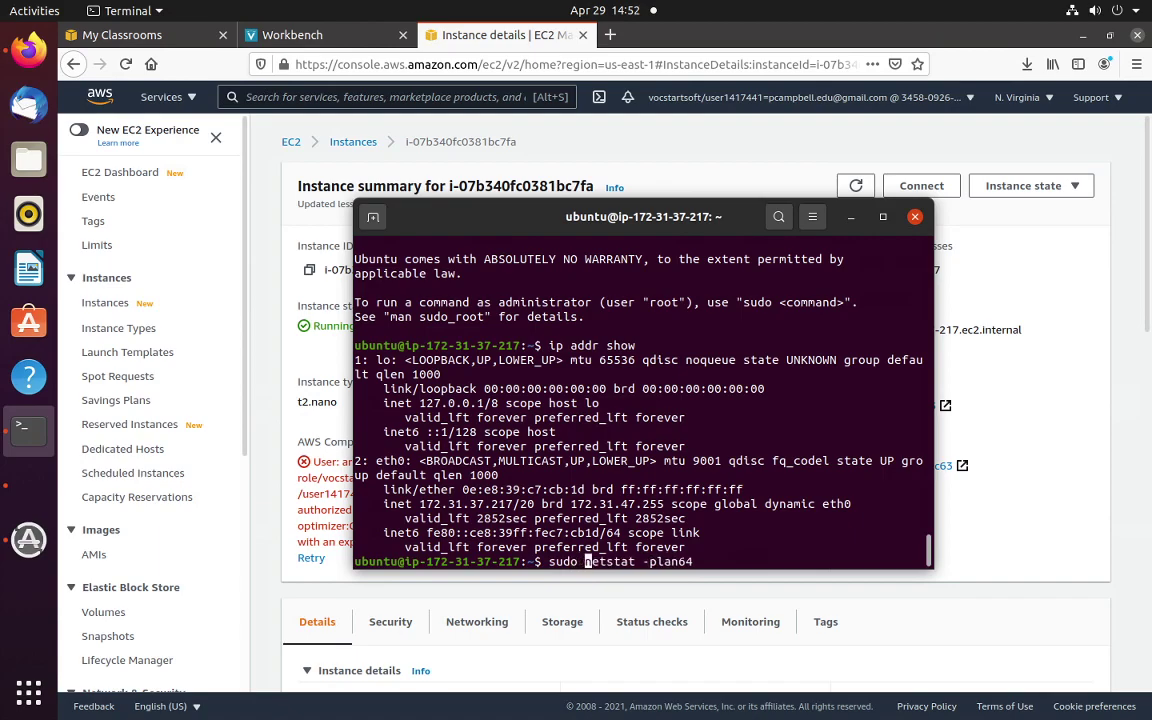
key("Return")
key("Up")
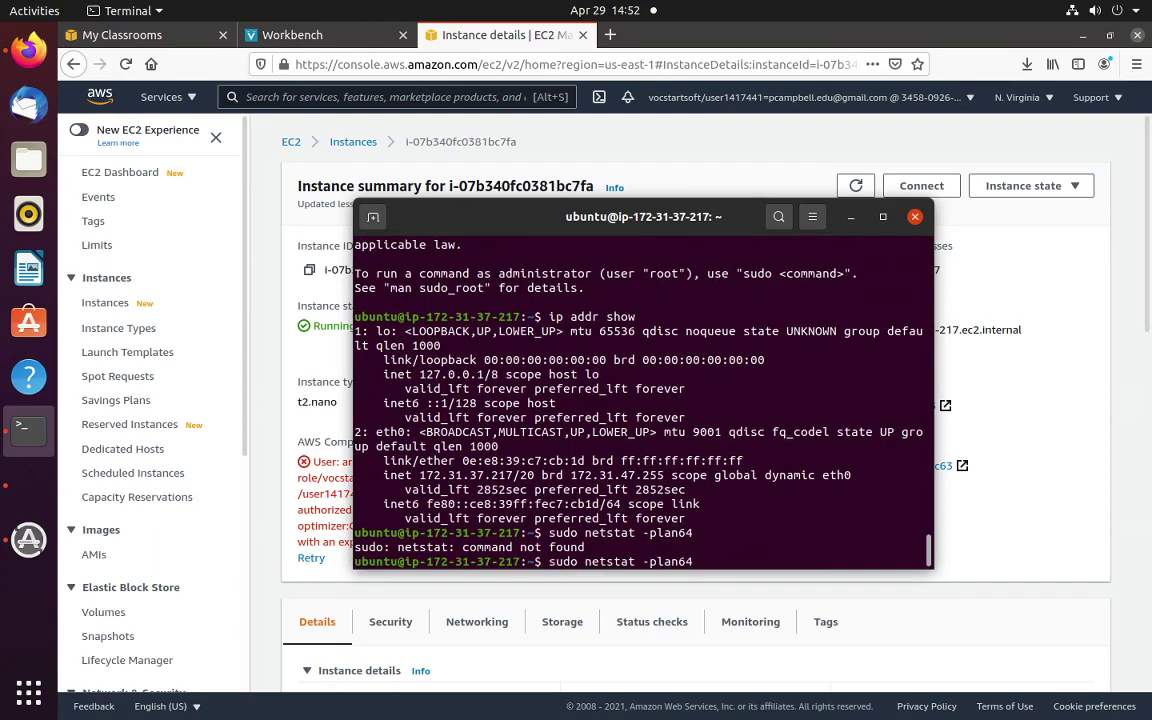
key("ctrl+c")
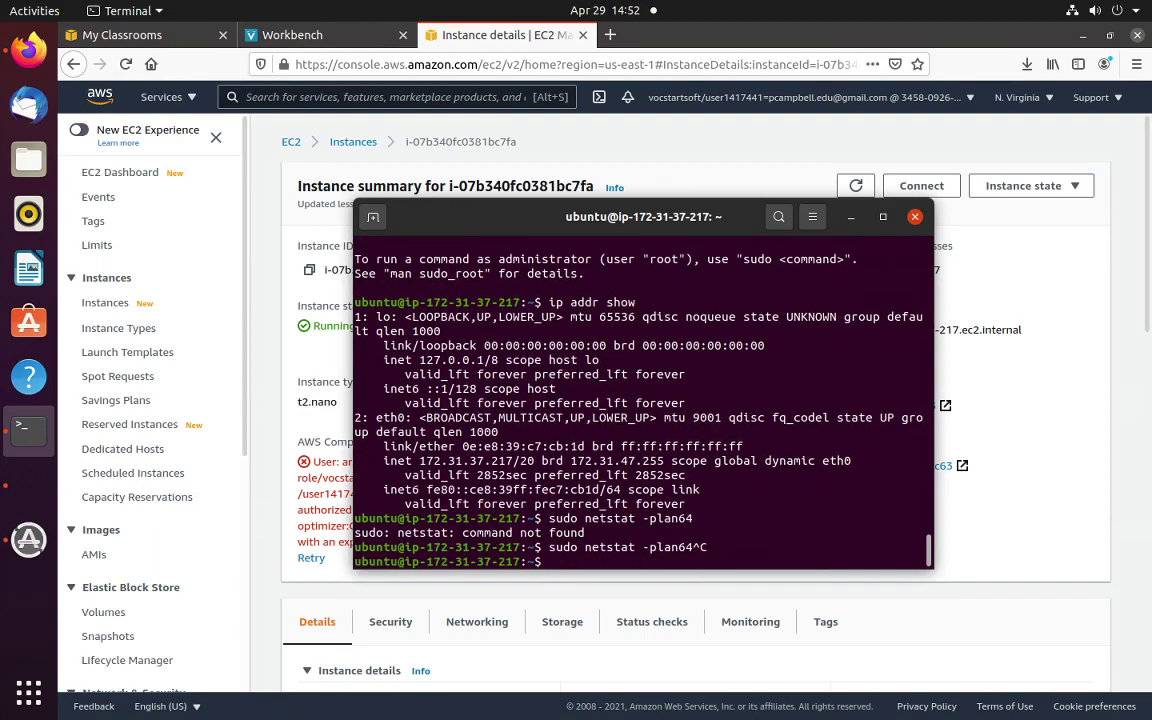
Install the net-tools package on the instance with sudo apt install
type("sudo apt install n")
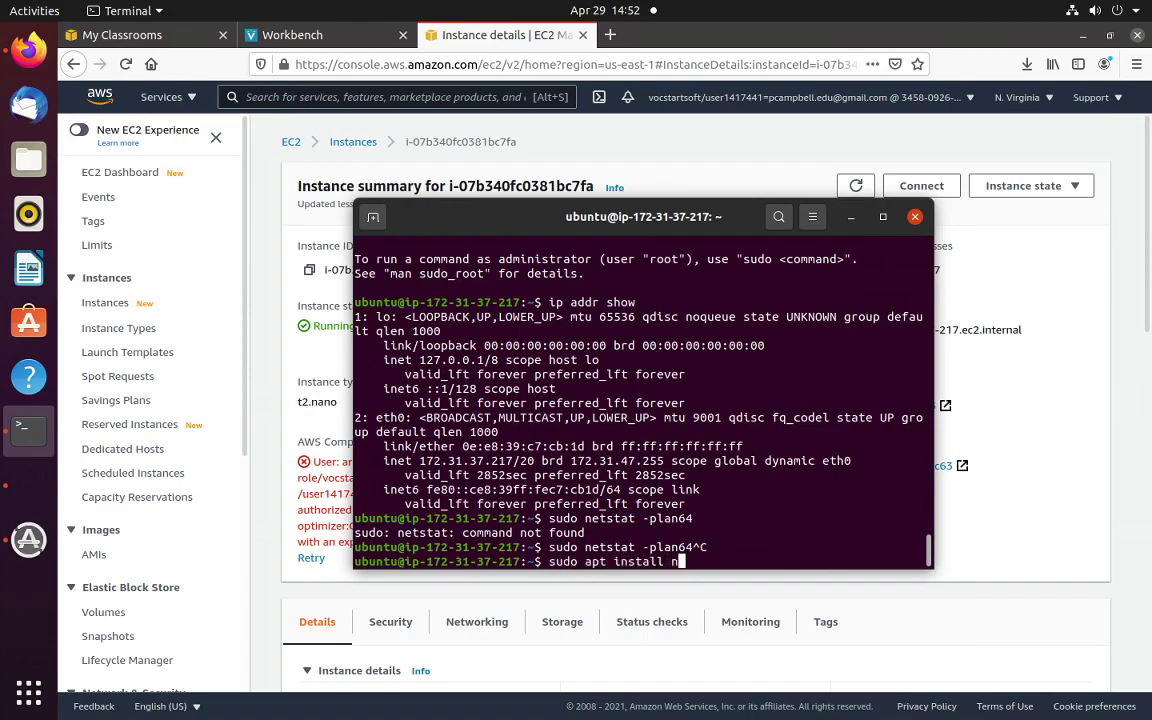
type("et-tools")
key("Return")
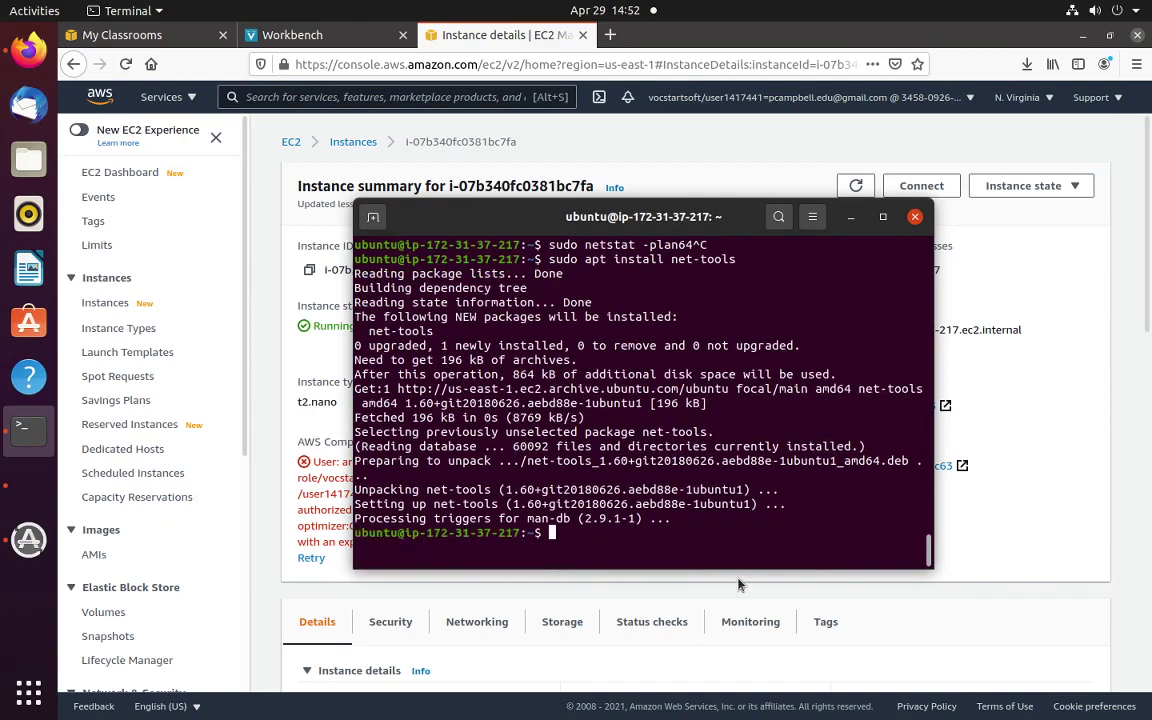
Rerun sudo netstat -plan64 on the instance and maximize the terminal window to read its output
key("Up")
key("Up")
key("Return")
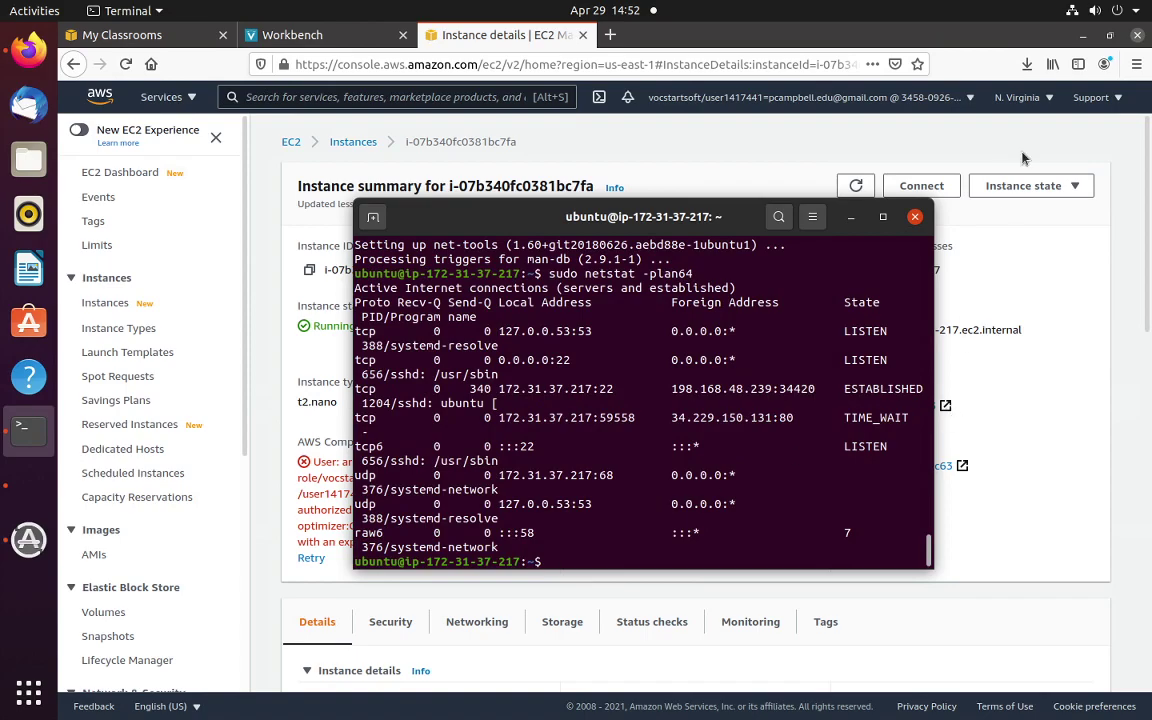
left_click(882, 217)
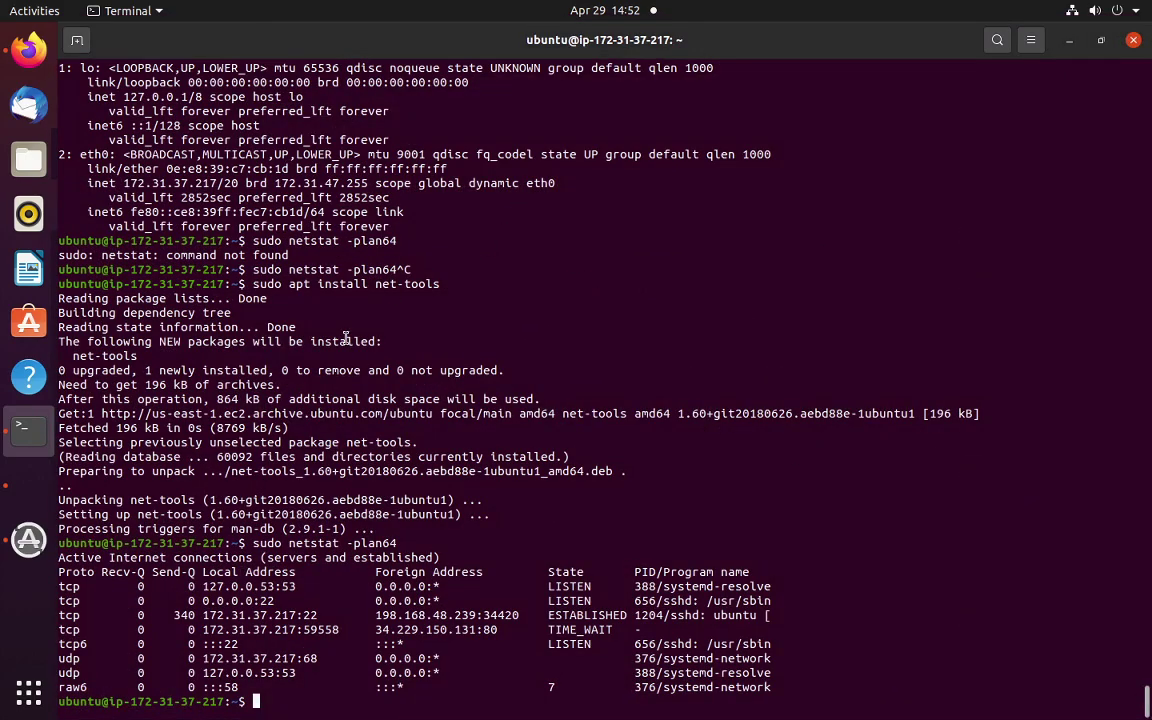
Examine the netstat output for the listening services, the established SSH connection with its foreign address, and the IPv6 SSH listener
triple_click(281, 587)
left_click(718, 587)
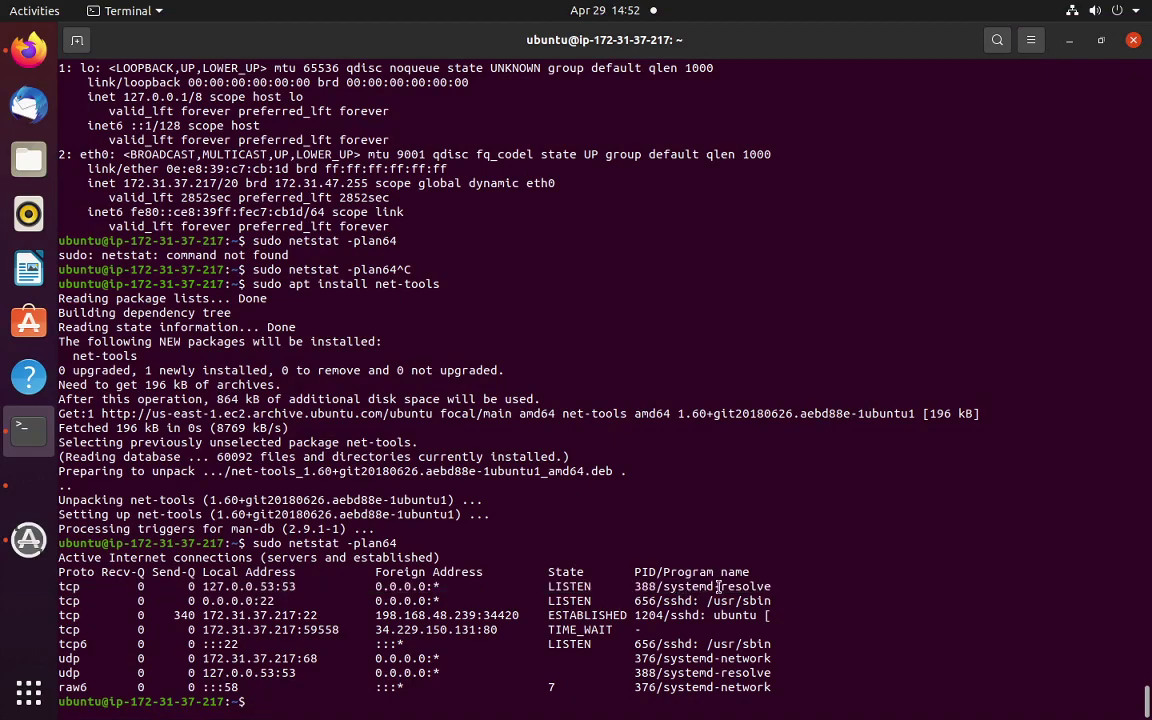
left_click_drag(202, 601, 247, 601)
triple_click(240, 601)
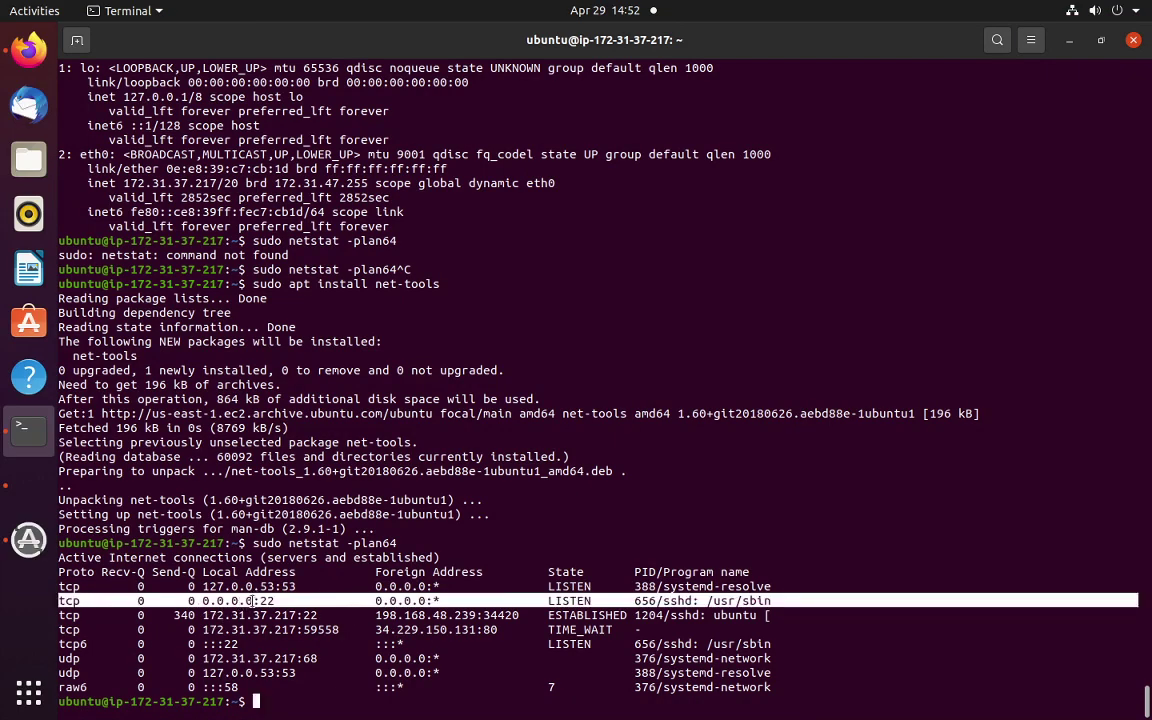
left_click_drag(202, 615, 514, 615)
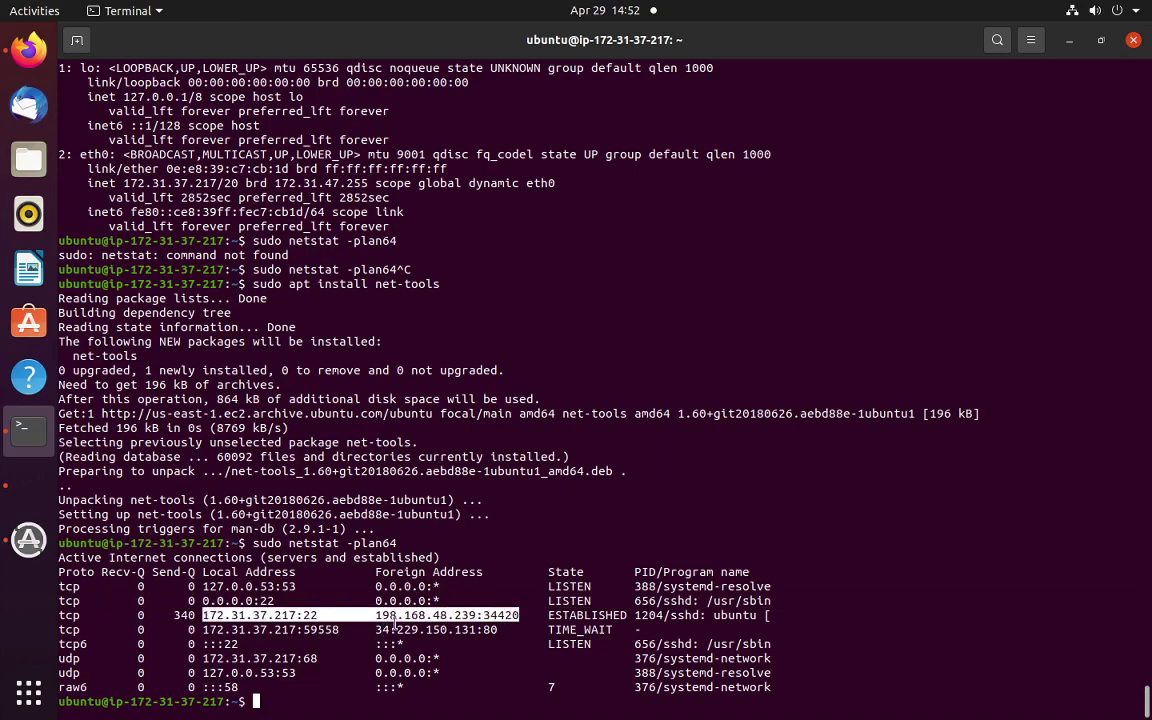
left_click_drag(375, 615, 478, 615)
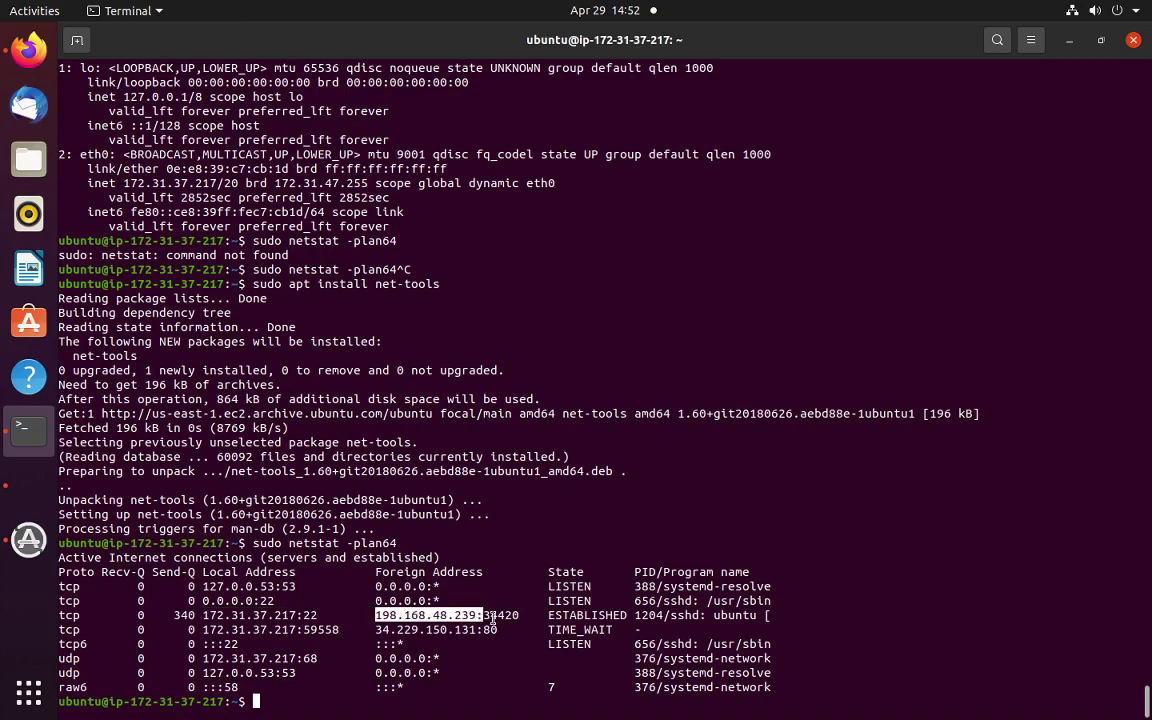
left_click(238, 615)
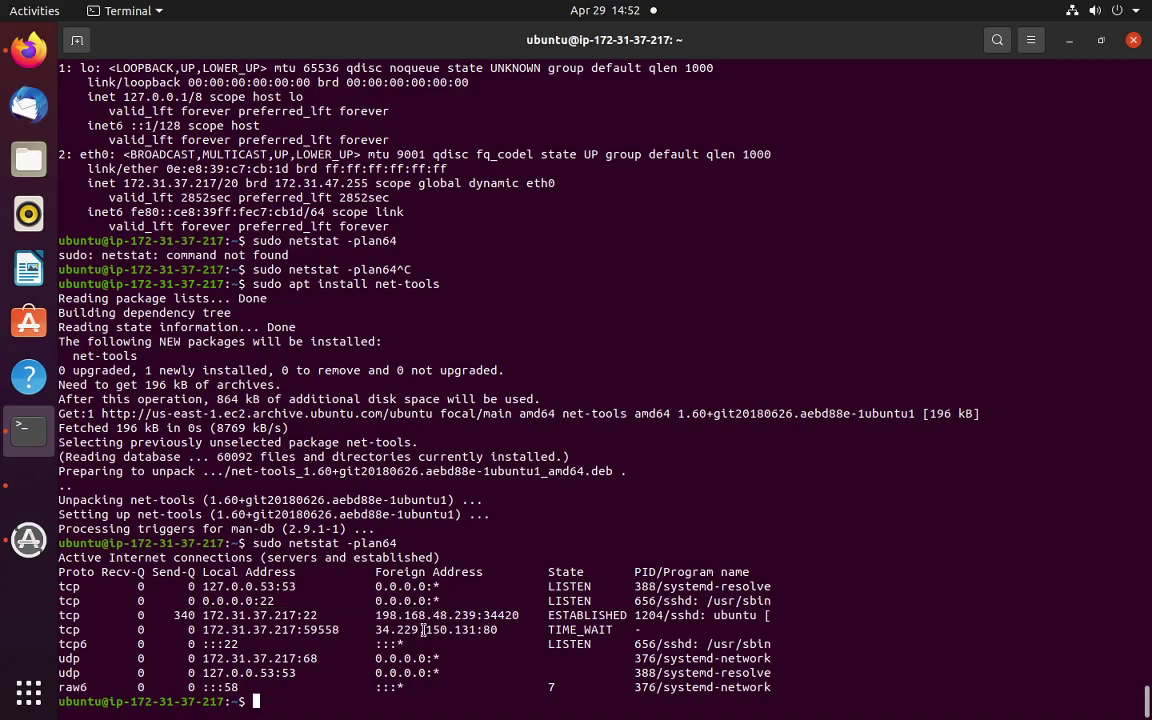
left_click_drag(259, 630, 571, 630)
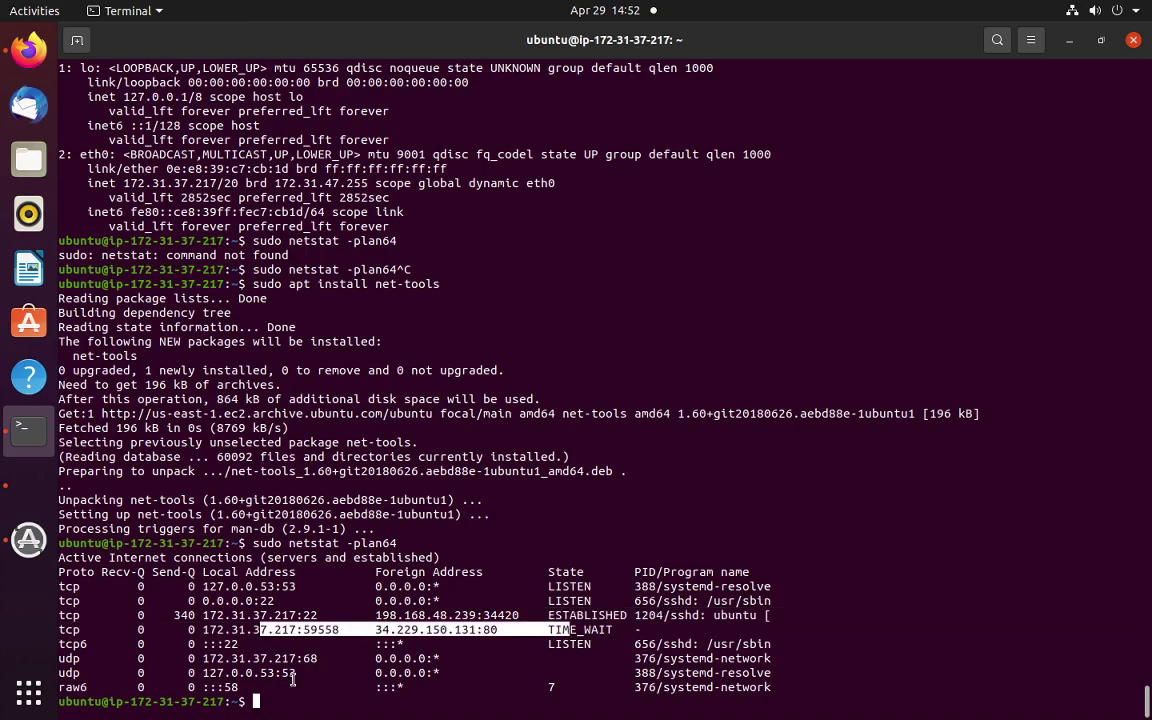
triple_click(211, 645)
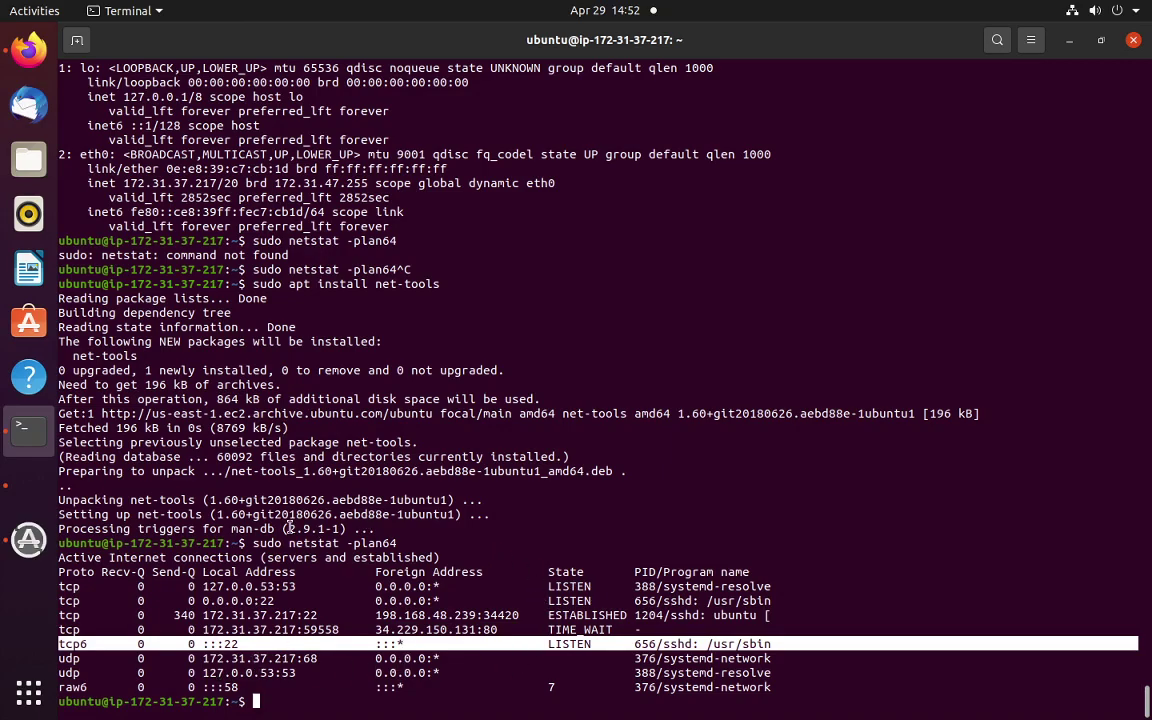
List all running processes on the instance with ps aux, and exit the SSH session
type("ps aux")
key("Return")
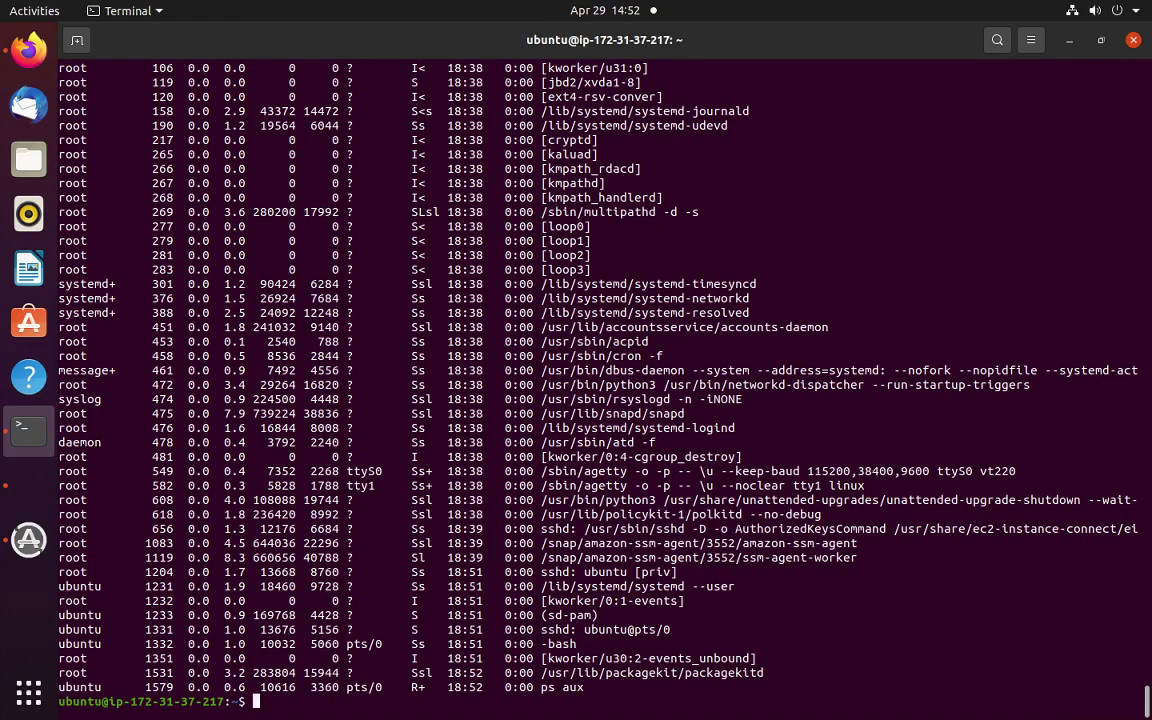
type("exit")
key("Return")
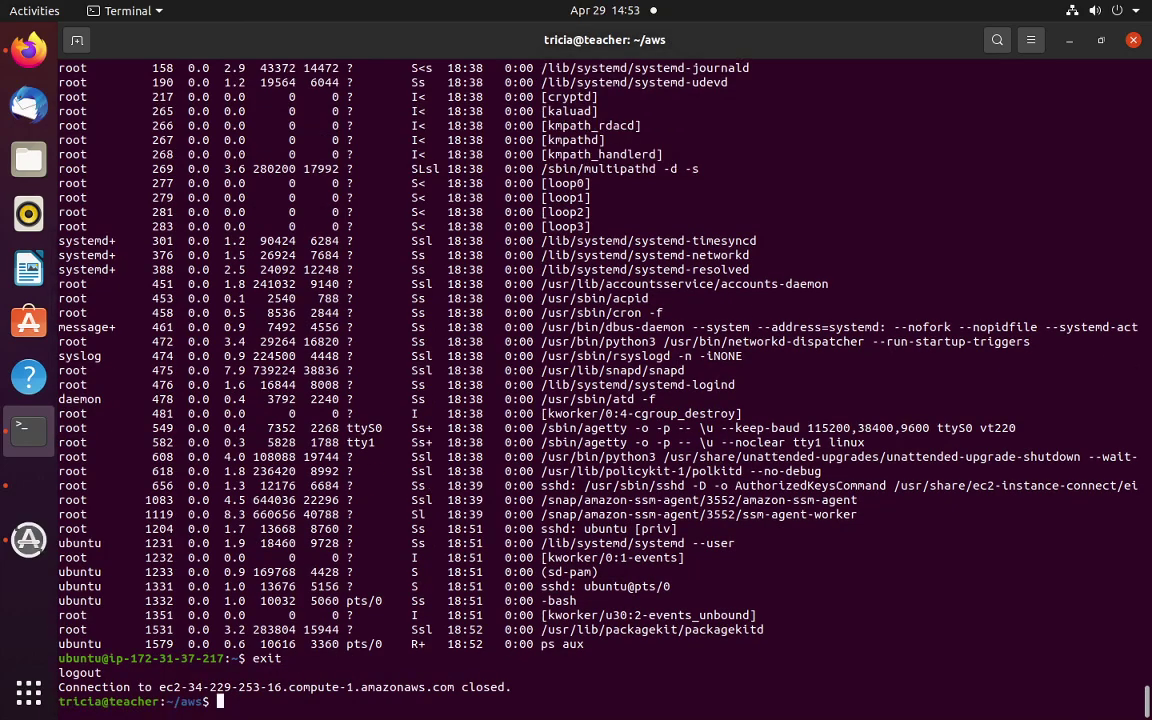
Turn the previous ssh command into a ping of ec2-34-229-253-16.compute-1.amazonaws.com and run it from the local machine
key("Up")
key("Home")
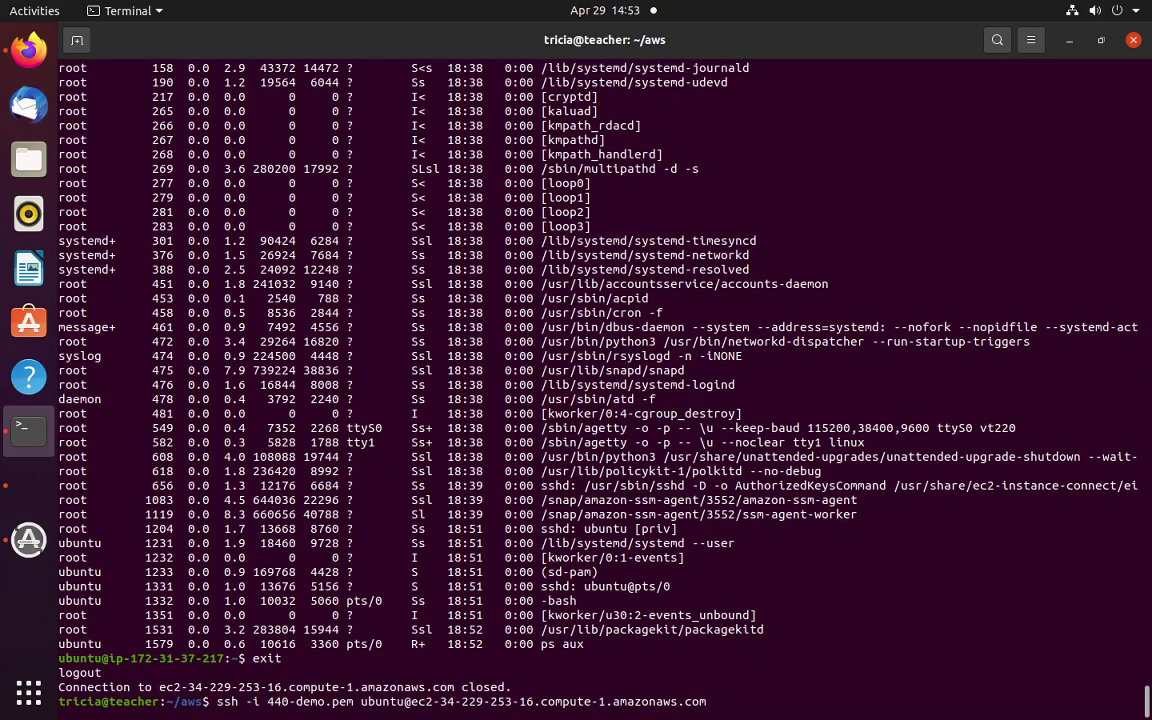
type("ping")
key("Delete")
key("Delete")
key("Delete")
key("Delete")
key("Delete")
key("Delete")
key("Delete")
key("Delete")
key("Delete")
key("Delete")
key("Delete")
key("Delete")
key("Delete")
key("Delete")
key("Delete")
key("Delete")
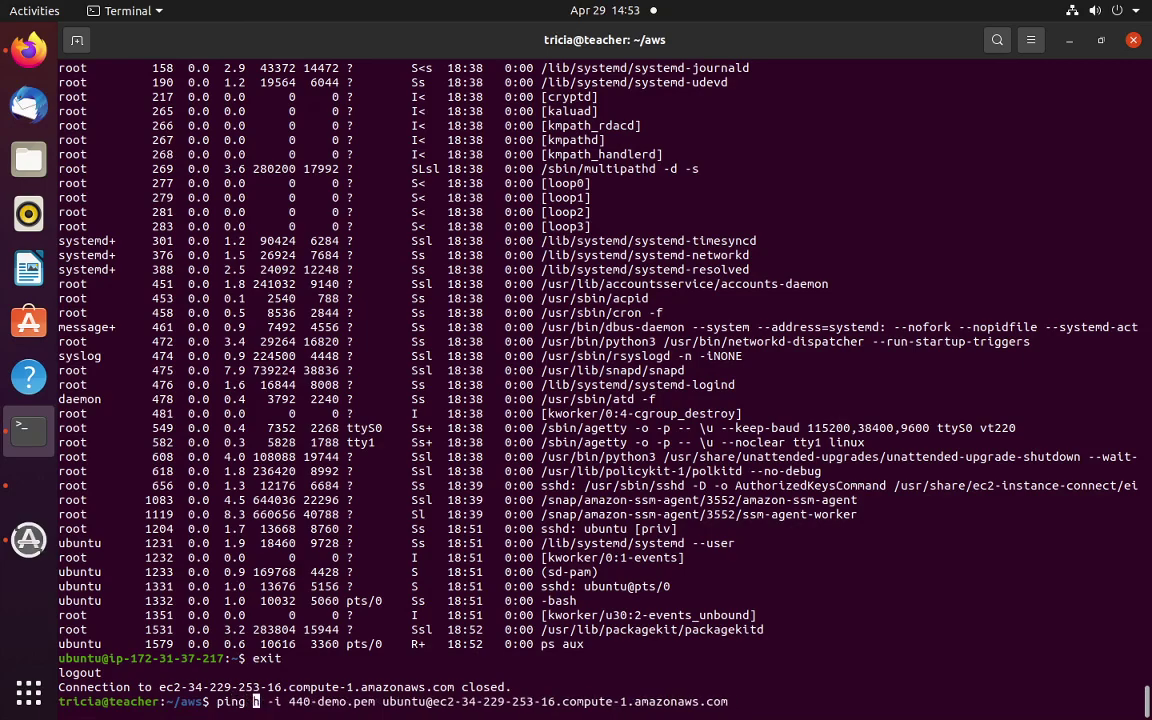
key("Delete")
key("Delete")
key("Delete")
key("Delete")
key("Delete")
key("Delete")
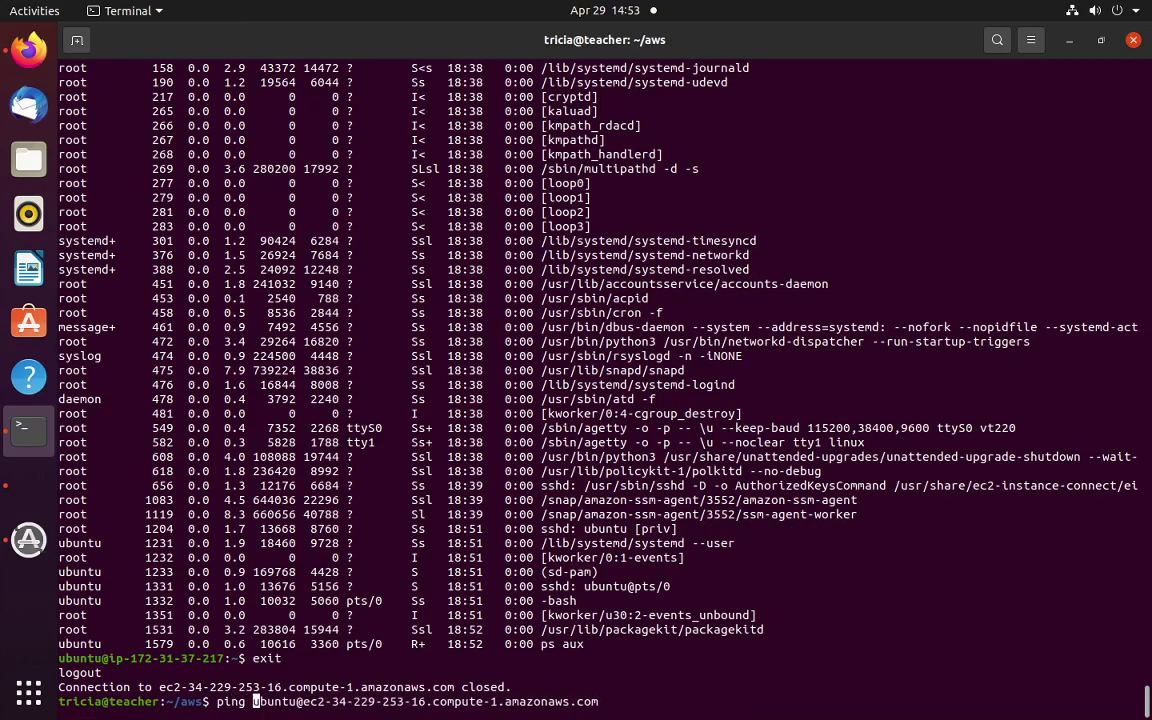
key("Delete")
key("Delete")
key("Delete")
key("Delete")
key("Delete")
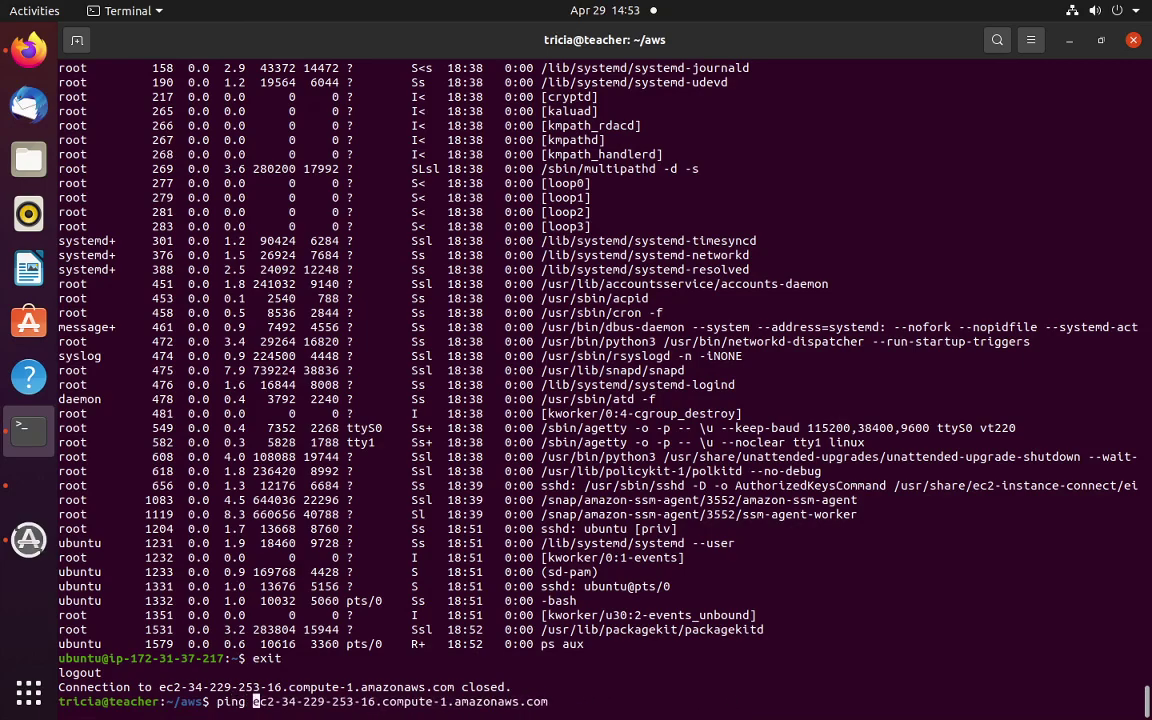
key("Return")
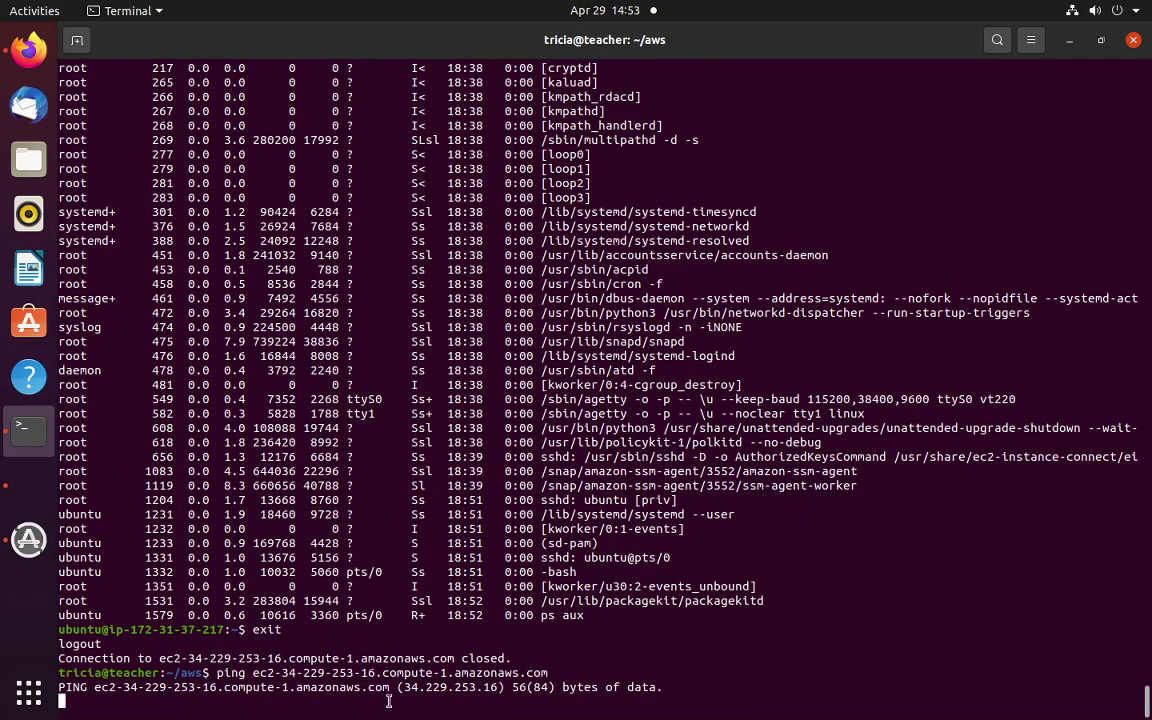
Check the IP address that the host name resolves to in the ping output, and stop the ping
left_click_drag(401, 687, 482, 687)
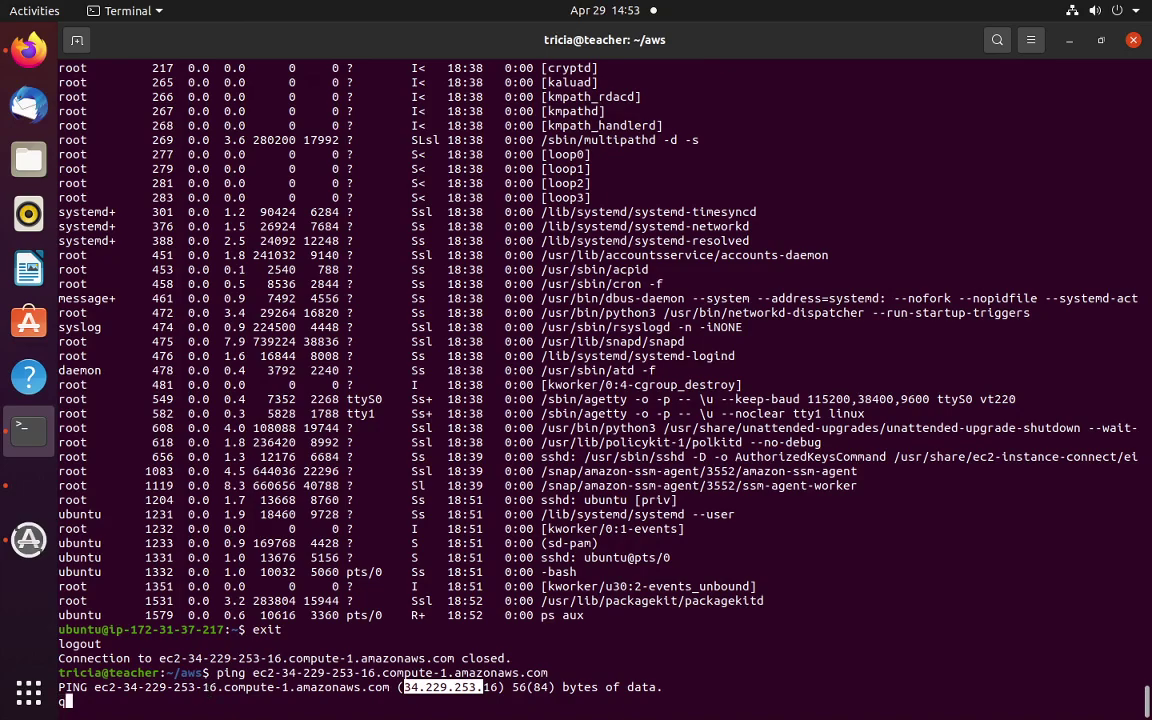
type("q")
key("ctrl+c")
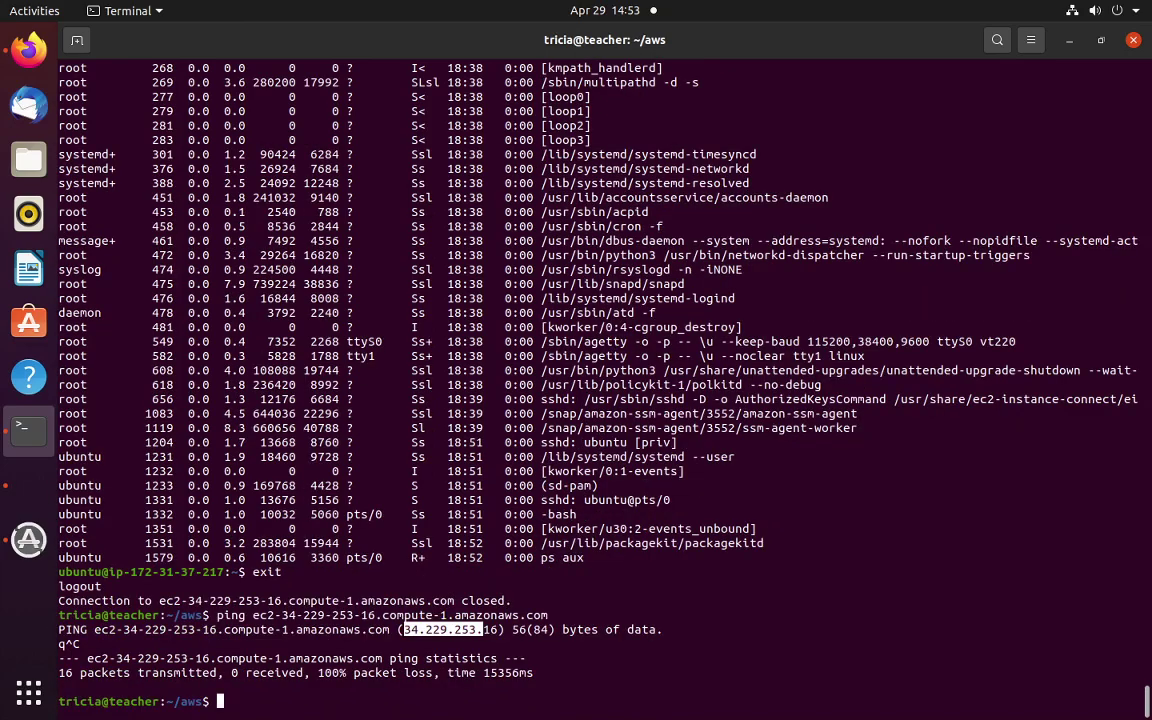